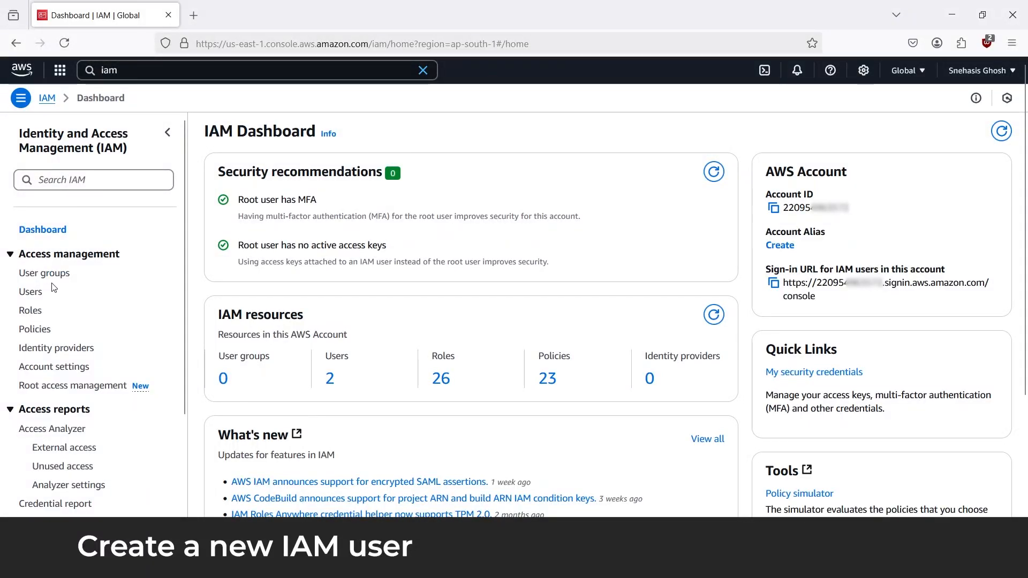
# Start creating a new user from the IAM users list and enter the new user's name
pyautogui.click(28, 296)
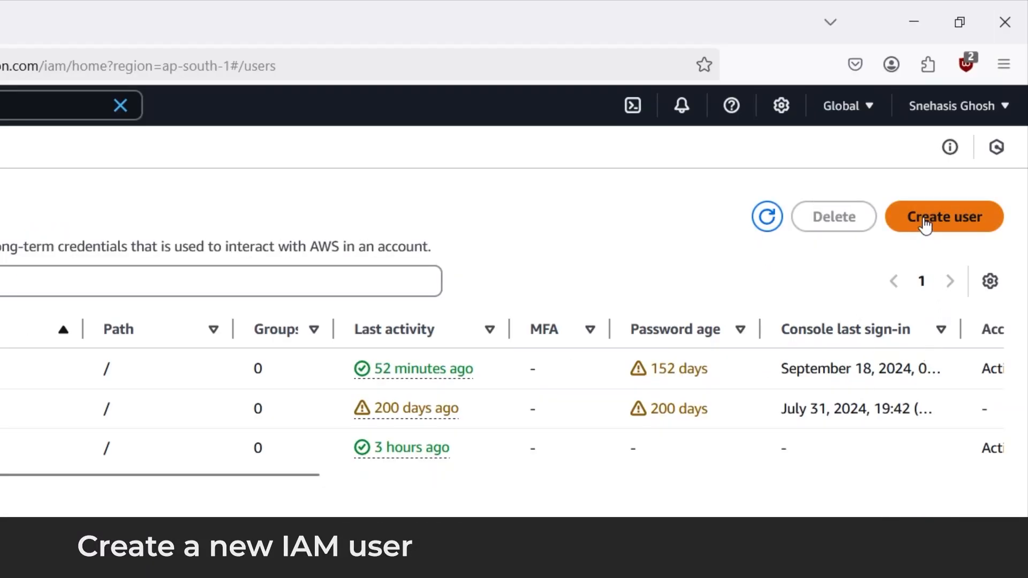
pyautogui.click(926, 226)
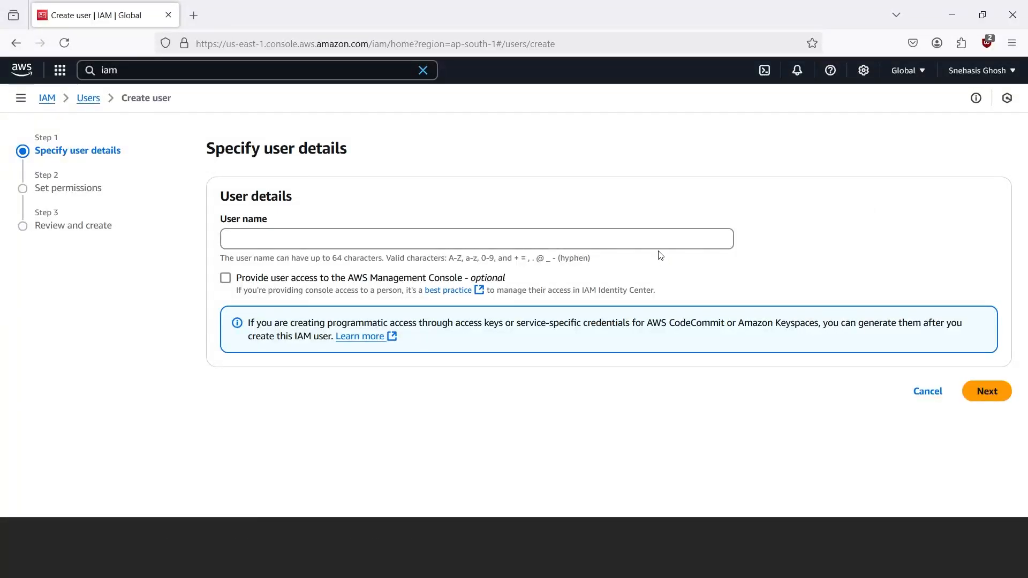
pyautogui.click(657, 237)
pyautogui.write('tom')
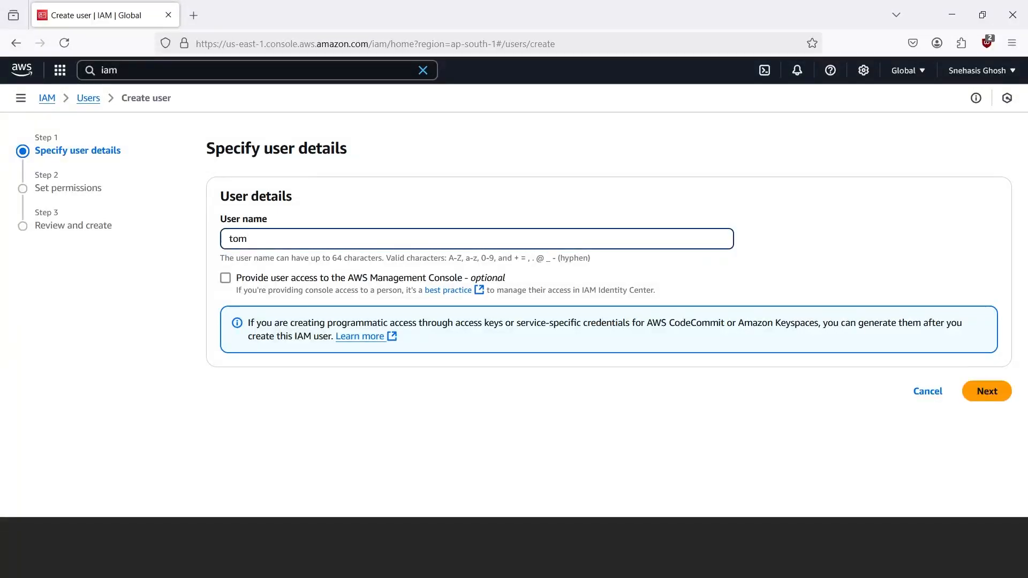
# Enable AWS Management Console access as an IAM user with an autogenerated password and no required reset, and continue to permissions
pyautogui.click(224, 280)
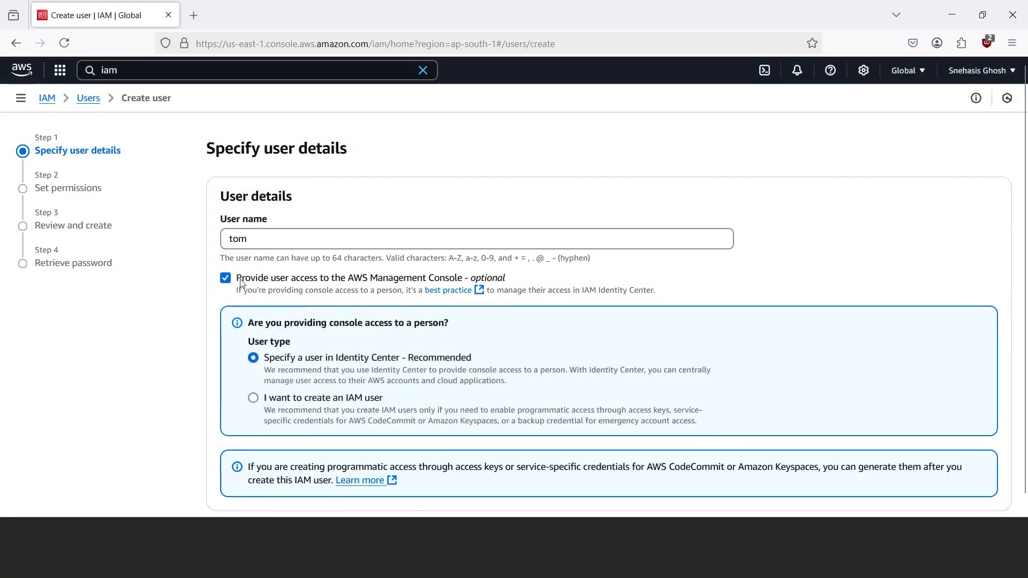
pyautogui.scroll(-1, 443, 316)
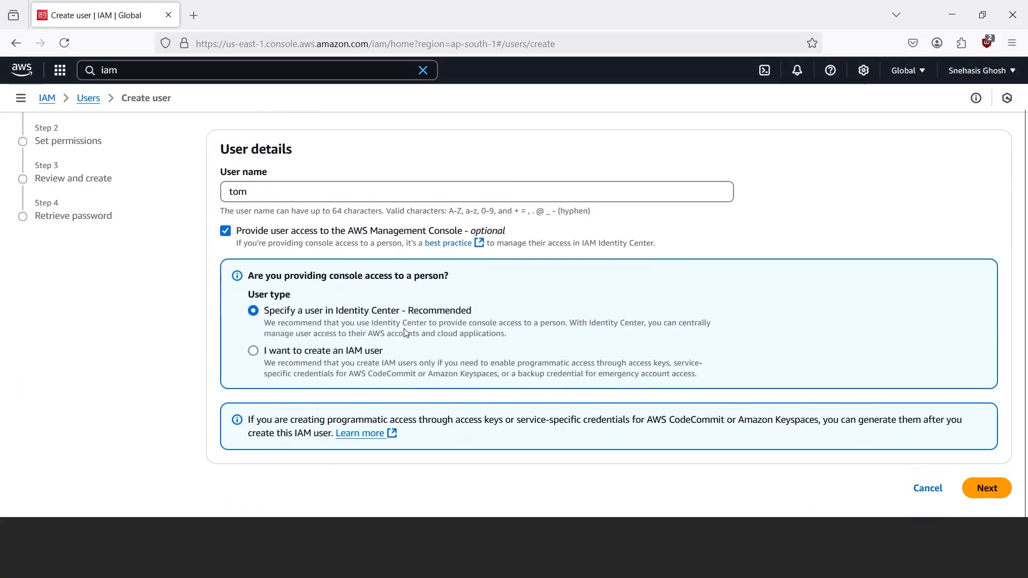
pyautogui.click(358, 353)
pyautogui.scroll(-3, 406, 343)
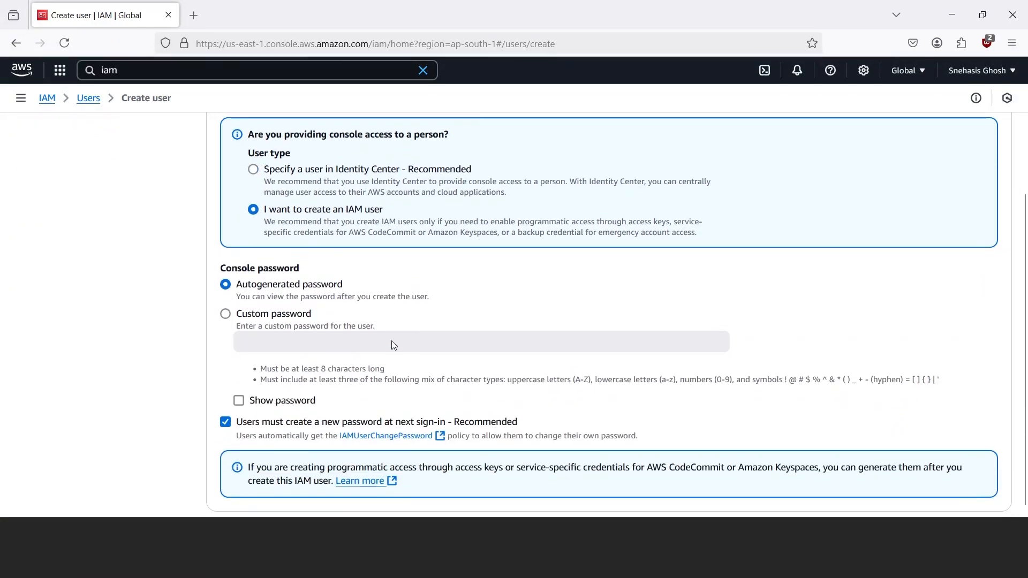
pyautogui.scroll(-1, 389, 364)
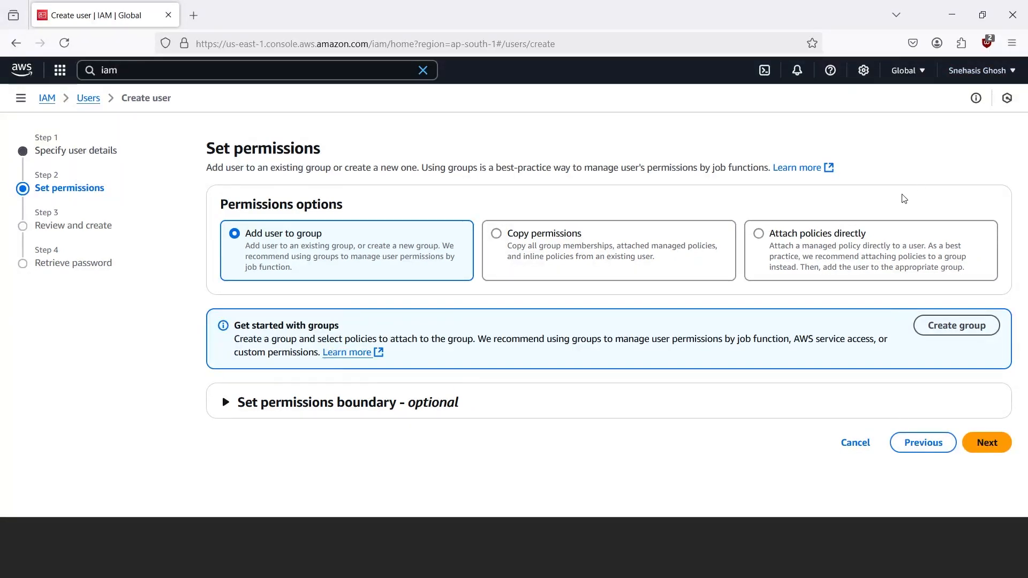
# Choose to attach policies directly and filter the permissions policies by ec2
pyautogui.click(858, 254)
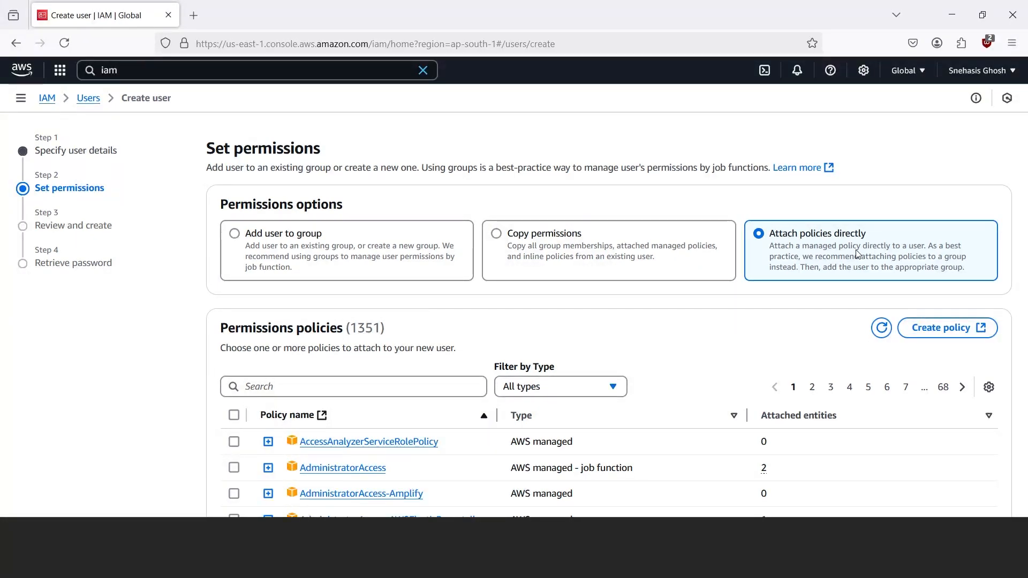
pyautogui.click(355, 386)
pyautogui.scroll(-1, 428, 353)
pyautogui.write('e')
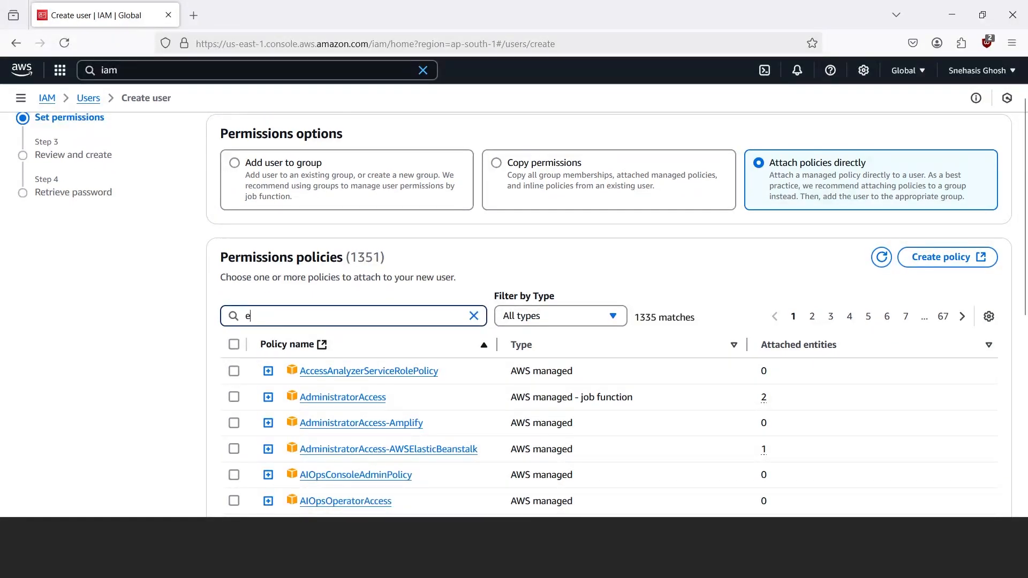
pyautogui.write('c2')
pyautogui.scroll(-2, 320, 453)
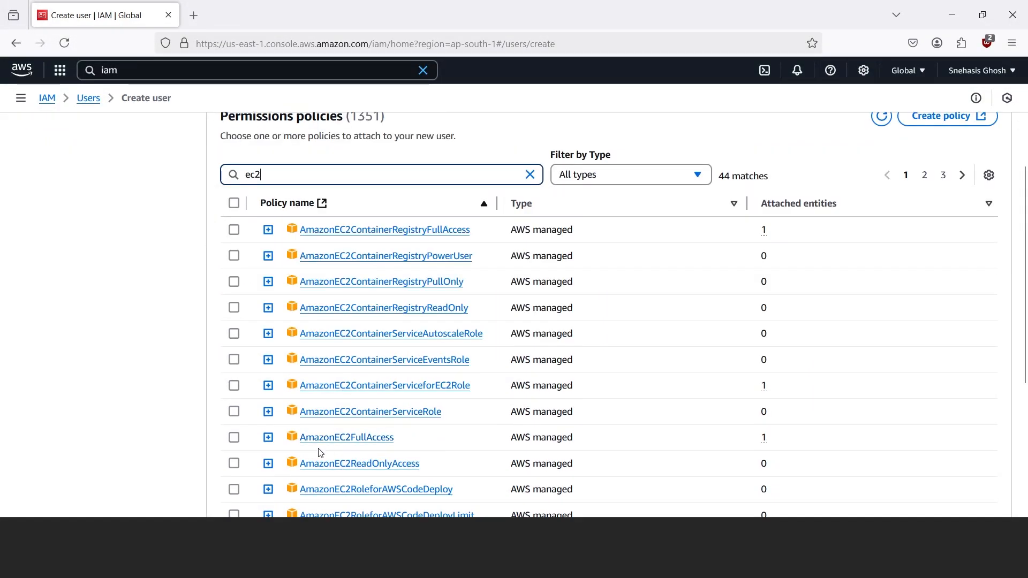
# Examine the JSON definition of the AmazonEC2FullAccess policy and collapse it again
pyautogui.click(268, 437)
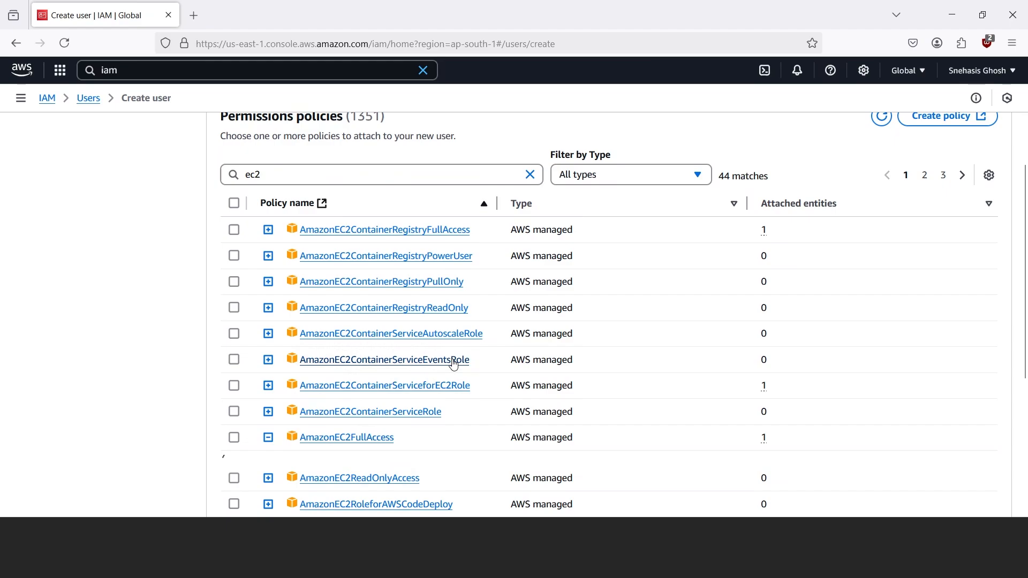
pyautogui.scroll(-3, 330, 422)
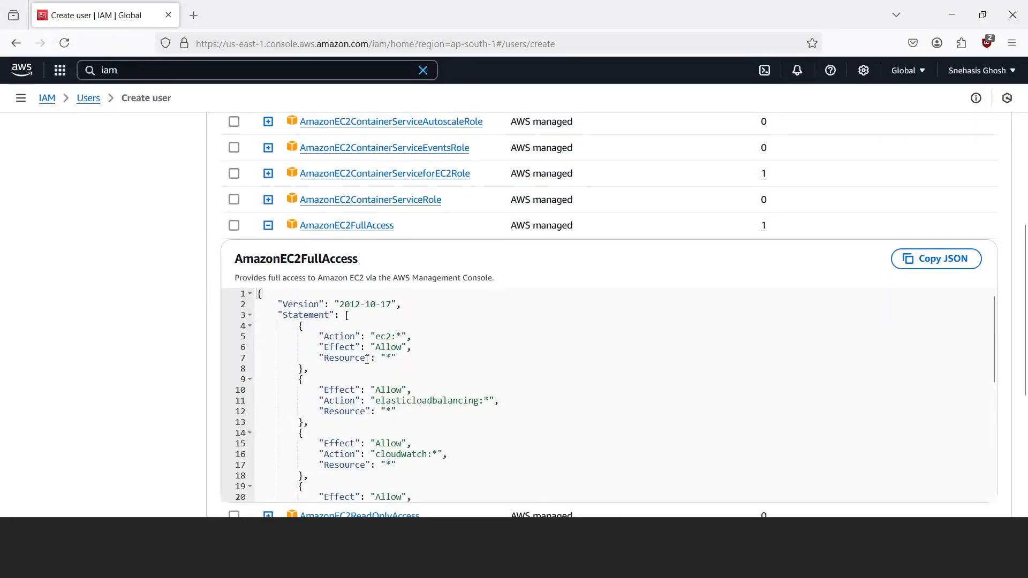
pyautogui.moveTo(413, 390); pyautogui.dragTo(384, 401)
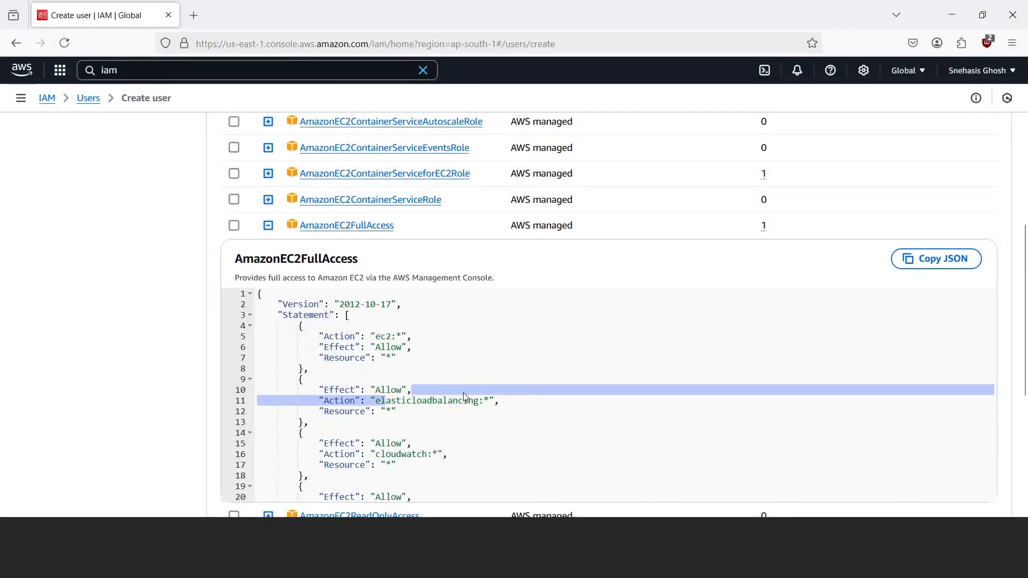
pyautogui.scroll(-1, 373, 406)
pyautogui.scroll(-2, 372, 405)
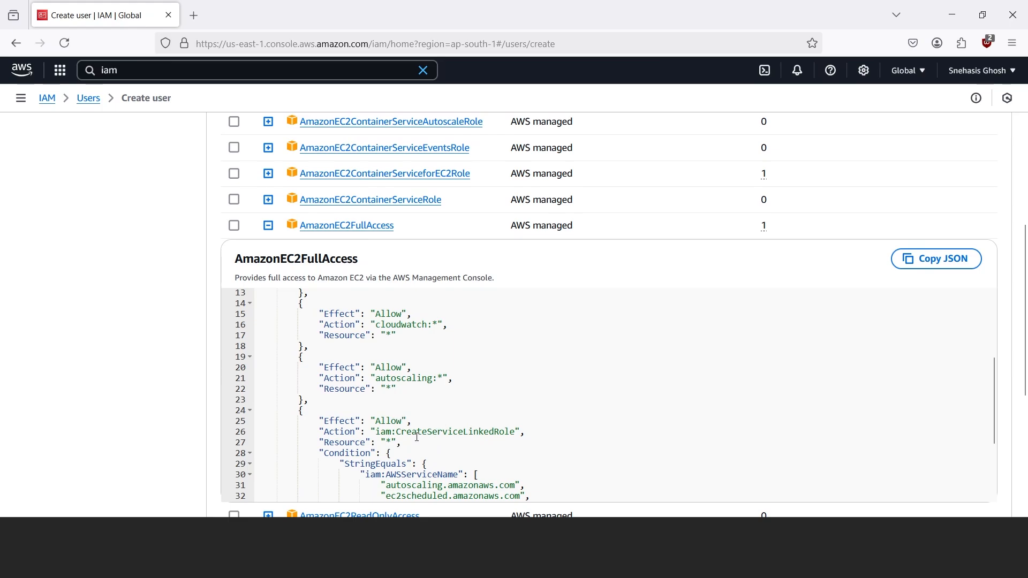
pyautogui.scroll(-4, 417, 436)
pyautogui.scroll(7, 526, 354)
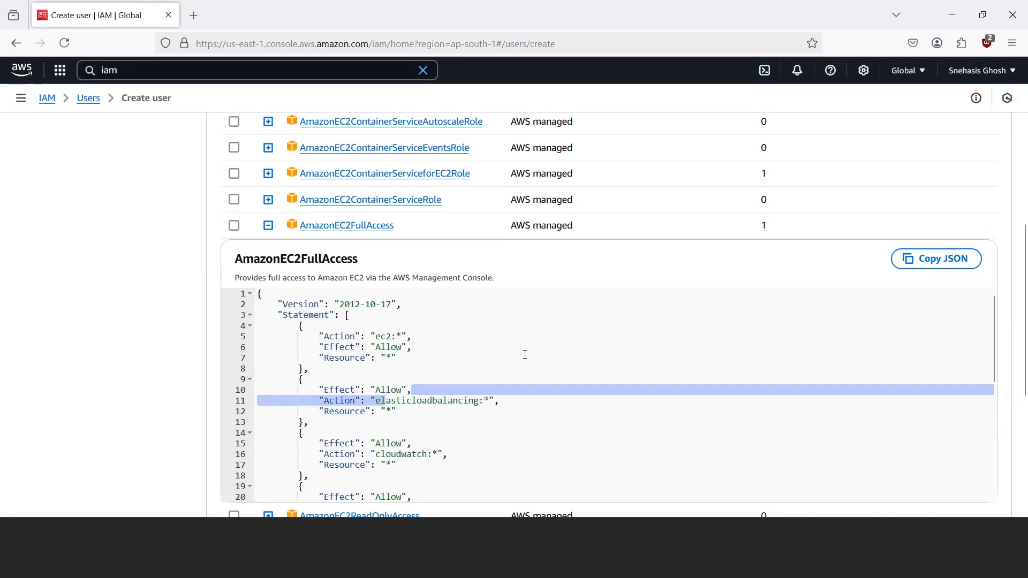
pyautogui.click(538, 358)
pyautogui.scroll(2, 497, 418)
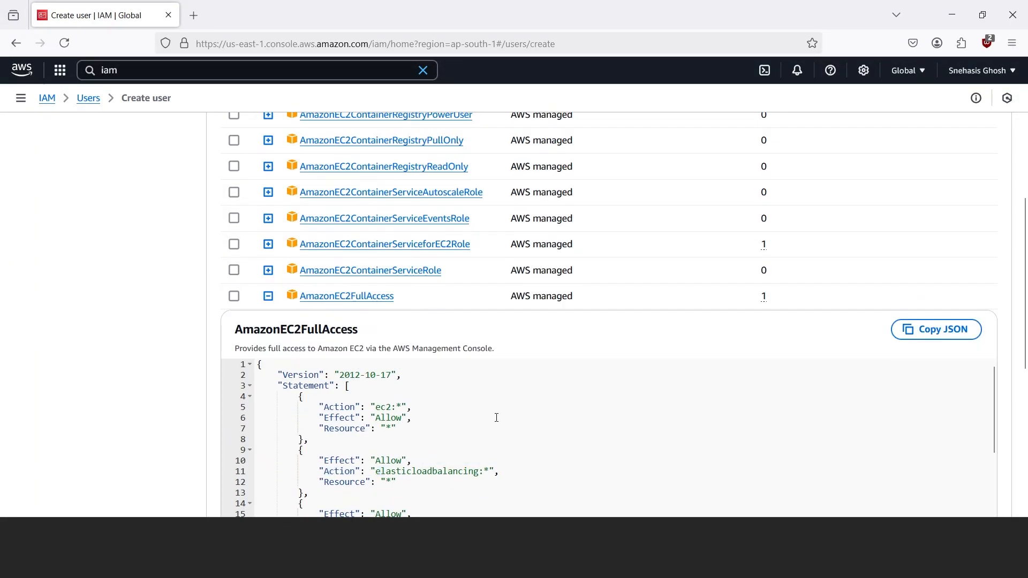
pyautogui.click(268, 296)
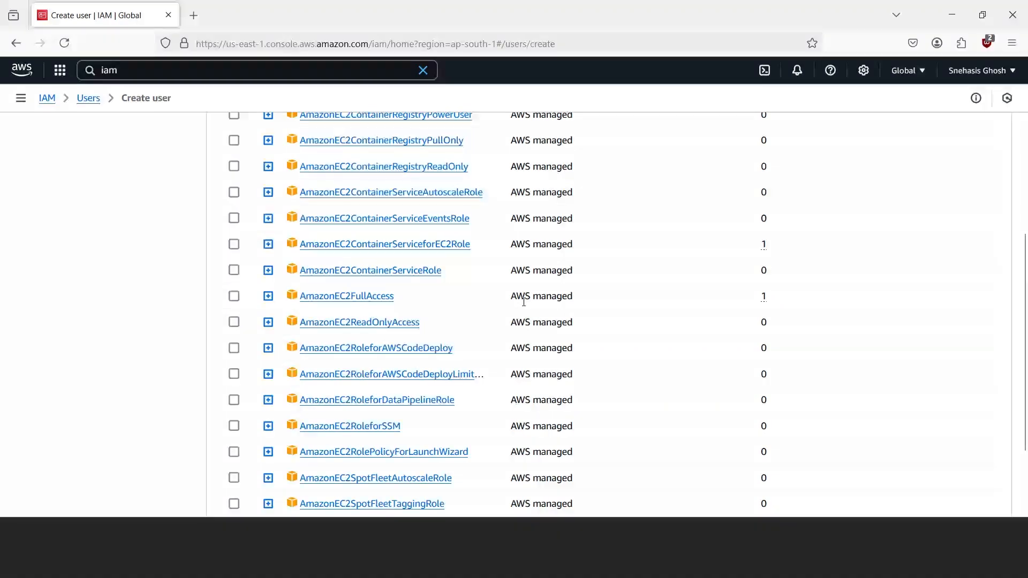
# Select the AmazonEC2FullAccess policy for the user, continue to the review and create the user
pyautogui.moveTo(510, 297); pyautogui.dragTo(570, 298)
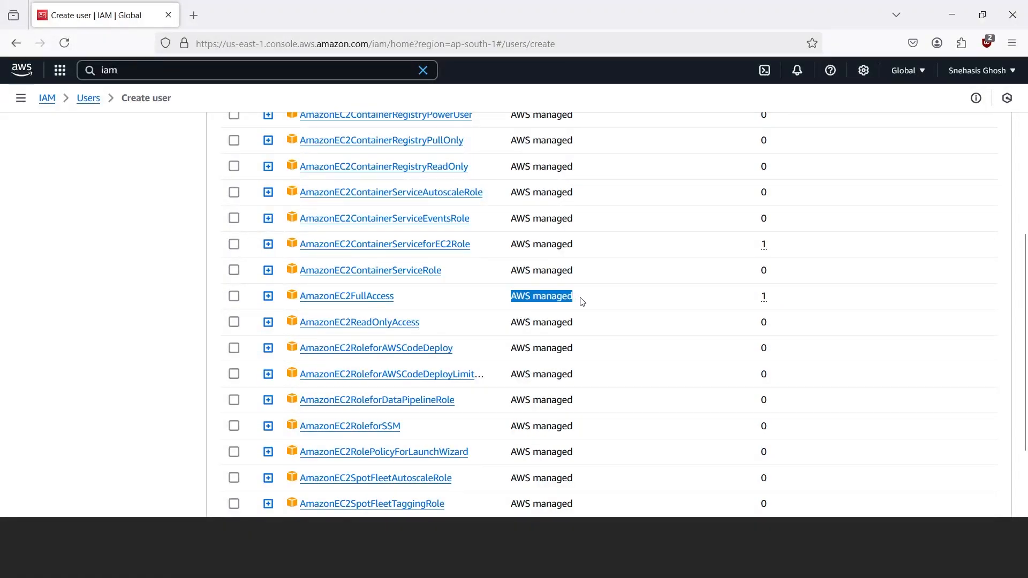
pyautogui.click(236, 298)
pyautogui.scroll(3, 404, 294)
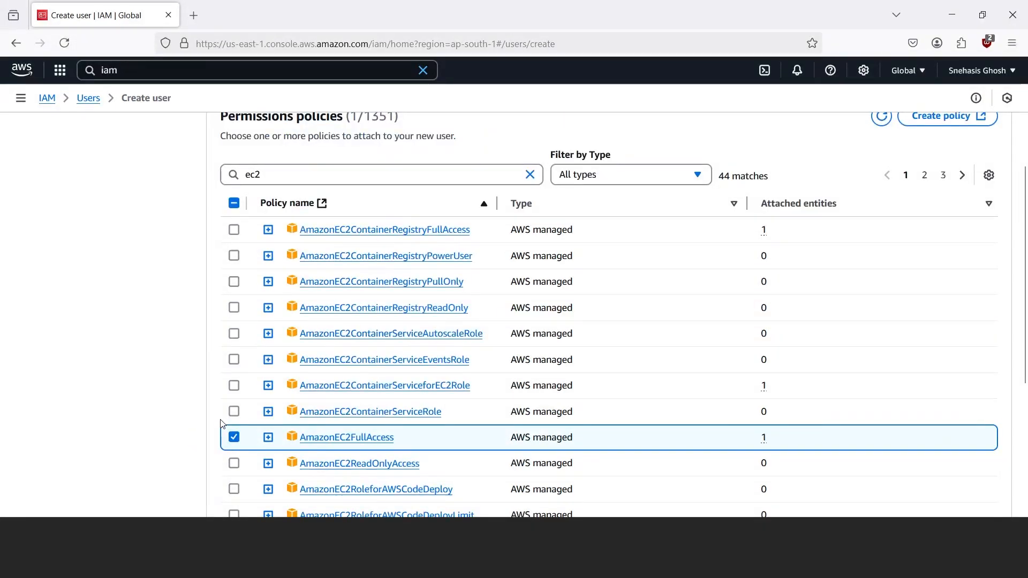
pyautogui.scroll(4, 366, 378)
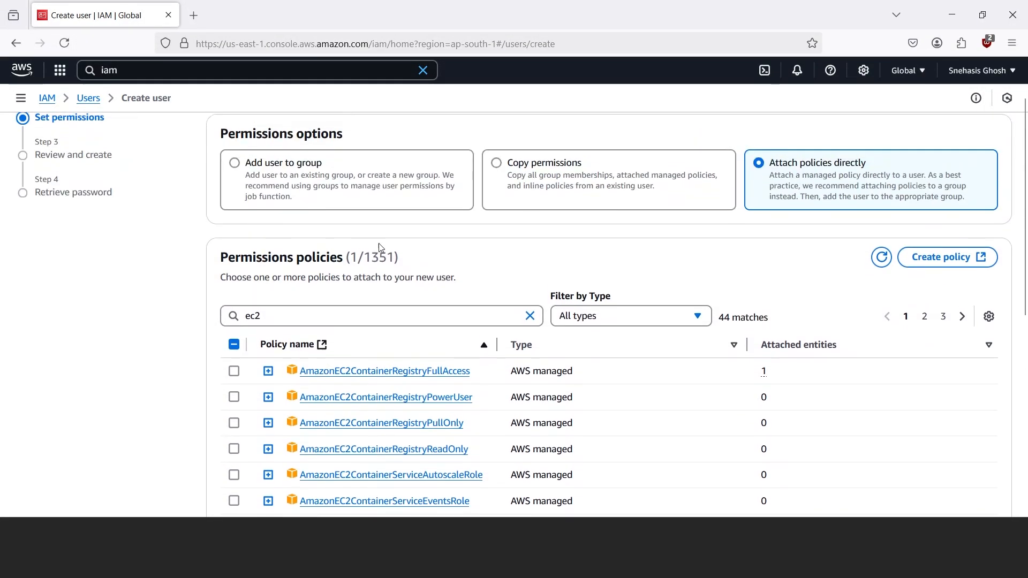
pyautogui.scroll(-5, 381, 248)
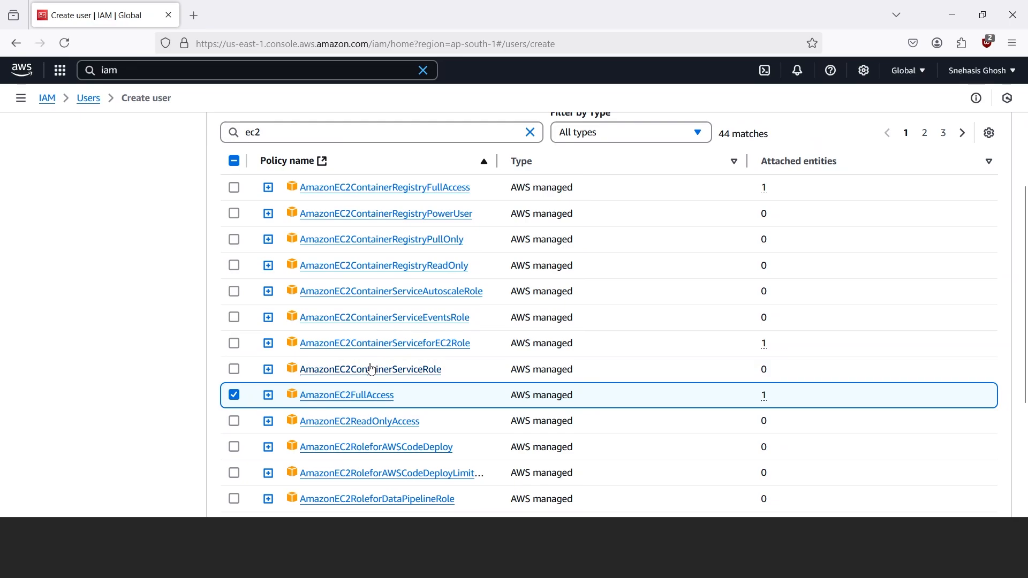
pyautogui.scroll(5, 958, 285)
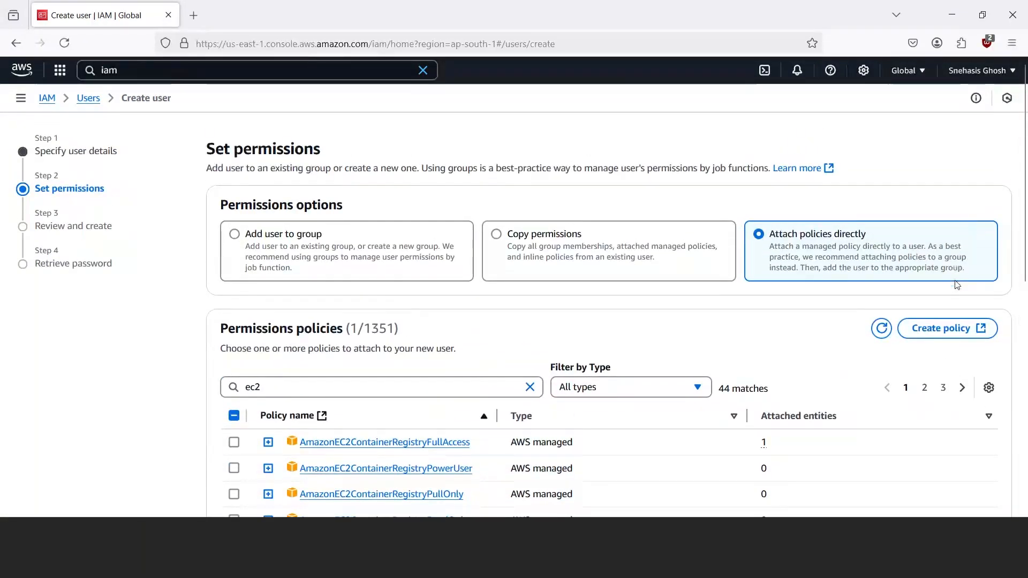
pyautogui.scroll(-7, 781, 345)
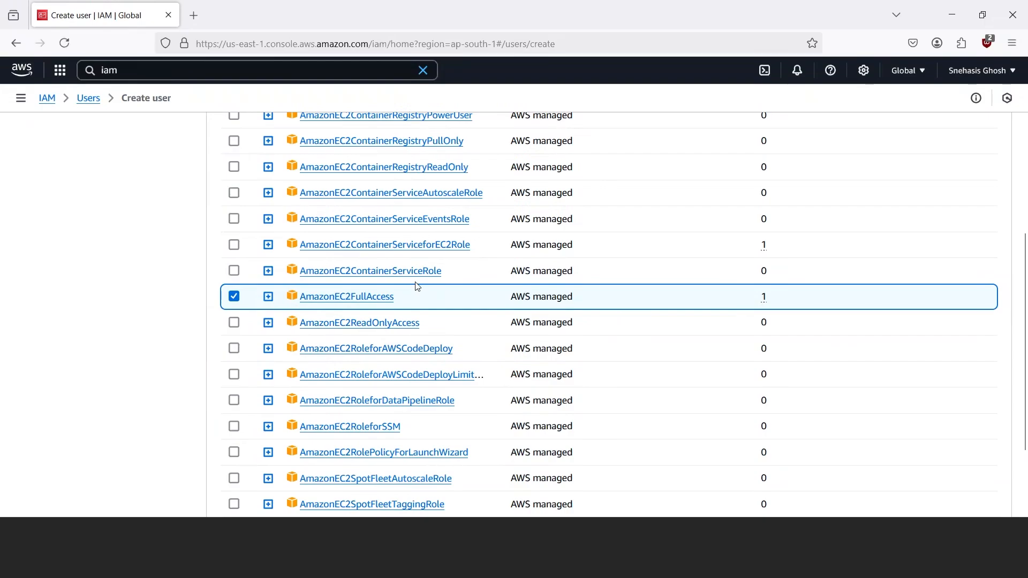
pyautogui.scroll(-3, 456, 289)
pyautogui.click(983, 488)
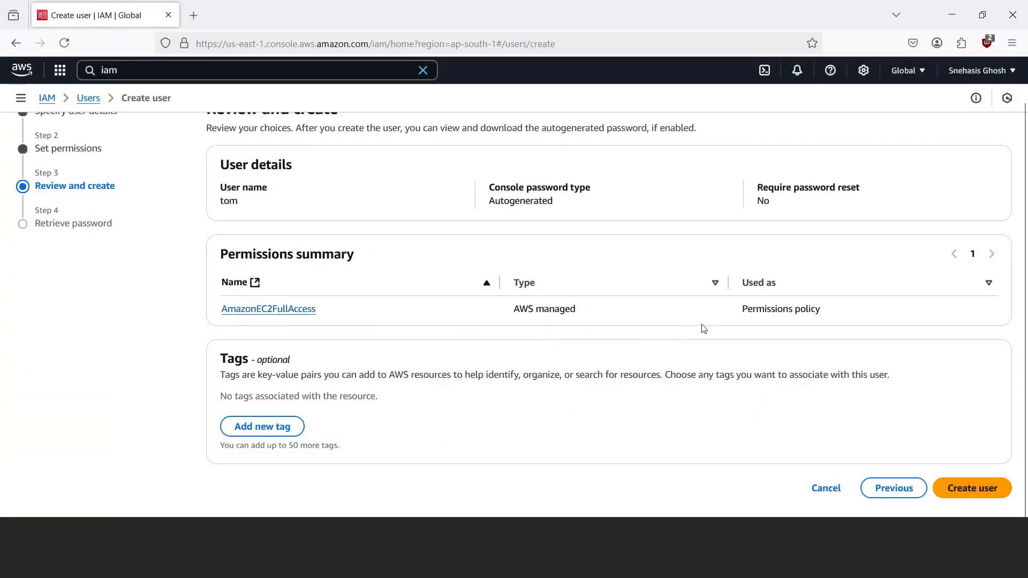
pyautogui.click(991, 497)
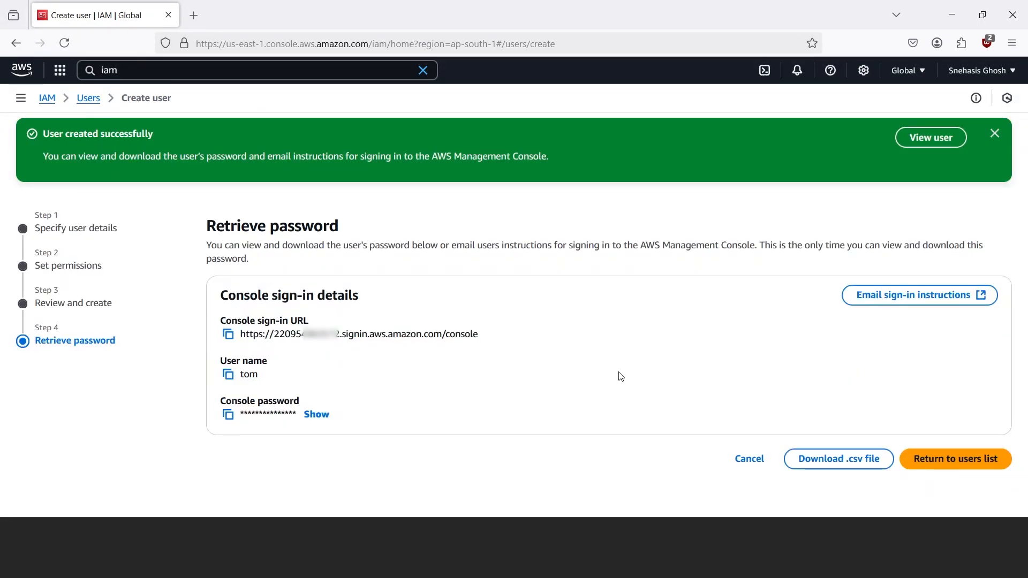
# Copy the console sign-in URL, open it in a new private window and enter the new user's IAM username
pyautogui.click(230, 336)
pyautogui.click(1012, 43)
pyautogui.click(948, 138)
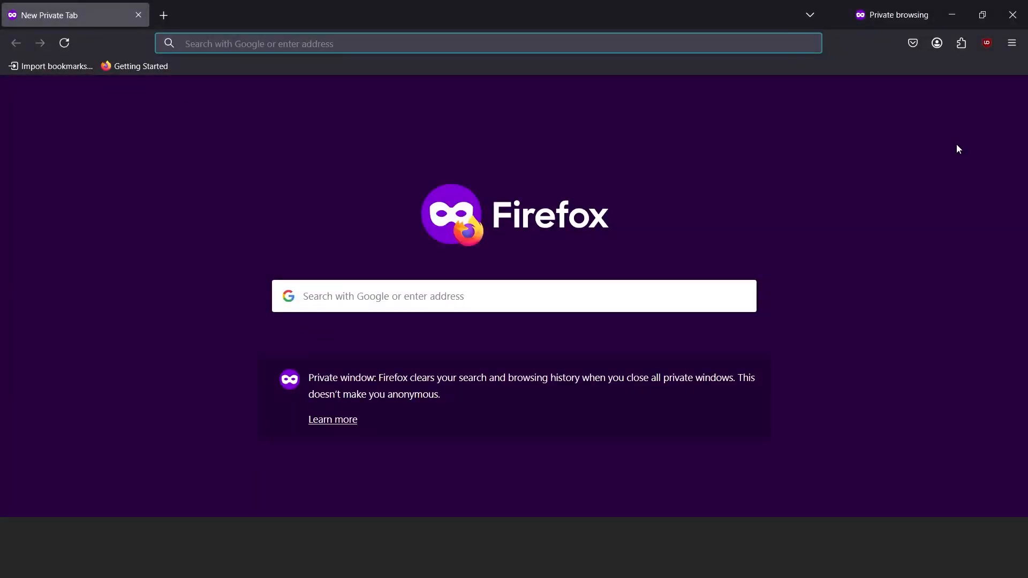
pyautogui.hotkey('ctrl', 'v')
pyautogui.press('Return')
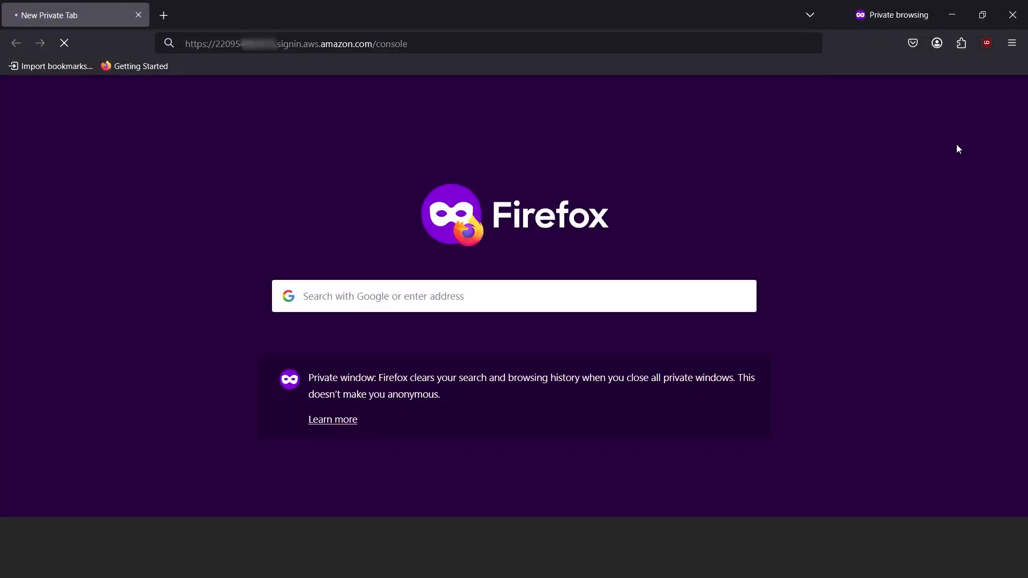
pyautogui.write('tom')
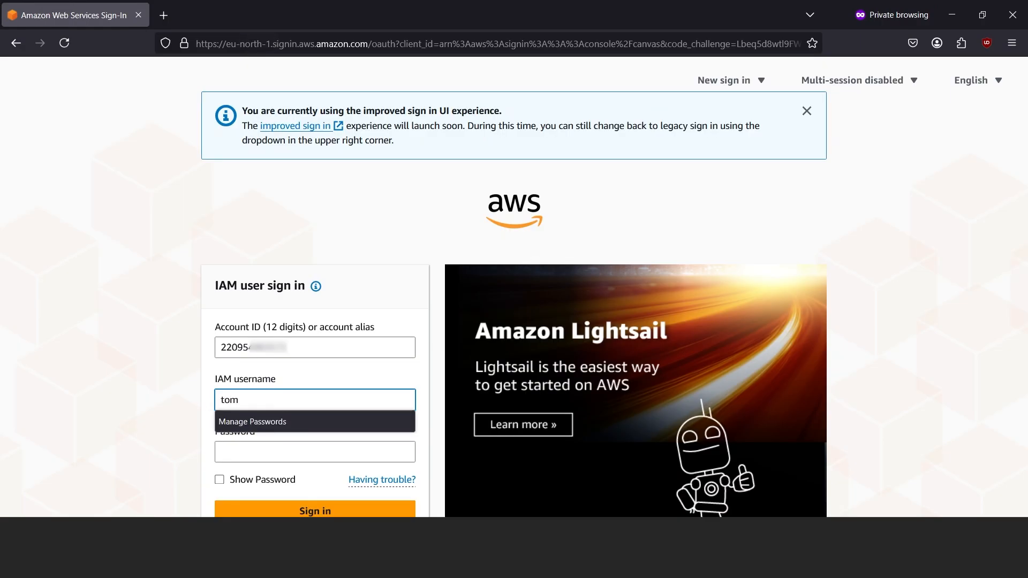
pyautogui.click(178, 404)
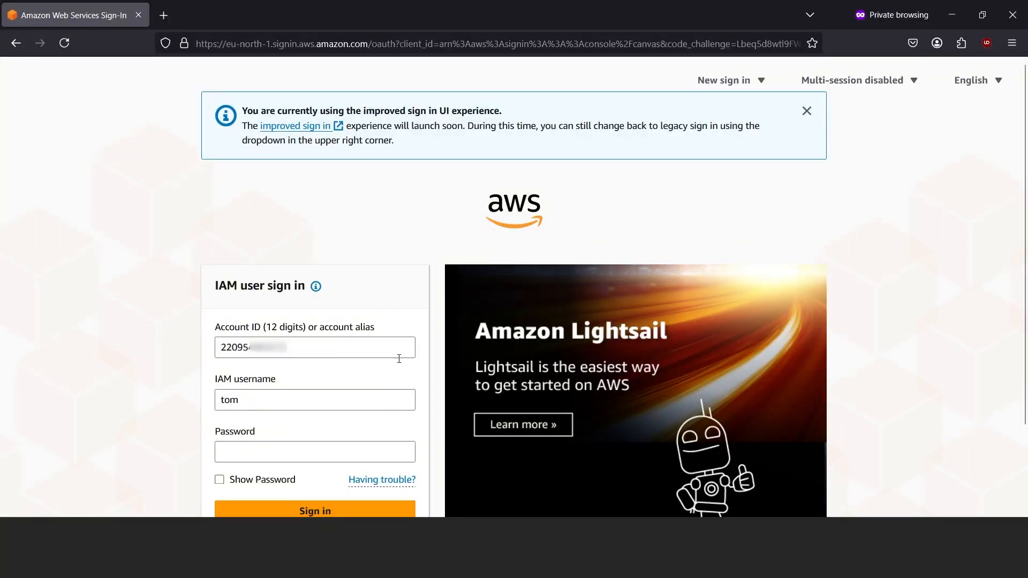
# Switch back to the created user's sign-in details, download them as a .csv file and copy the console password
pyautogui.hotkey('alt', 'Tab')
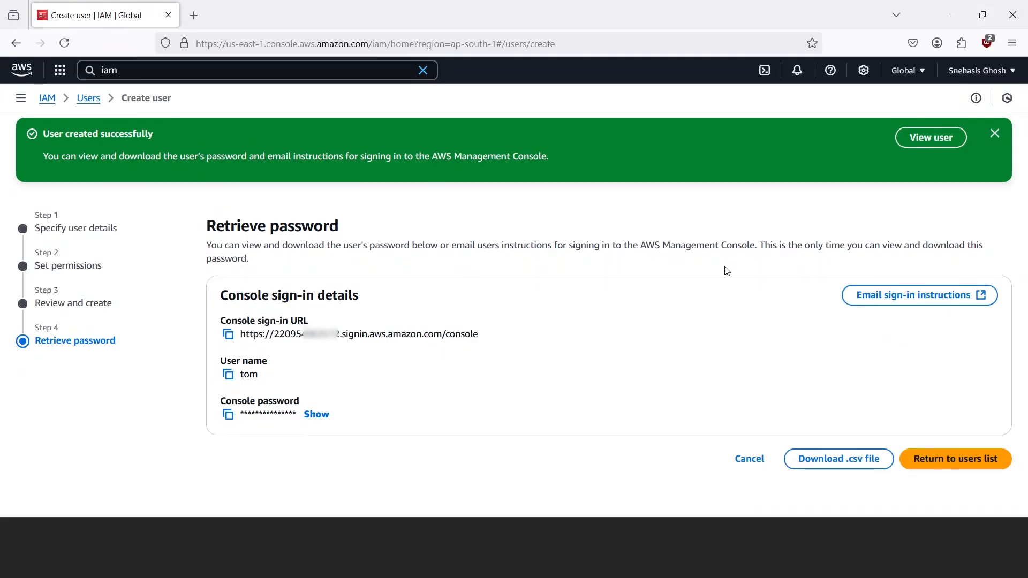
pyautogui.click(844, 469)
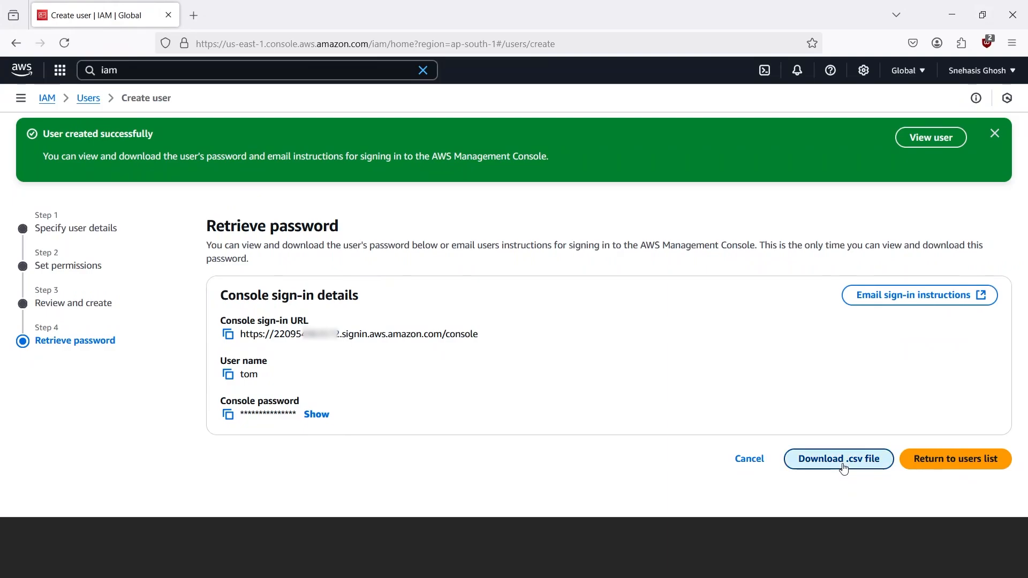
pyautogui.click(228, 415)
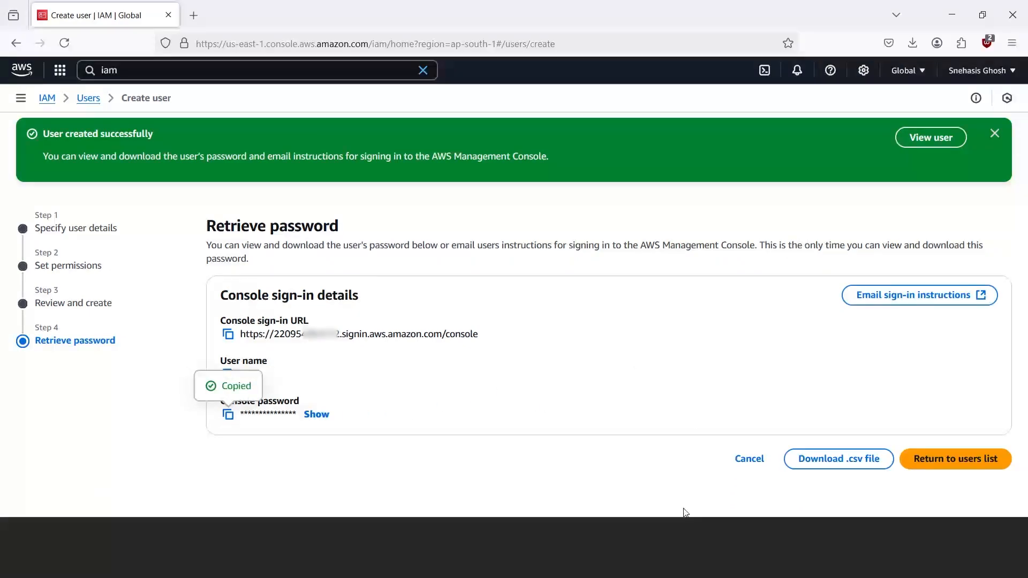
# Return to the private sign-in window, paste the console password and sign in as the new IAM user
pyautogui.click(953, 13)
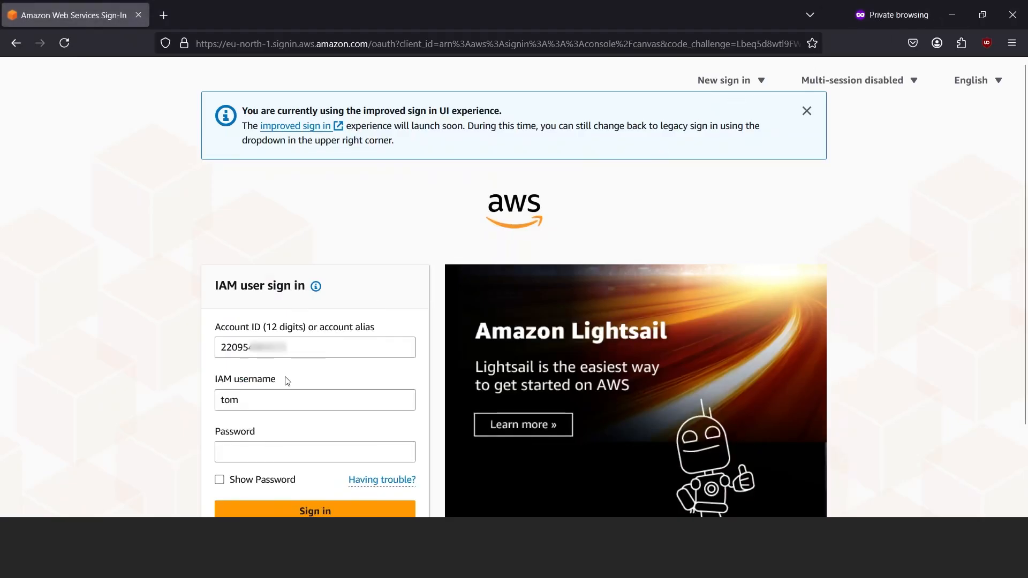
pyautogui.click(280, 459)
pyautogui.hotkey('ctrl', 'v')
pyautogui.click(315, 509)
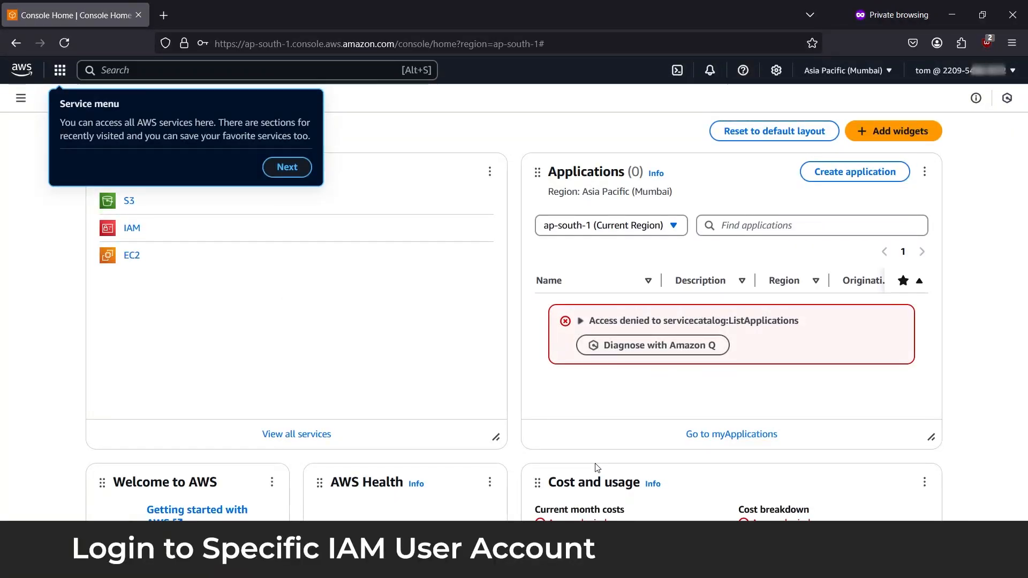
# Review the Console Home widgets, move past the Service menu tip and check the new user's access to the S3 service page
pyautogui.scroll(-3, 609, 464)
pyautogui.scroll(-3, 771, 506)
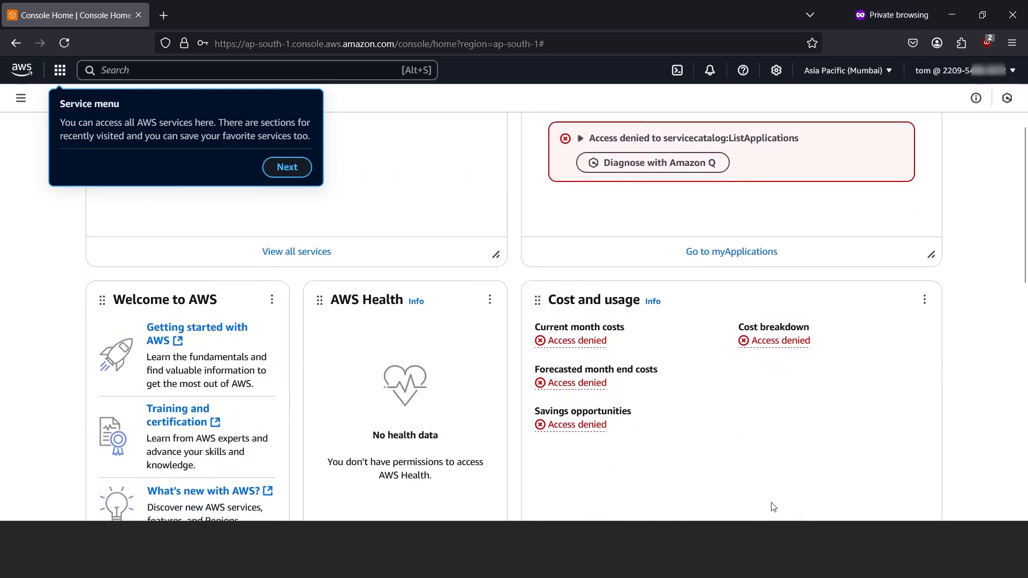
pyautogui.scroll(6, 766, 372)
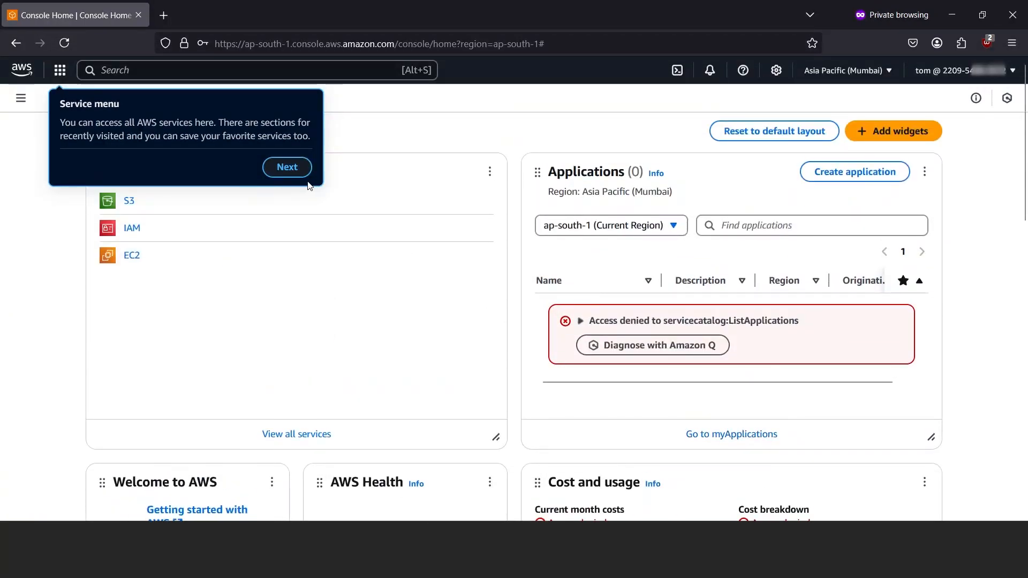
pyautogui.click(289, 168)
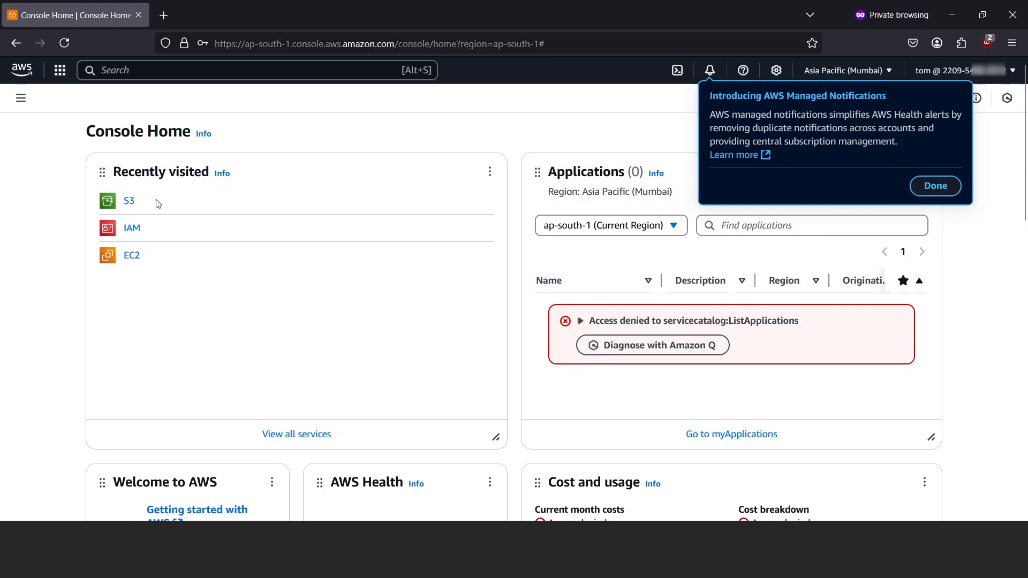
pyautogui.click(129, 201)
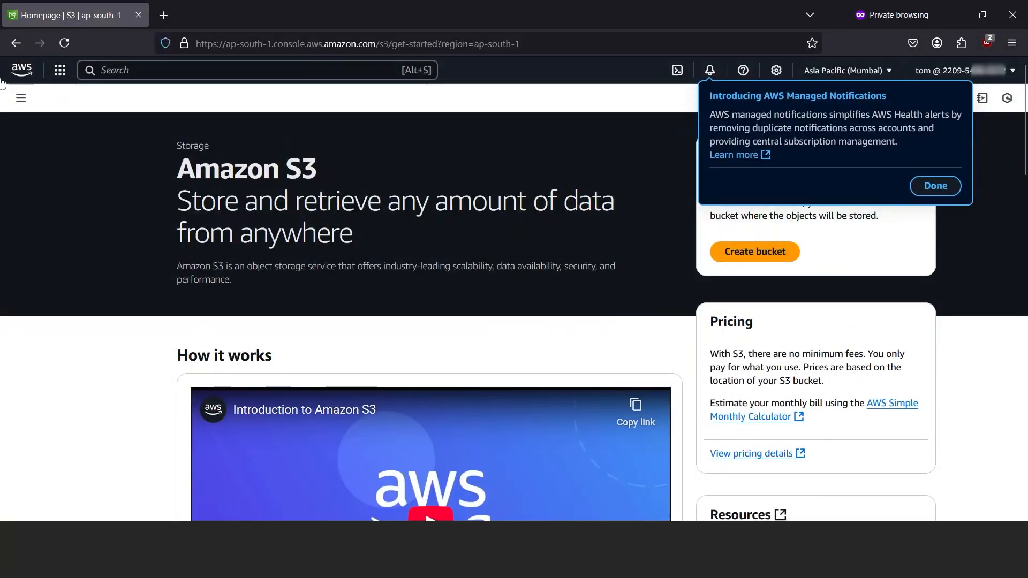
pyautogui.click(16, 42)
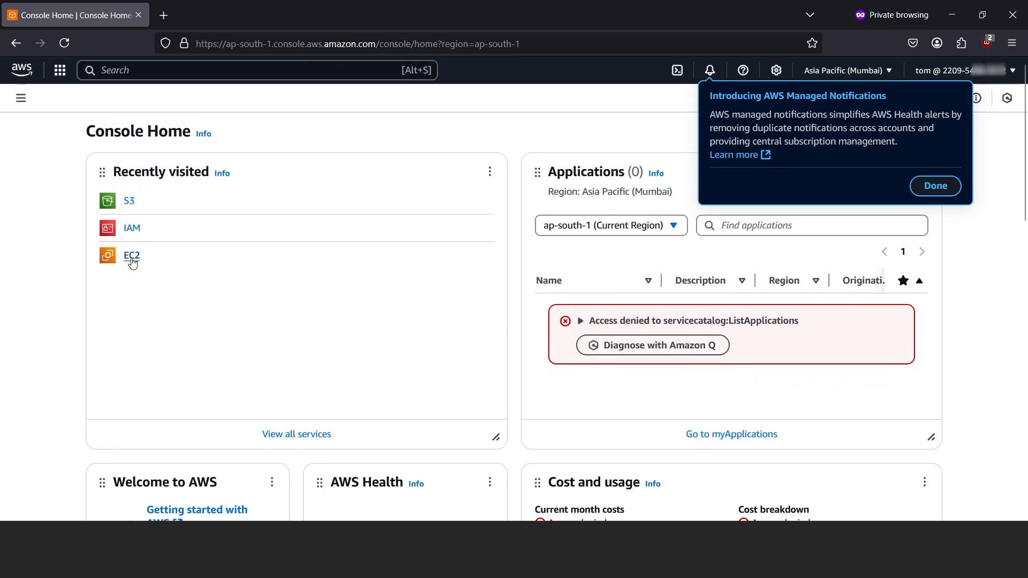
# Open the EC2 service's list of running instances and dismiss the AWS Managed Notifications tip
pyautogui.click(132, 256)
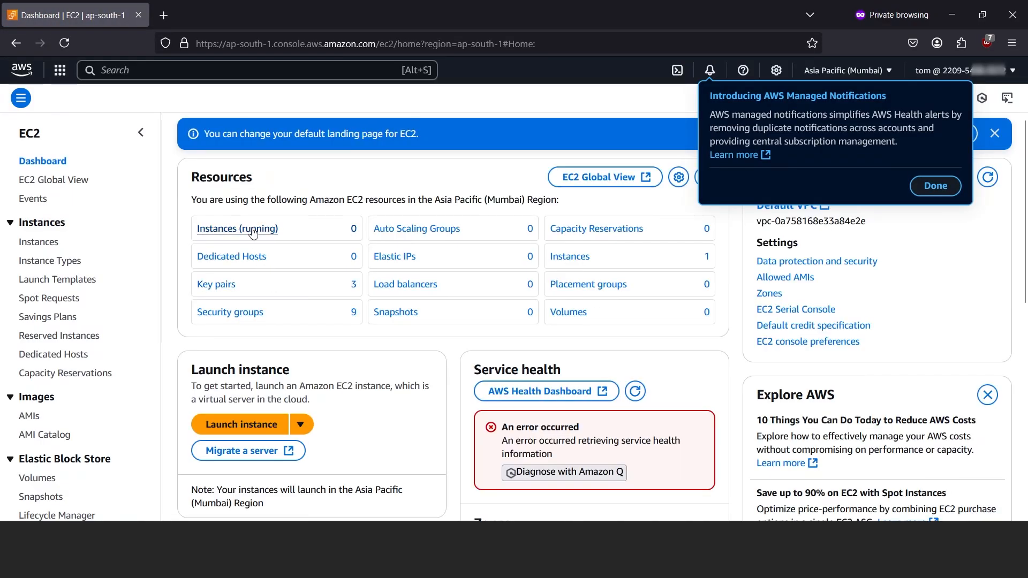
pyautogui.click(254, 231)
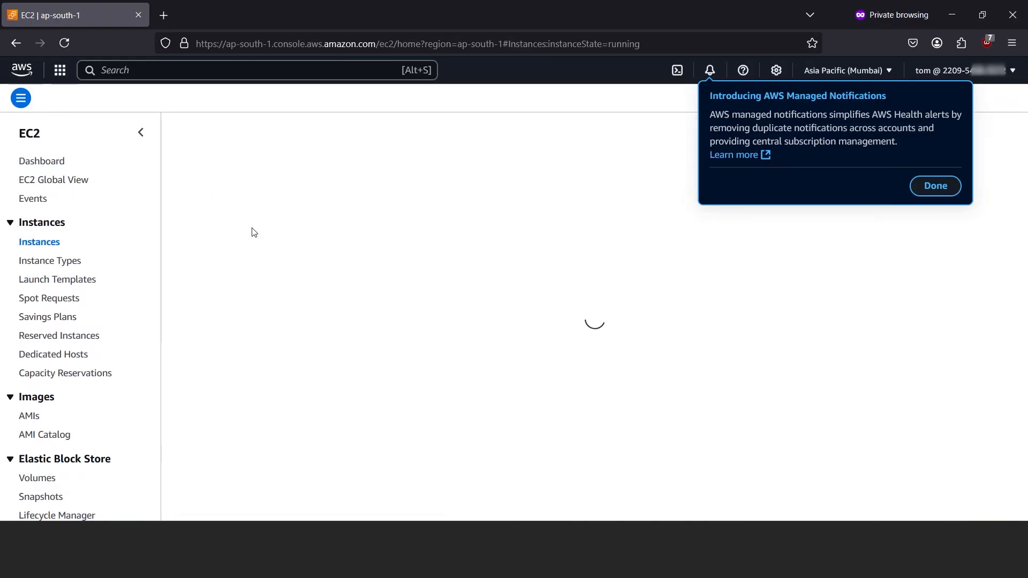
pyautogui.click(951, 191)
pyautogui.click(987, 199)
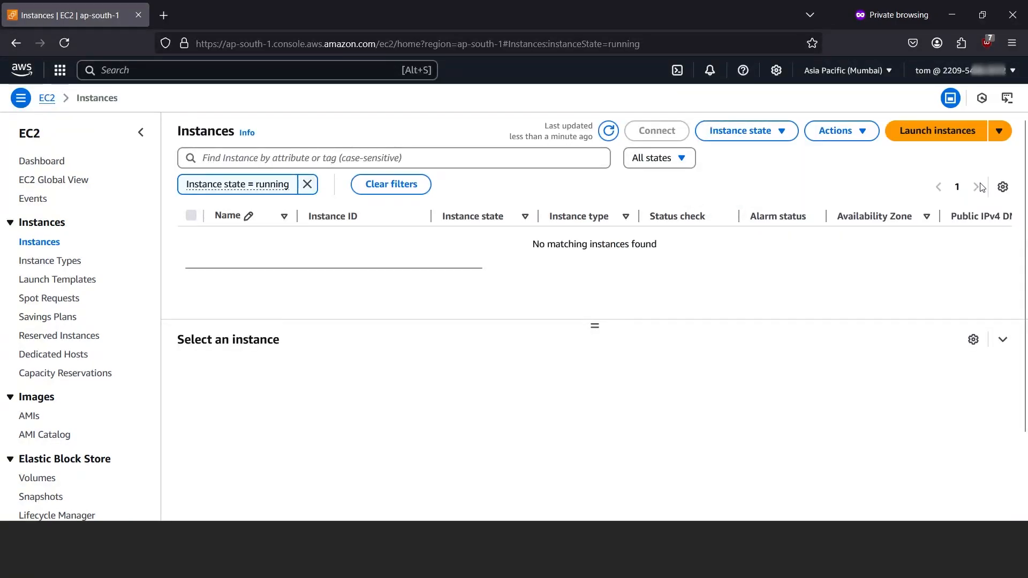
# Open the form for launching an EC2 instance, look through its sections and cancel the launch
pyautogui.click(960, 130)
pyautogui.scroll(-2, 356, 326)
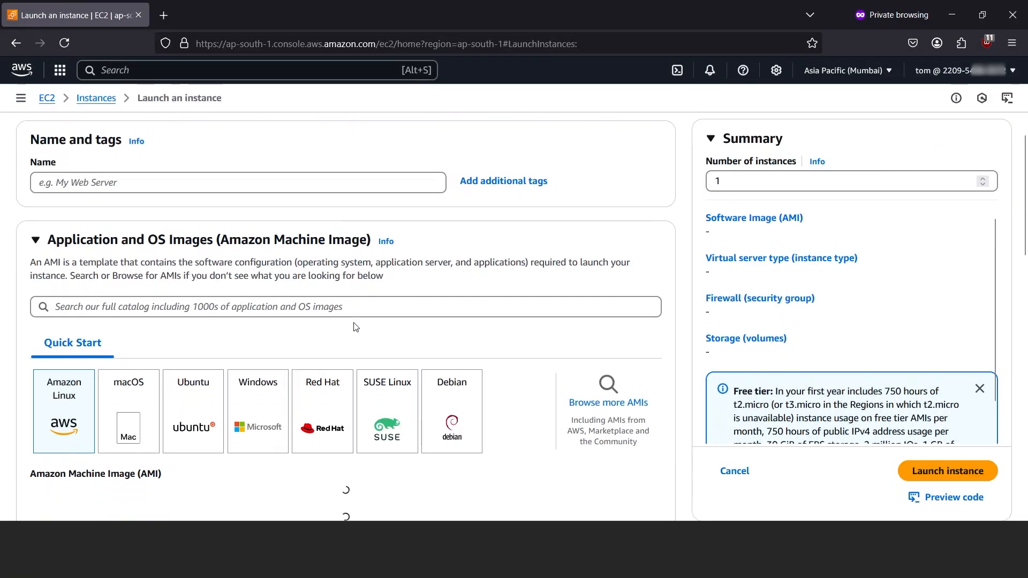
pyautogui.scroll(-1, 356, 326)
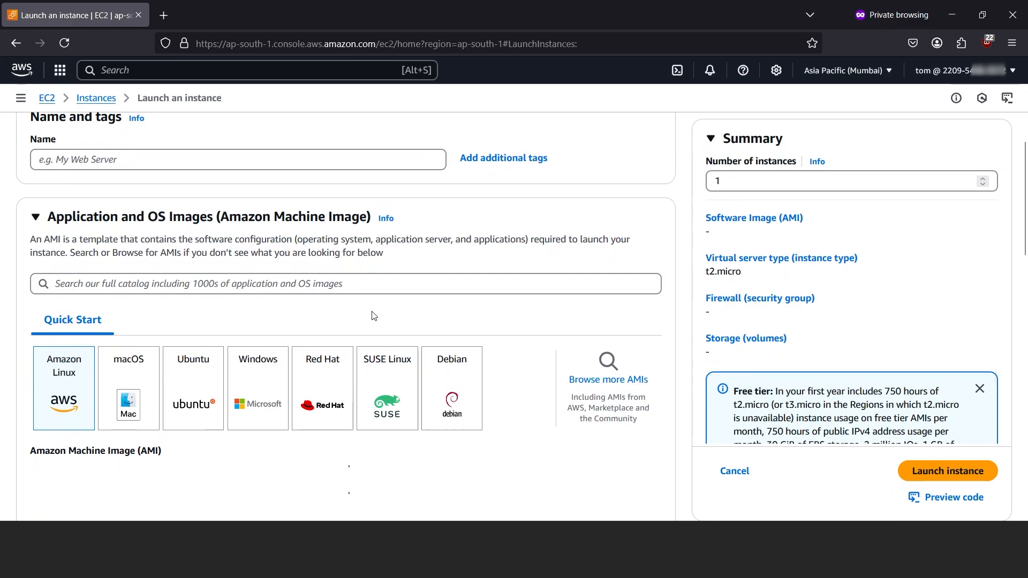
pyautogui.scroll(-5, 371, 317)
pyautogui.click(734, 470)
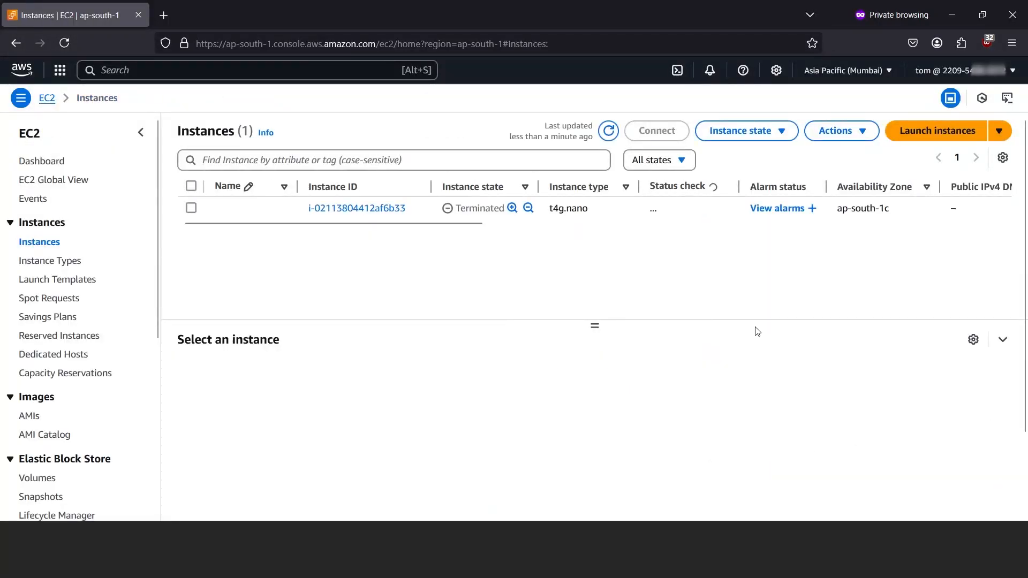
# Search the console for rds, open the RDS service and check the user's access to its DB instances
pyautogui.click(174, 62)
pyautogui.write('rds')
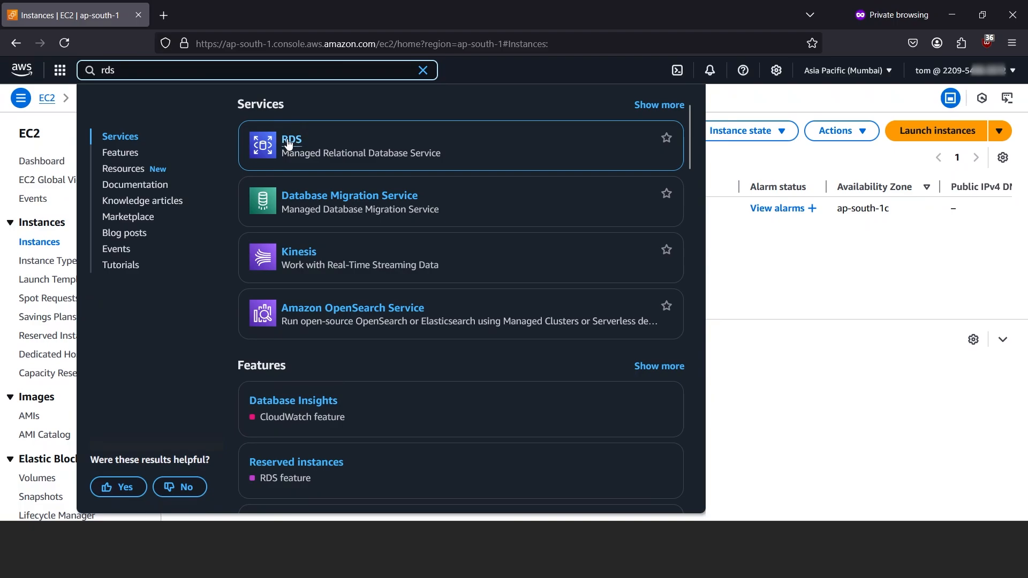
pyautogui.click(426, 172)
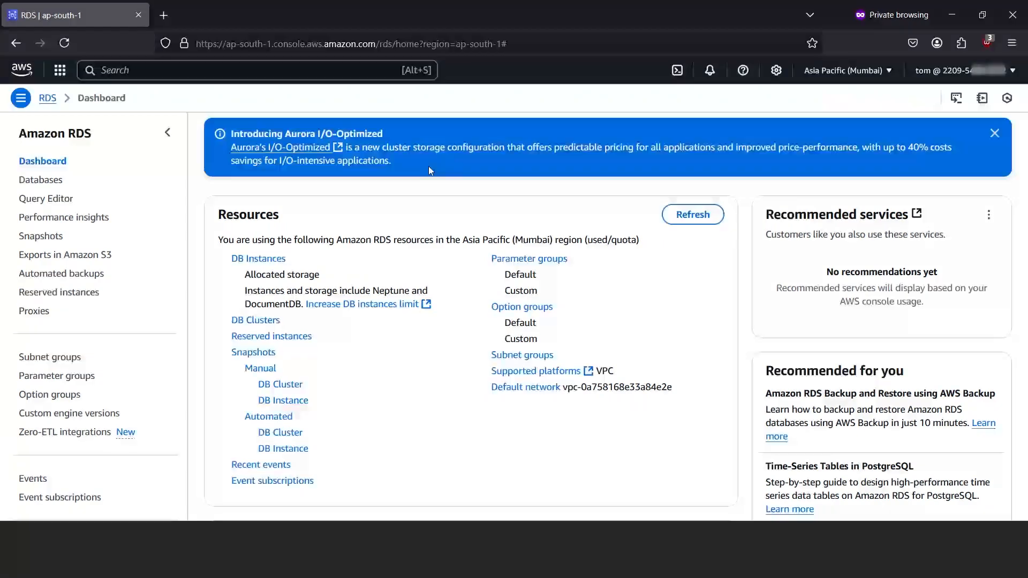
pyautogui.click(258, 259)
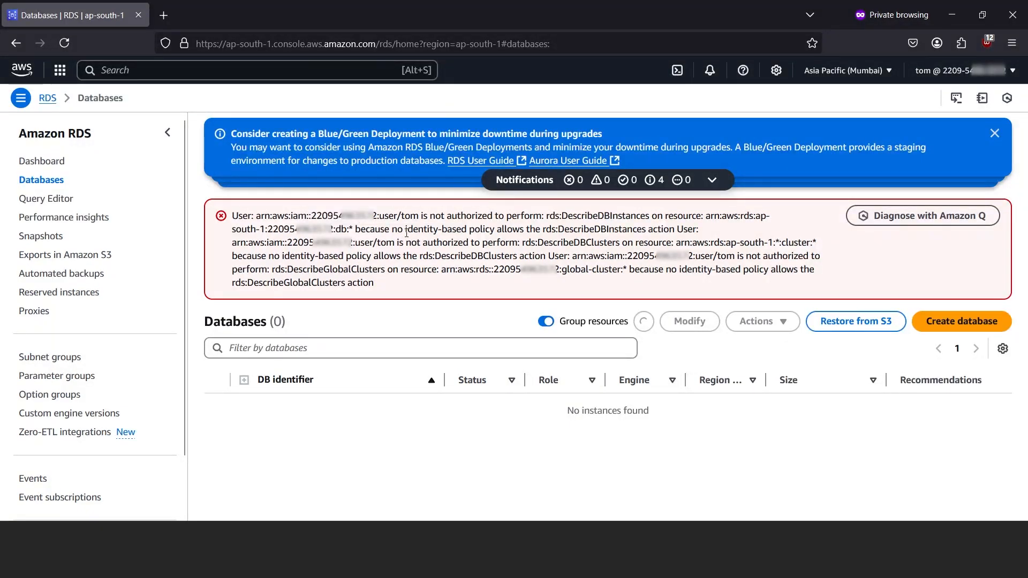
# Switch back to the administrator window, open the new user's details and attach the AmazonRDSFullAccess policy directly
pyautogui.click(950, 14)
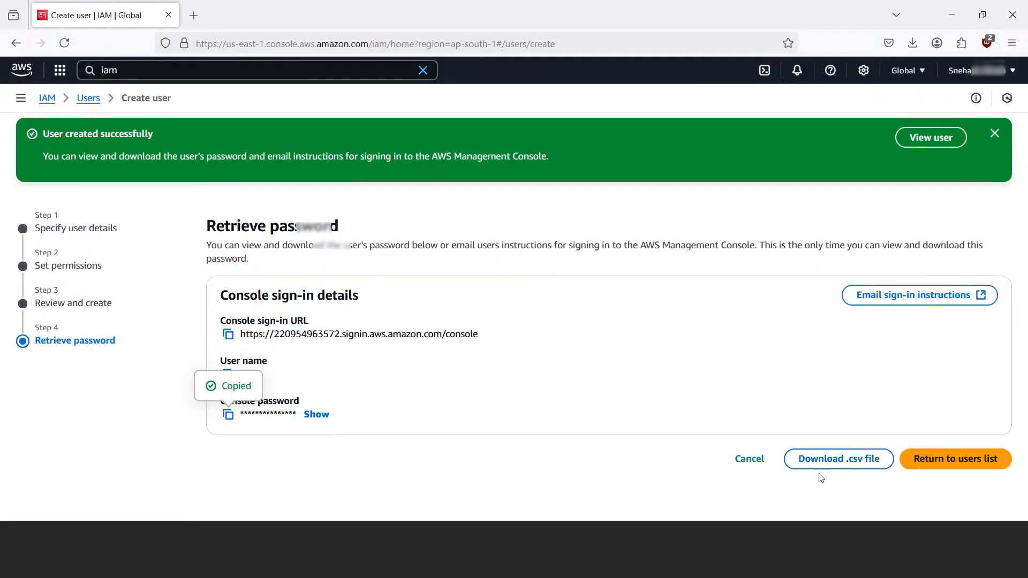
pyautogui.click(741, 462)
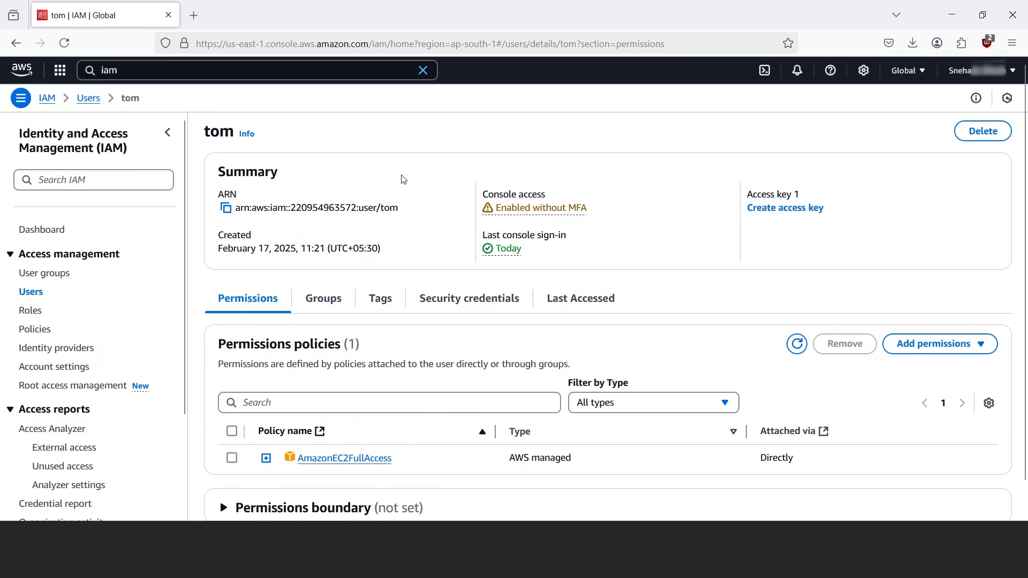
pyautogui.click(923, 343)
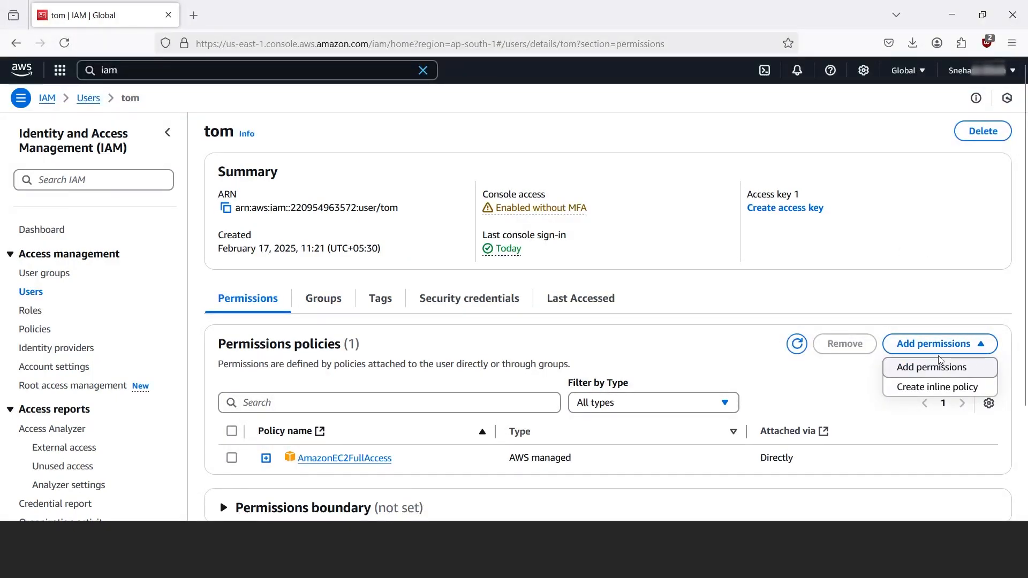
pyautogui.click(932, 366)
pyautogui.click(339, 373)
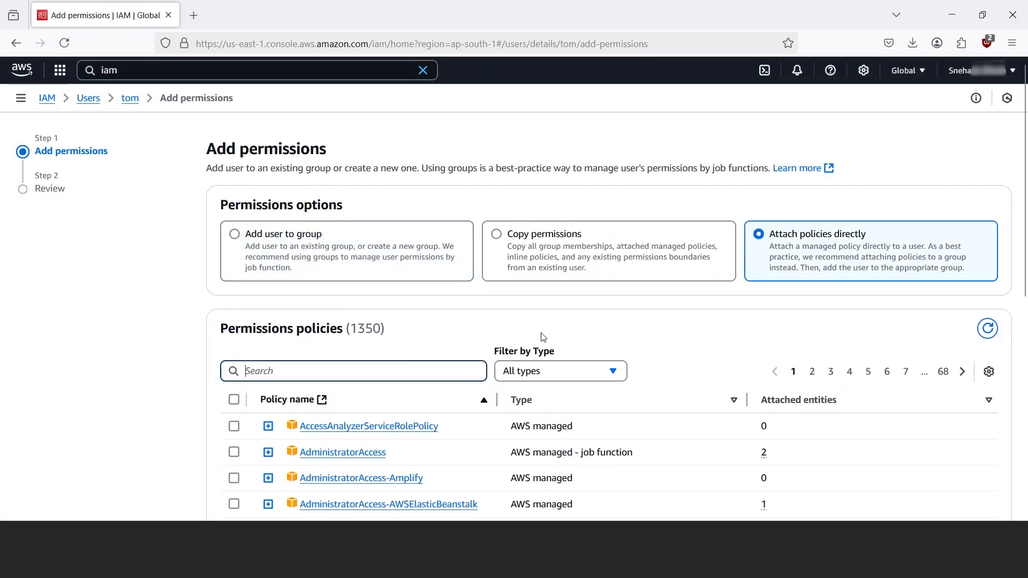
pyautogui.write('rdsfu')
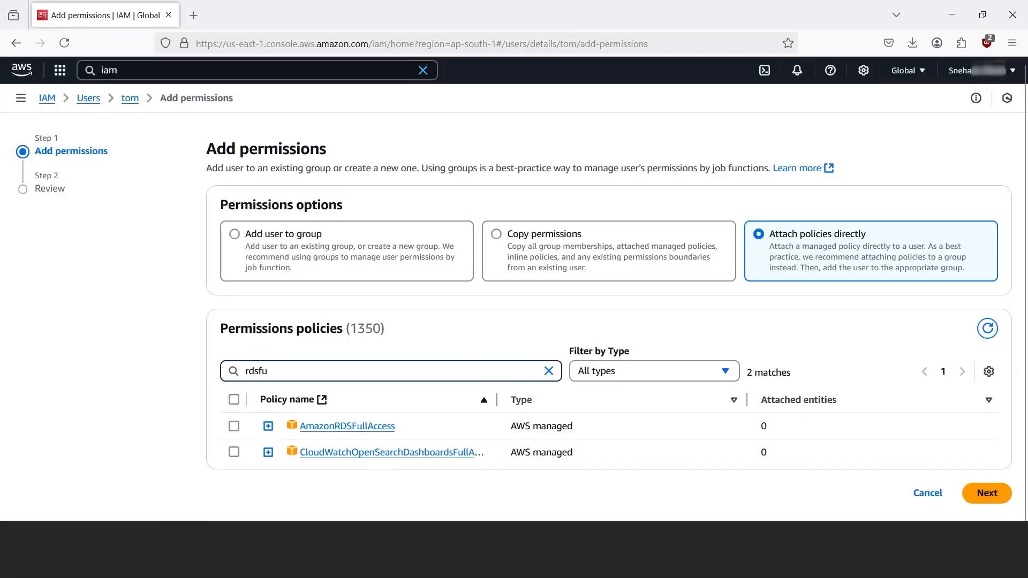
pyautogui.click(234, 427)
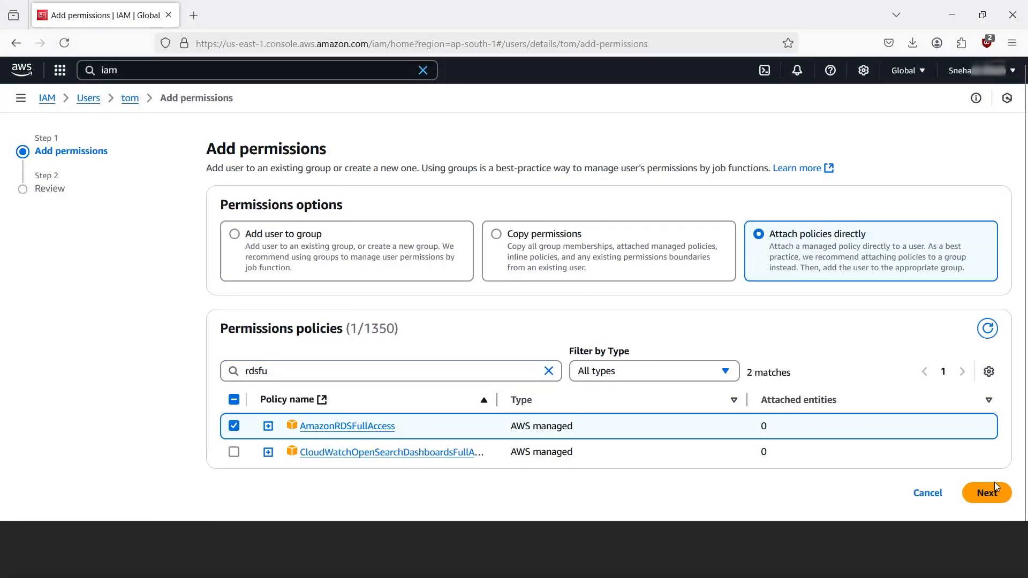
pyautogui.click(993, 496)
pyautogui.click(967, 398)
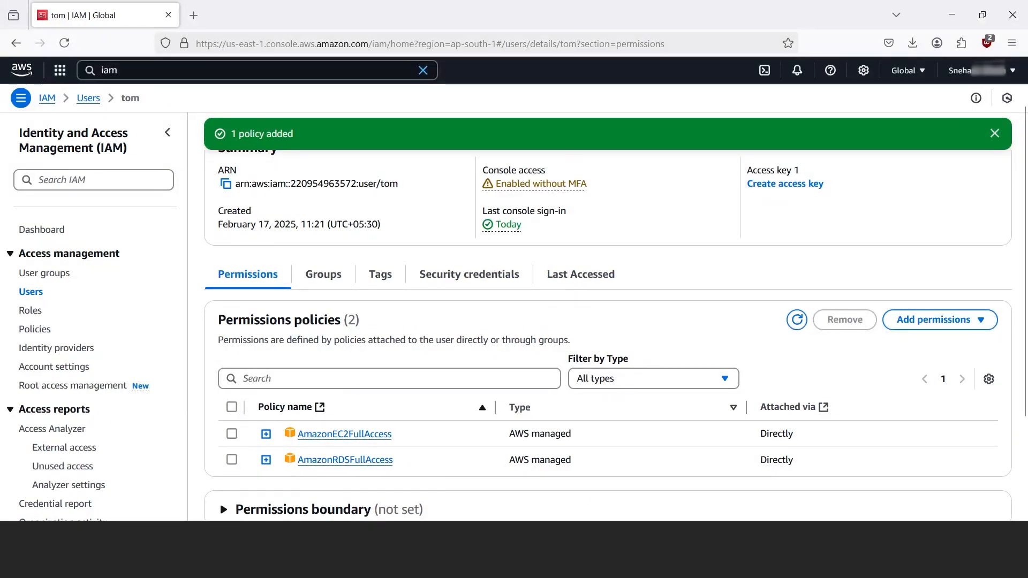
# Recheck RDS access in the private window by reloading the databases page and opening the database creation form, and return to the administrator window
pyautogui.hotkey('alt', 'Tab')
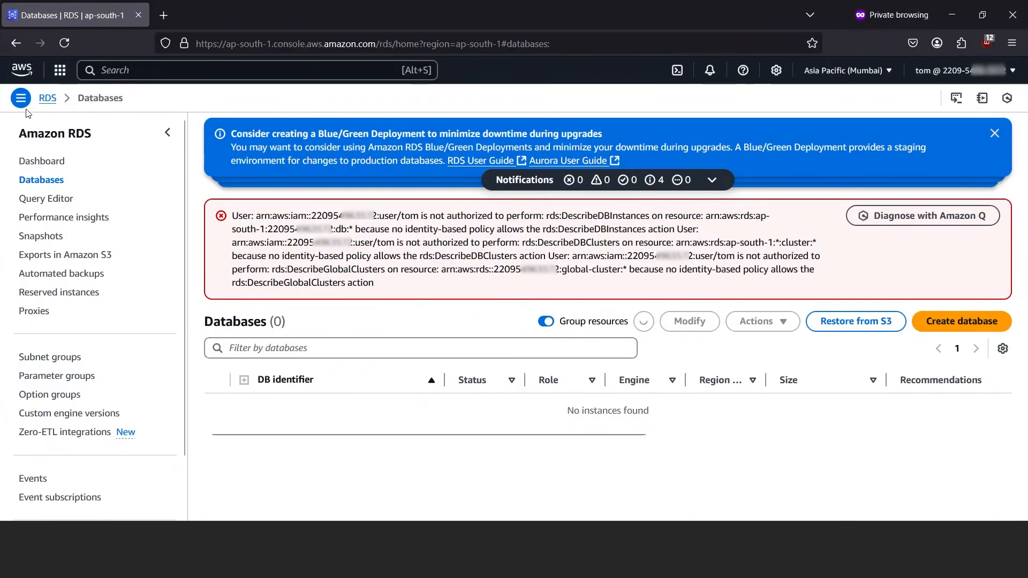
pyautogui.click(64, 45)
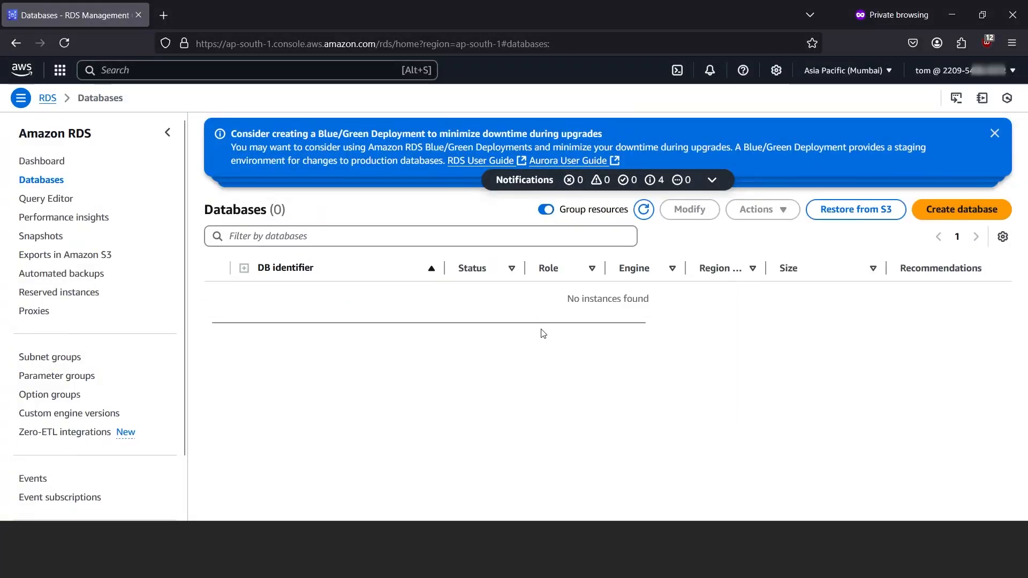
pyautogui.click(962, 211)
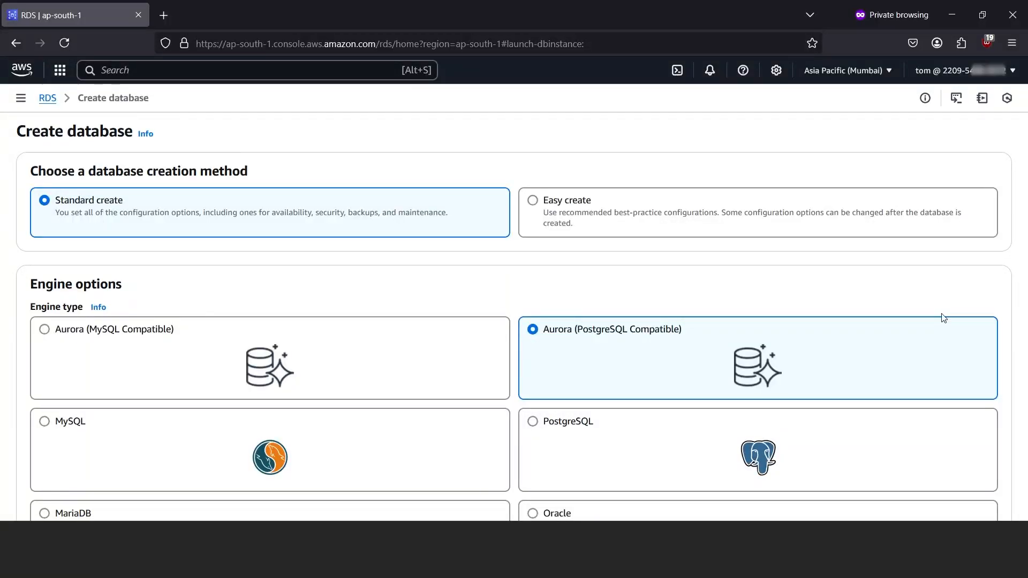
pyautogui.click(956, 6)
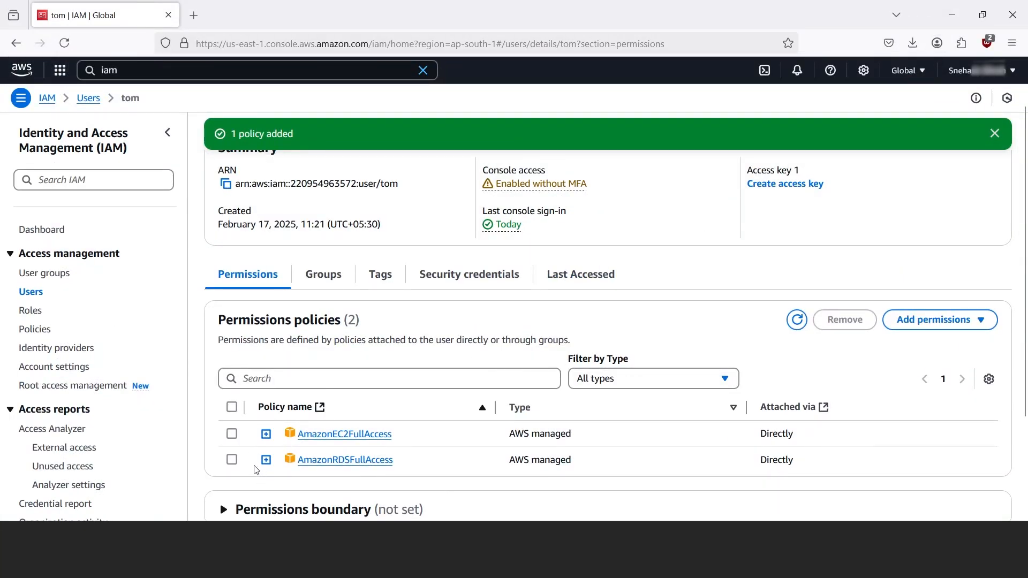
pyautogui.click(231, 434)
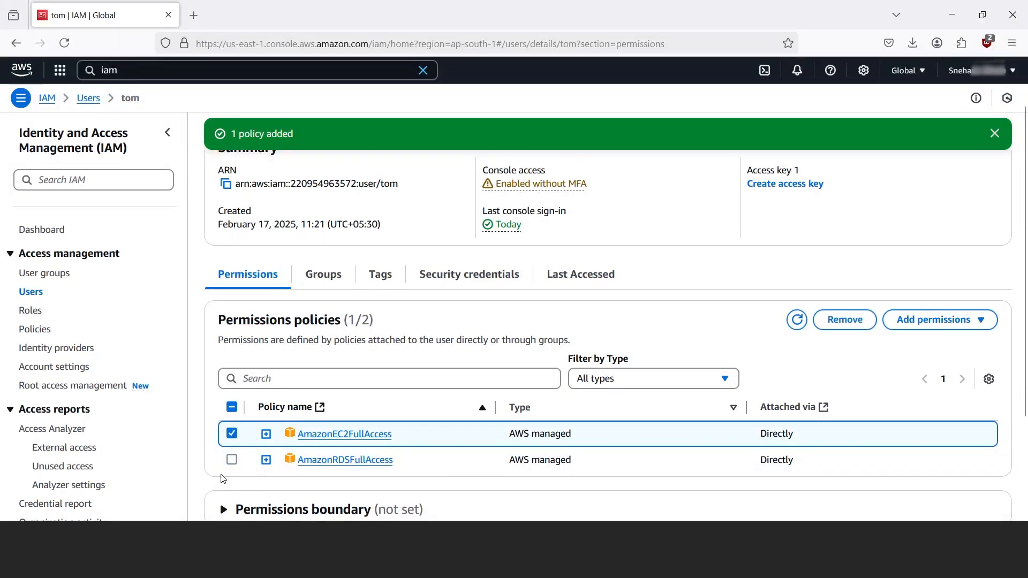
pyautogui.click(232, 461)
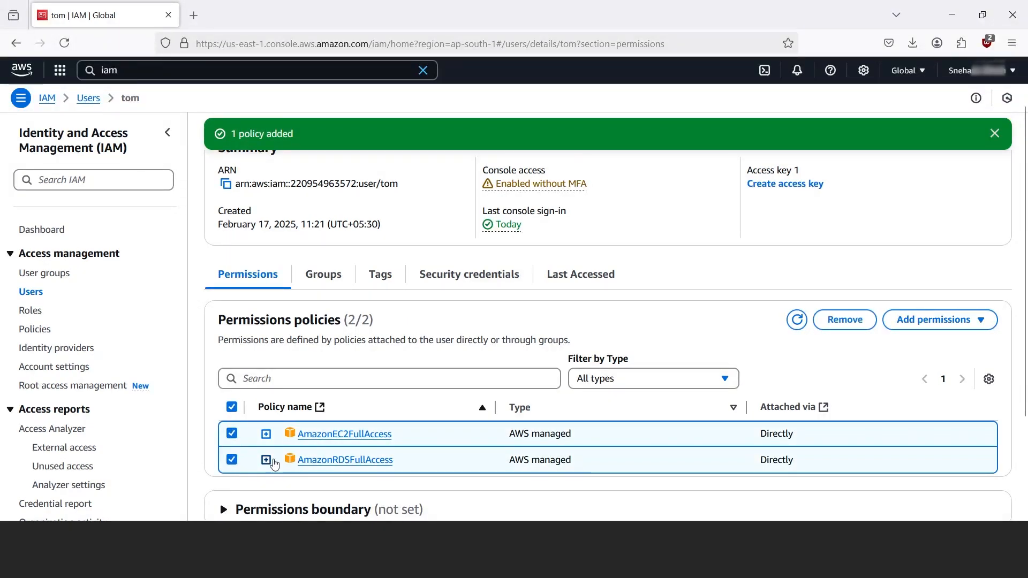
pyautogui.click(233, 462)
pyautogui.click(234, 436)
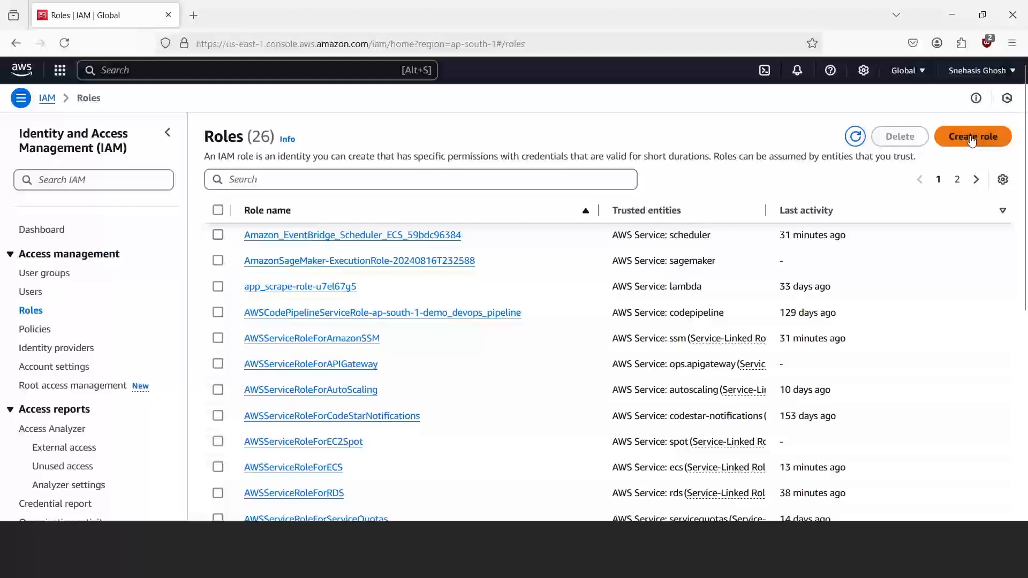
# Start a new IAM role for the AWS service EC2 with the EC2 use case and continue to its permissions
pyautogui.click(972, 138)
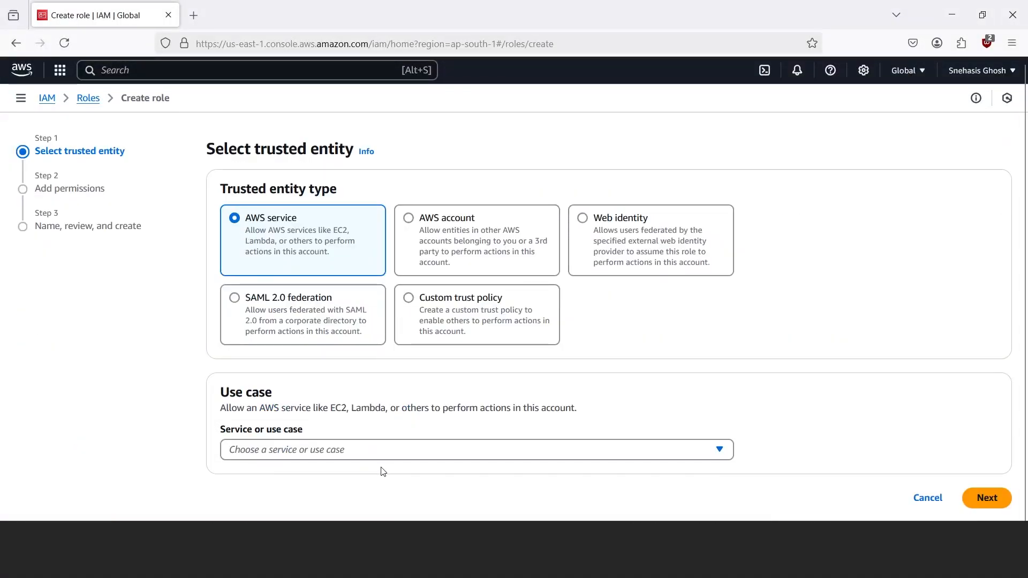
pyautogui.click(388, 451)
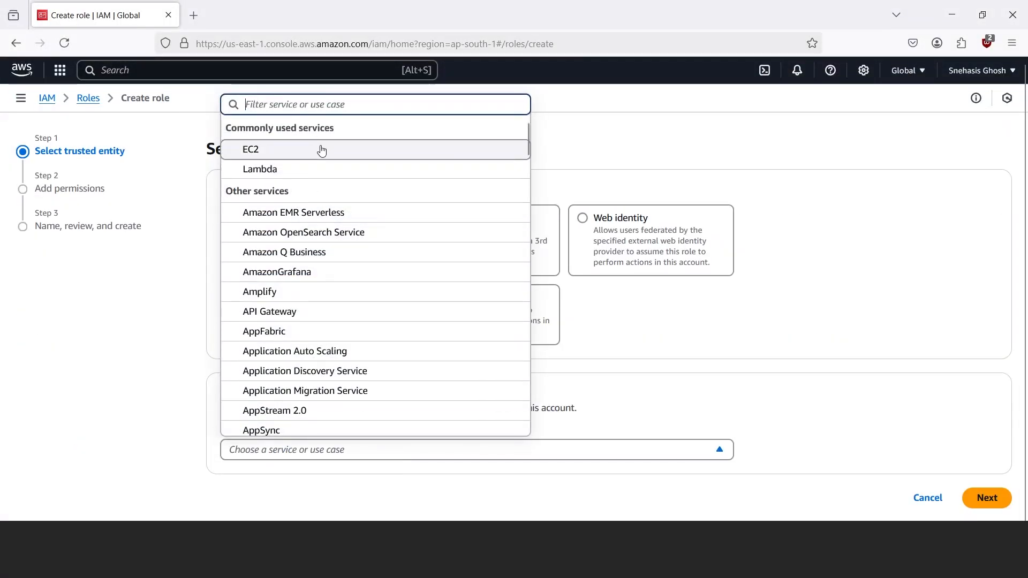
pyautogui.click(321, 150)
pyautogui.scroll(-5, 546, 275)
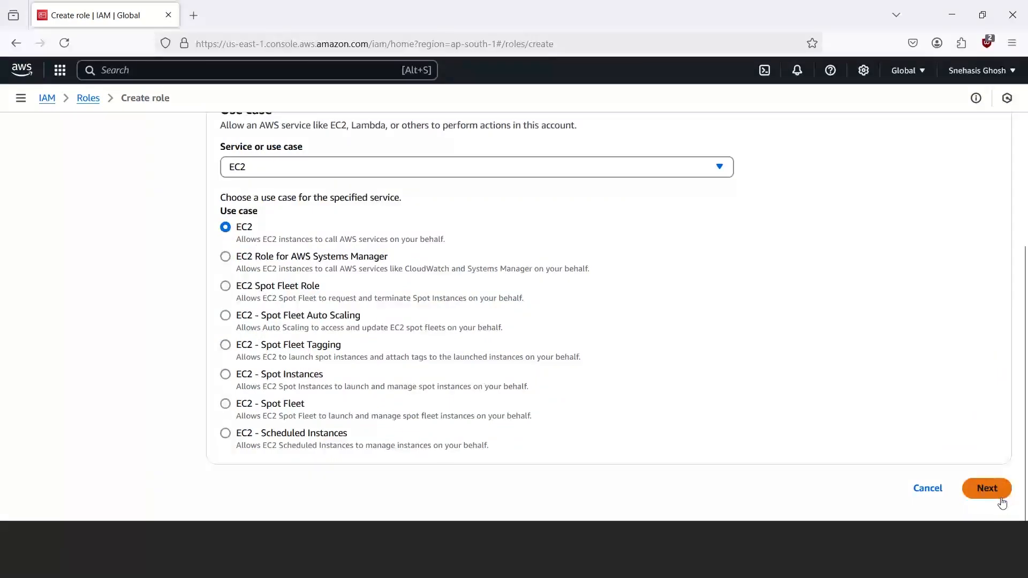
pyautogui.click(989, 488)
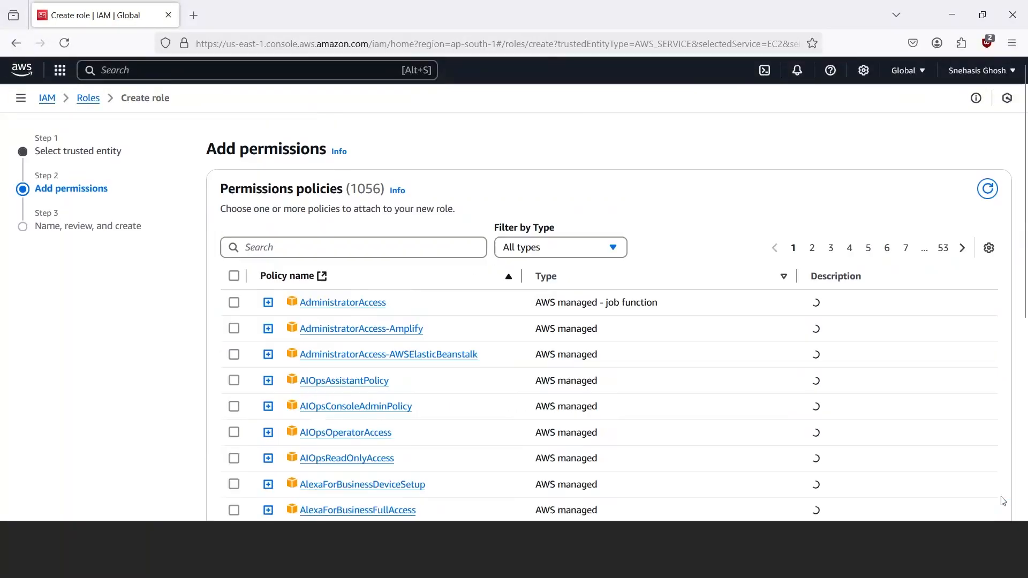
# Search the permissions policies for ssmM, review the AmazonSSMManagedInstanceCore policy's JSON, and select that policy for the new role
pyautogui.click(380, 246)
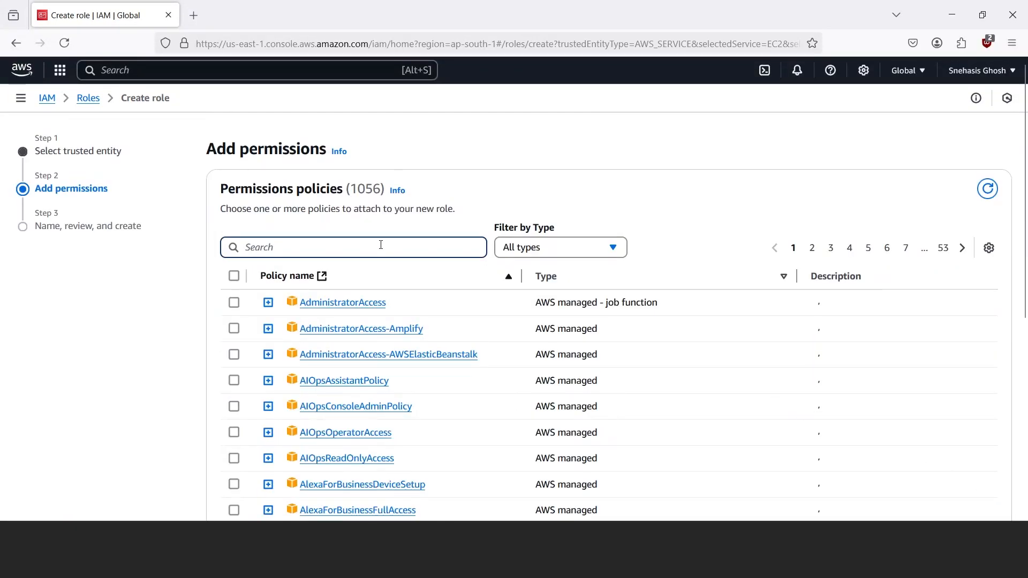
pyautogui.write('ssmM')
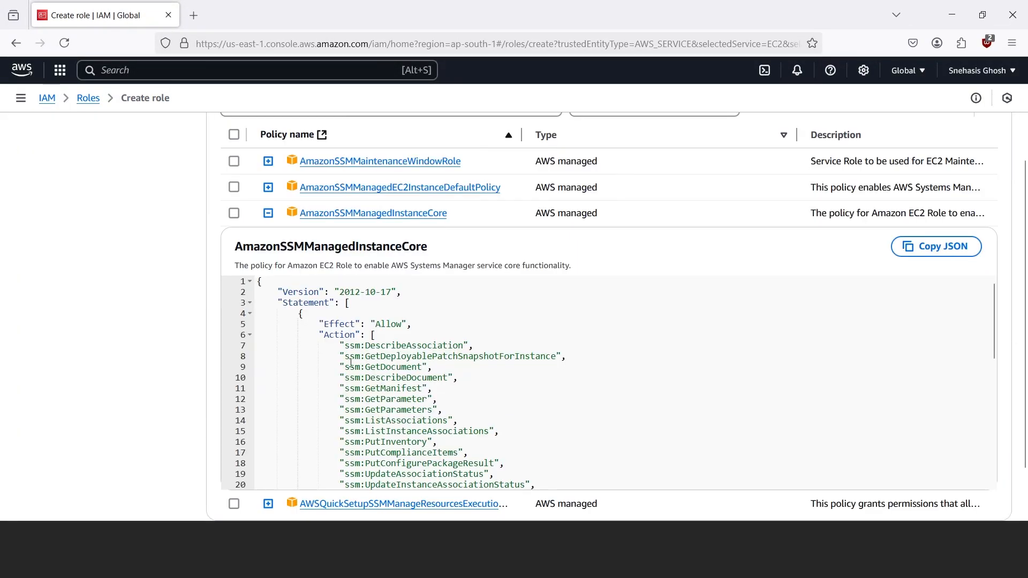
pyautogui.scroll(-2, 520, 418)
pyautogui.scroll(-8, 583, 418)
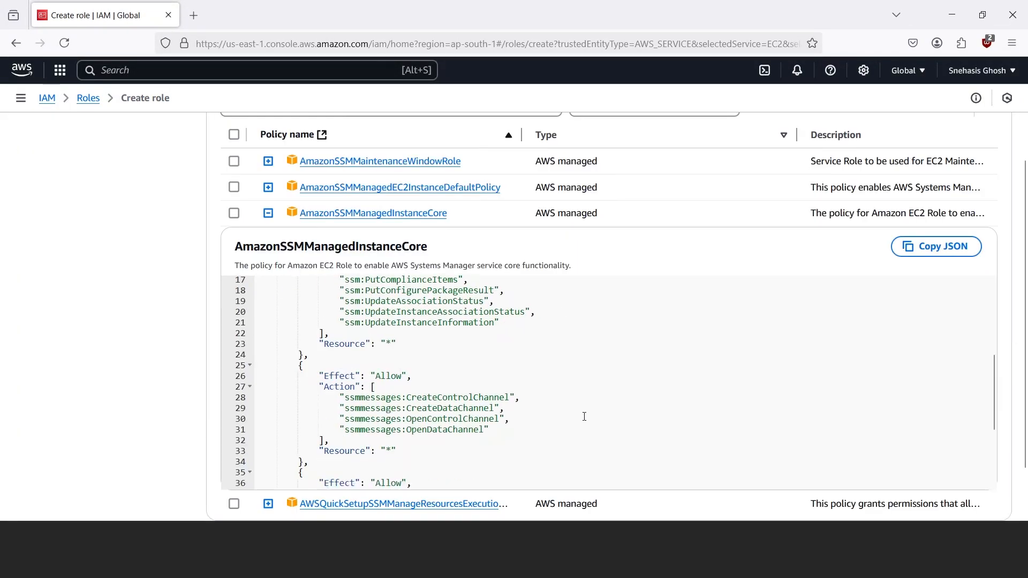
pyautogui.scroll(-2, 583, 385)
pyautogui.scroll(10, 588, 362)
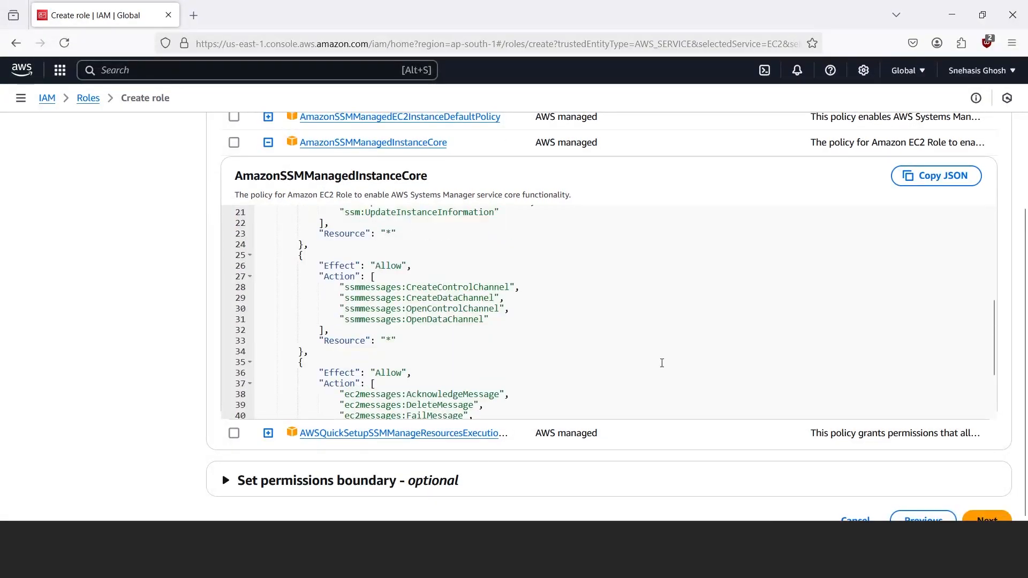
pyautogui.scroll(4, 403, 266)
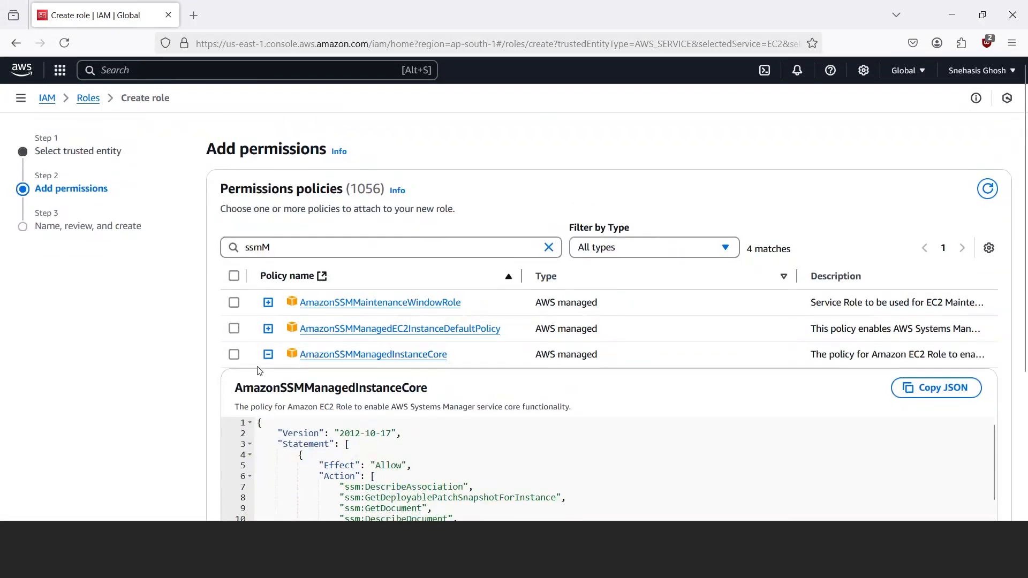
pyautogui.click(233, 355)
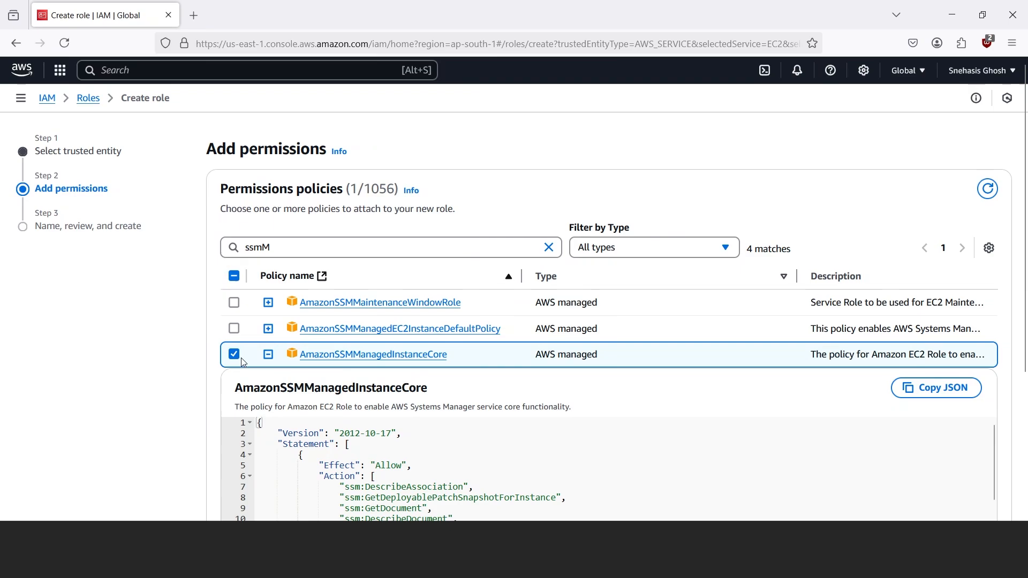
pyautogui.scroll(-5, 234, 359)
pyautogui.click(987, 488)
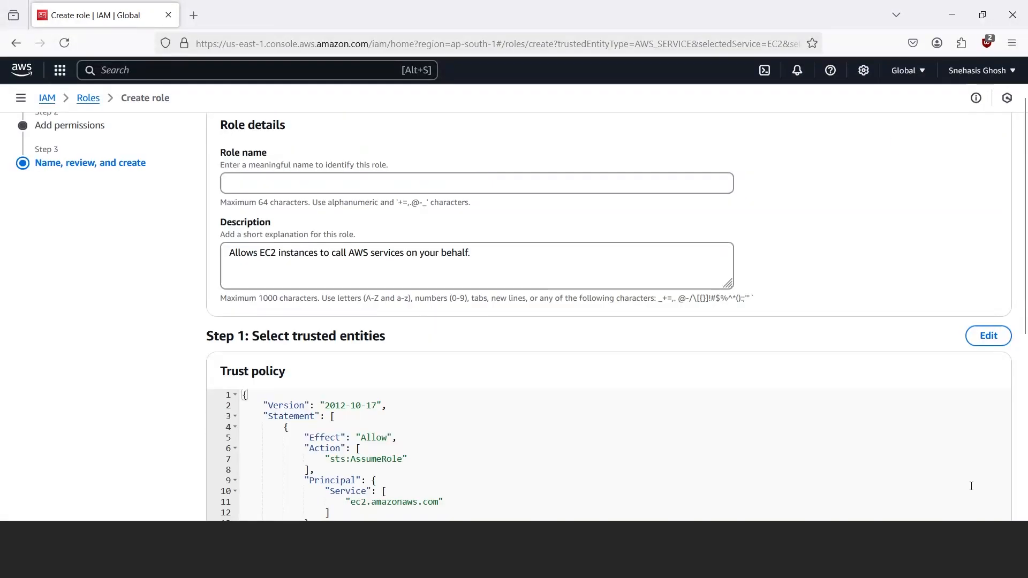
# Name the role ssm-access-for-ec2 and create it with its default description
pyautogui.click(385, 183)
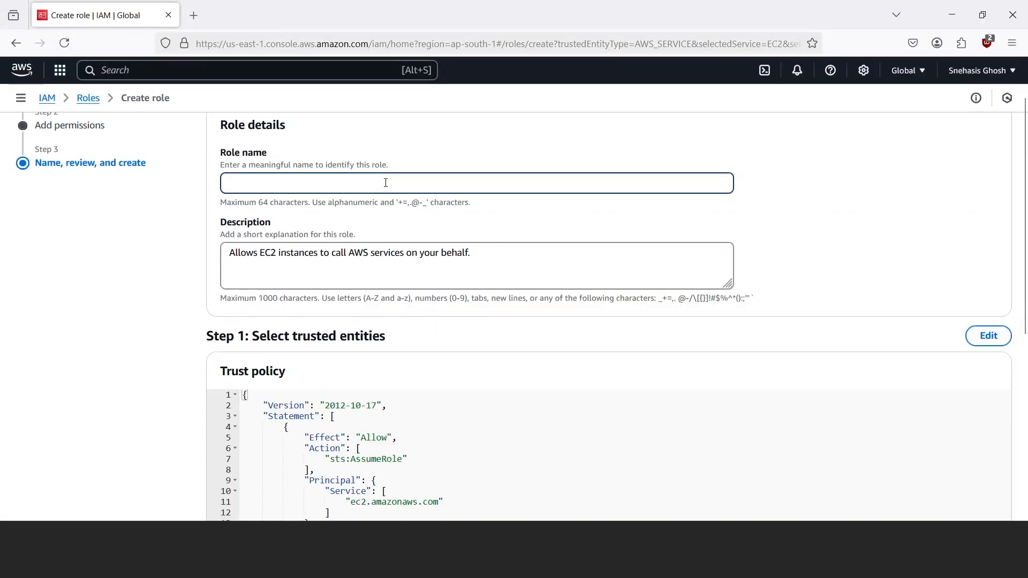
pyautogui.write('ssm-access-for-ec2')
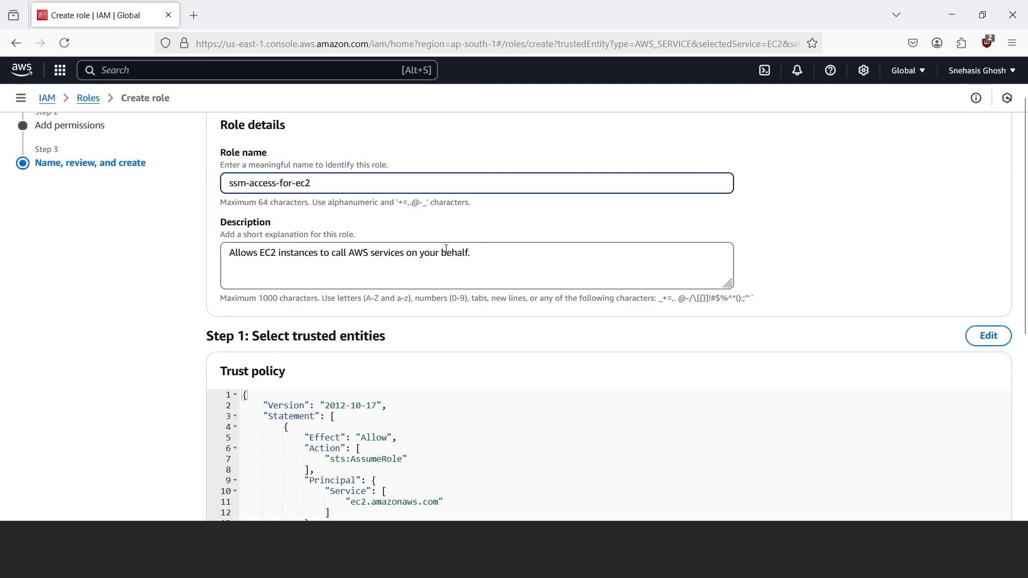
pyautogui.scroll(-8, 715, 316)
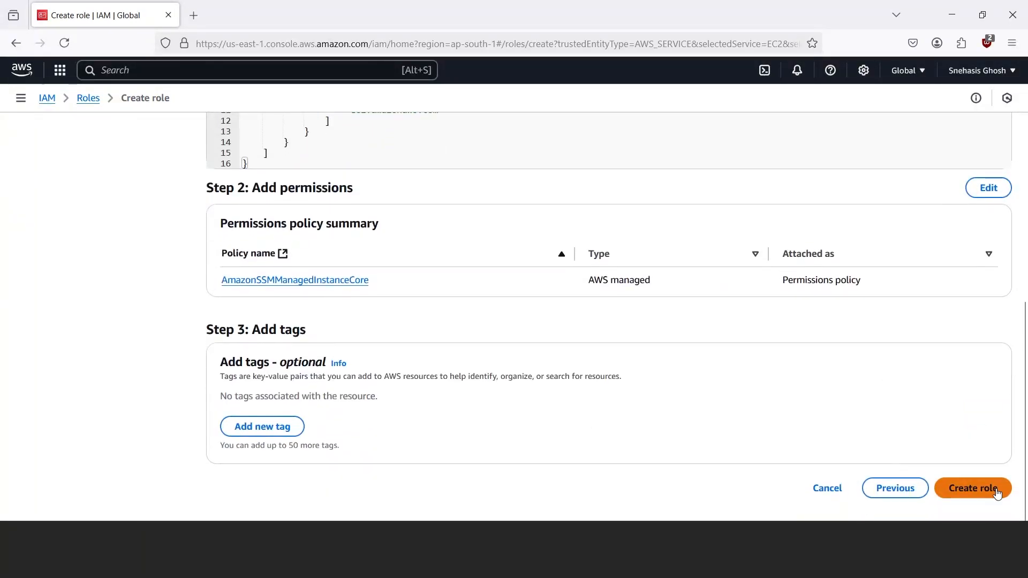
pyautogui.click(996, 494)
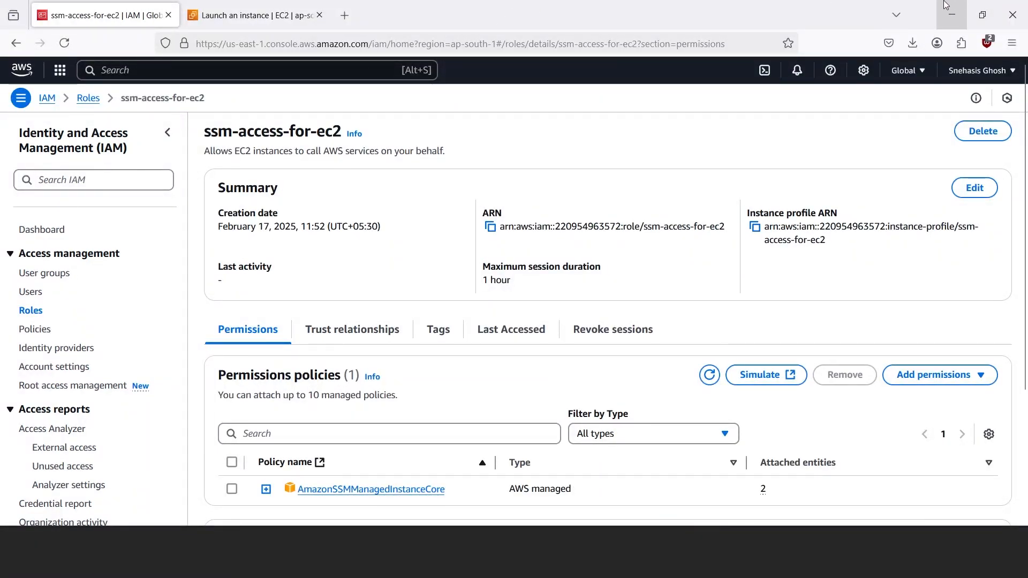
# Switch to the private window, view the running EC2 instances and open the form for launching an instance
pyautogui.click(952, 15)
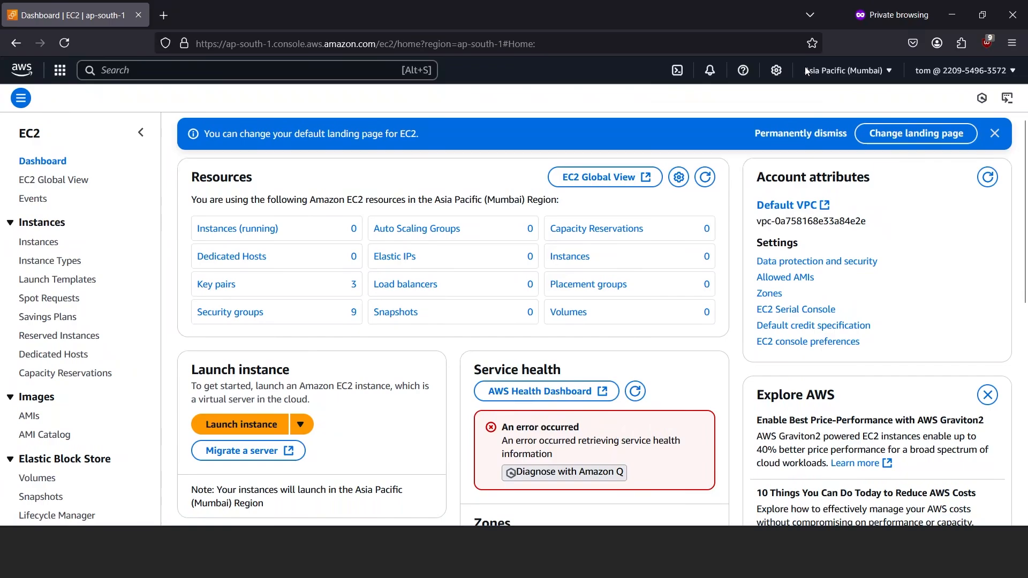
pyautogui.click(267, 229)
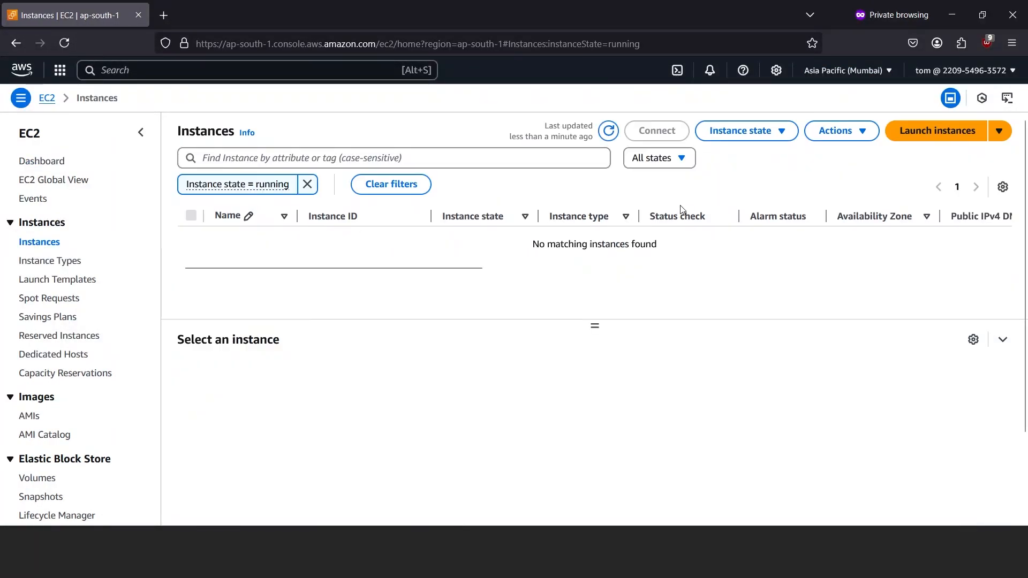
pyautogui.click(932, 139)
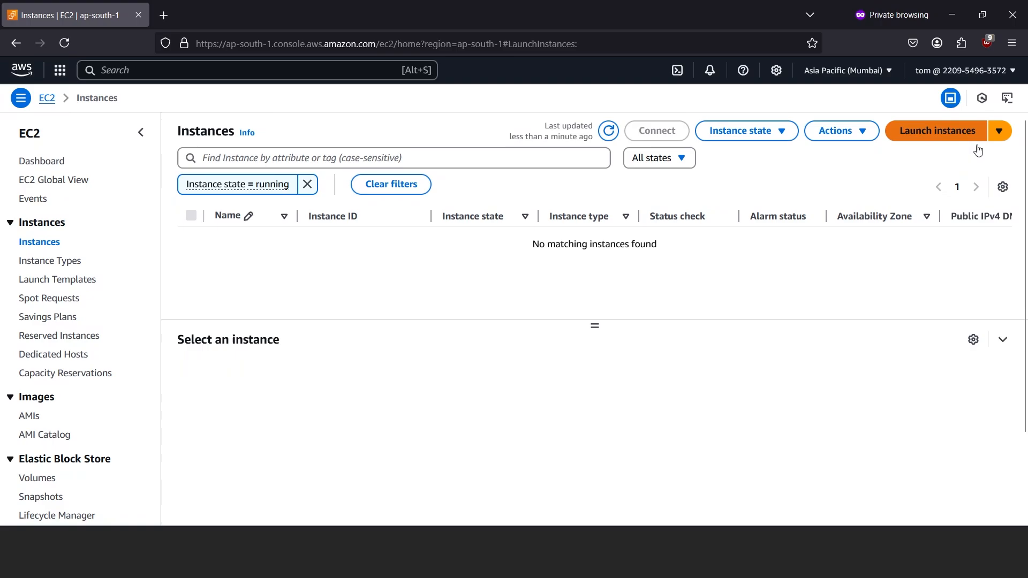
# Keep the default Amazon Linux 2023 image and t2.micro type, and select mypair as the instance's key pair
pyautogui.scroll(-5, 430, 421)
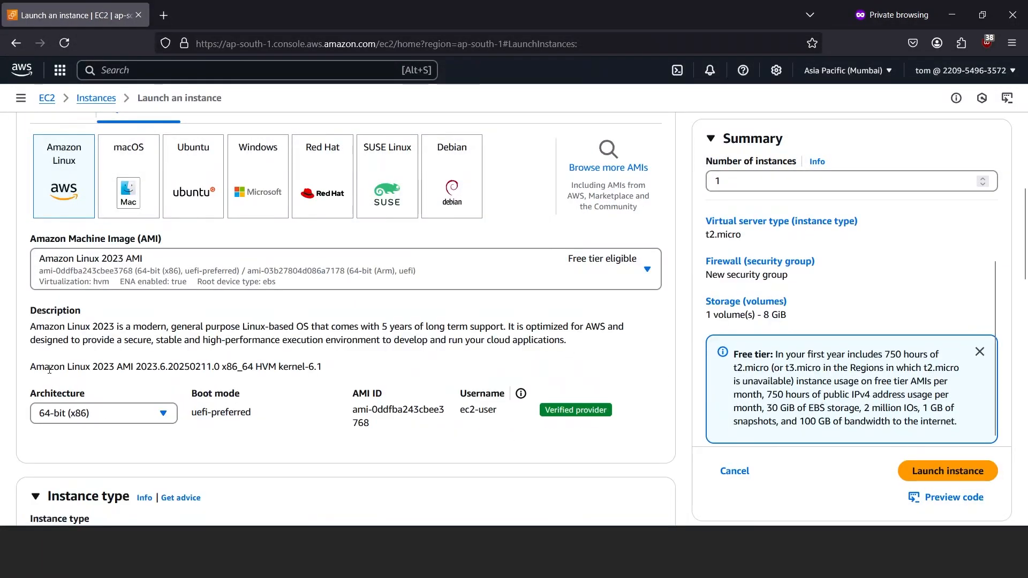
pyautogui.scroll(-3, 136, 370)
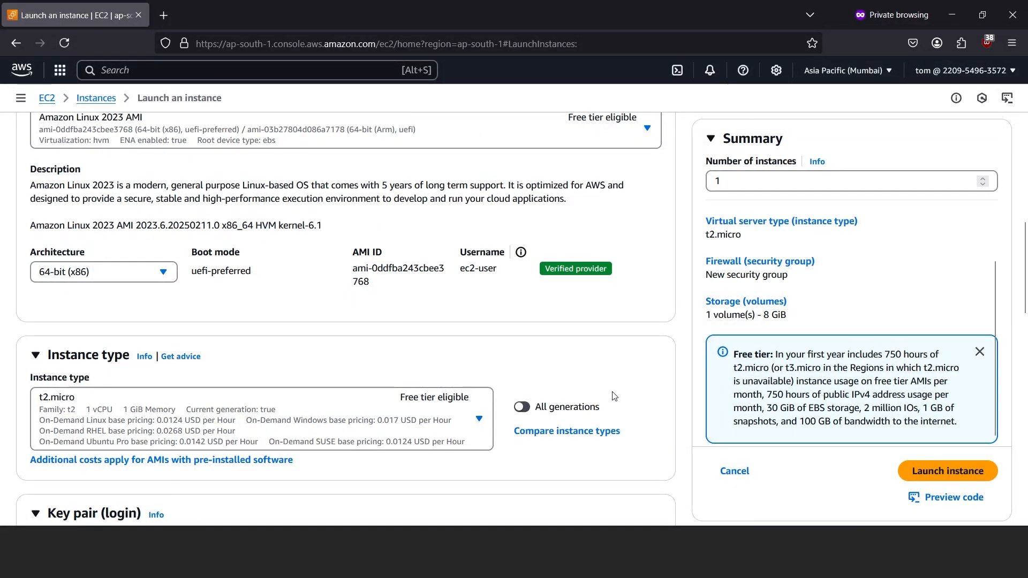
pyautogui.scroll(-3, 399, 352)
pyautogui.click(264, 442)
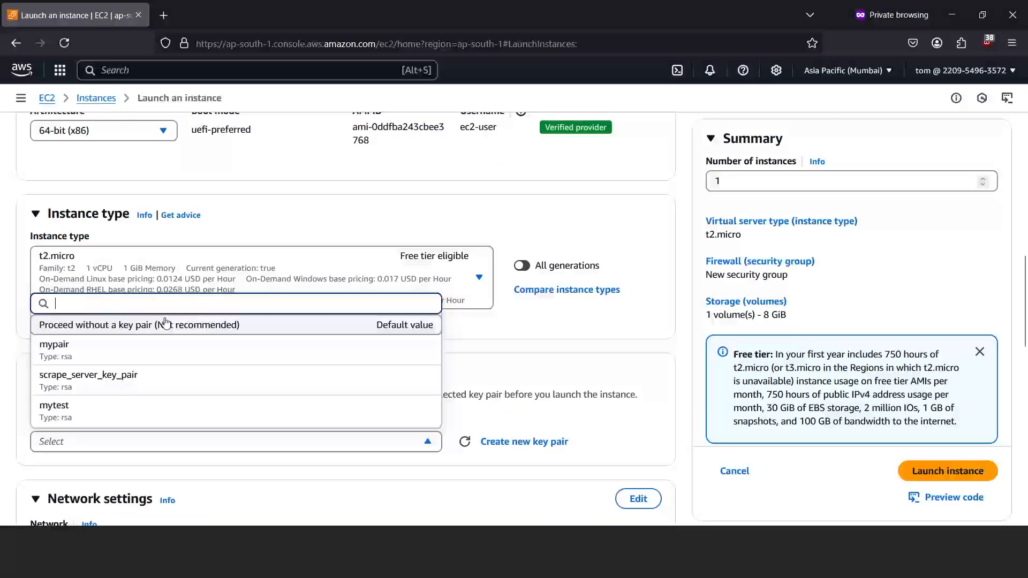
pyautogui.click(152, 351)
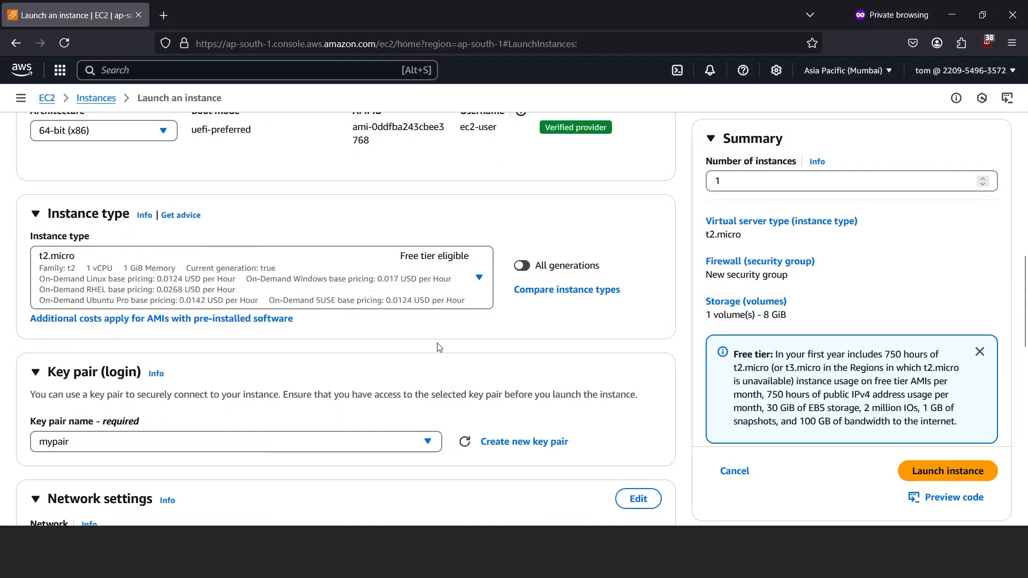
# Assign the existing security group launch-wizard-1 to the instance and open the IAM instance profile choices in the advanced details
pyautogui.scroll(-7, 390, 340)
pyautogui.scroll(2, 389, 340)
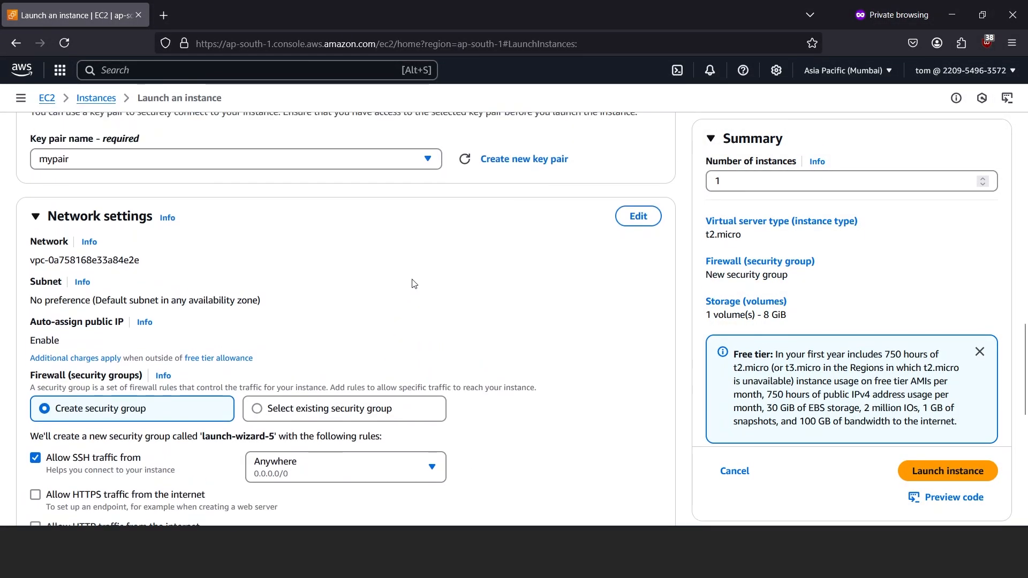
pyautogui.click(364, 417)
pyautogui.scroll(-2, 455, 355)
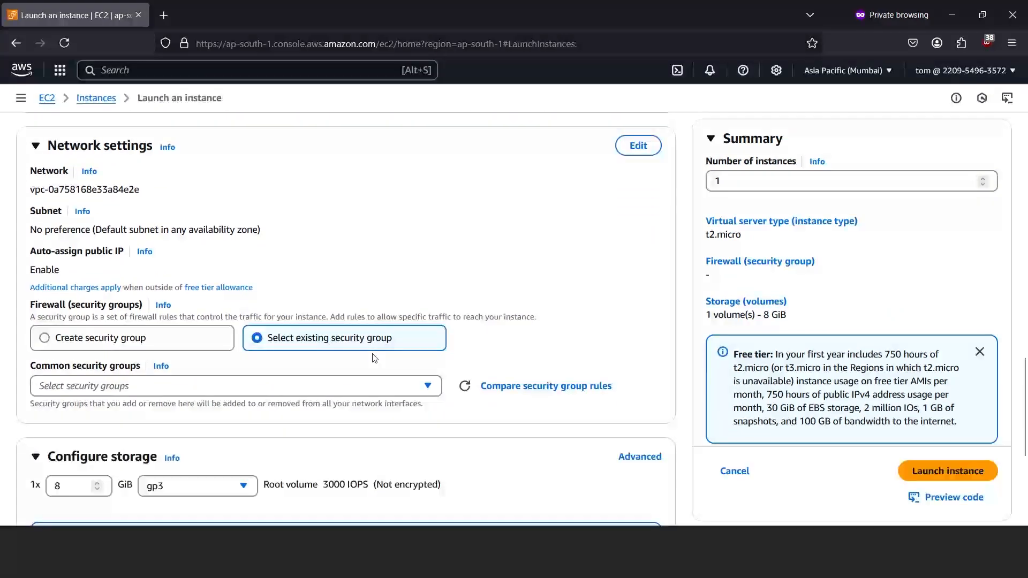
pyautogui.click(348, 386)
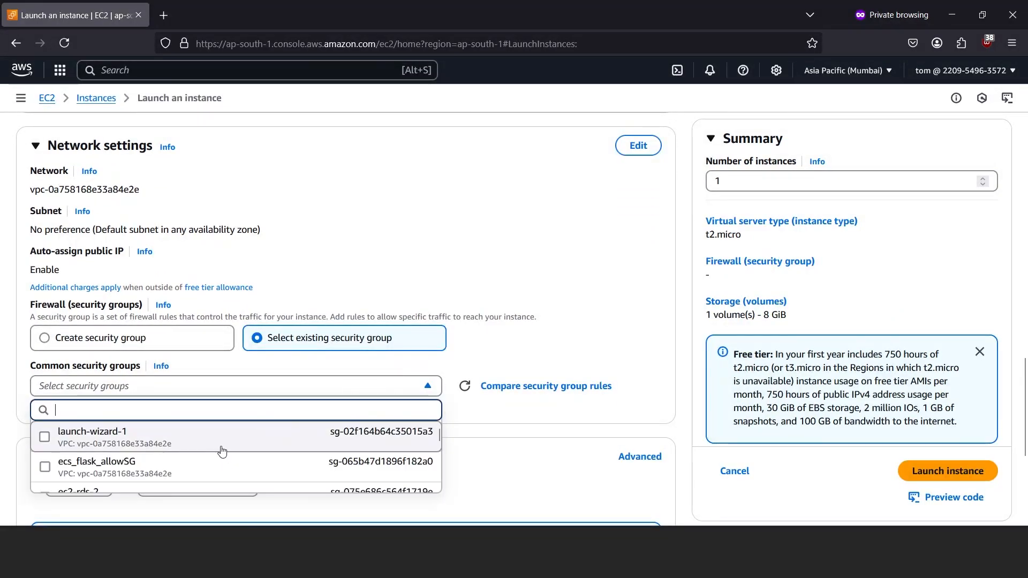
pyautogui.click(223, 451)
pyautogui.scroll(-8, 509, 404)
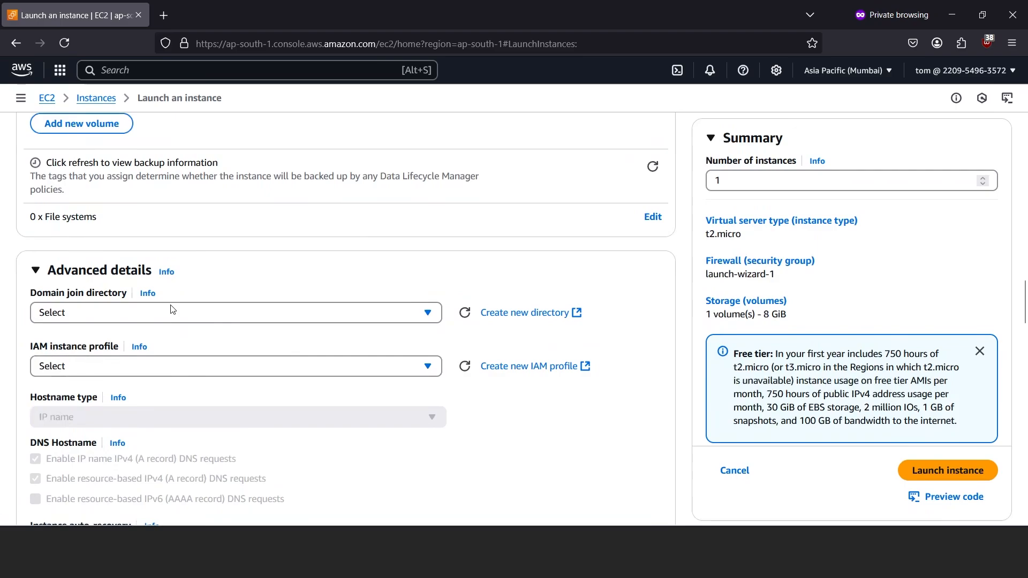
pyautogui.click(137, 372)
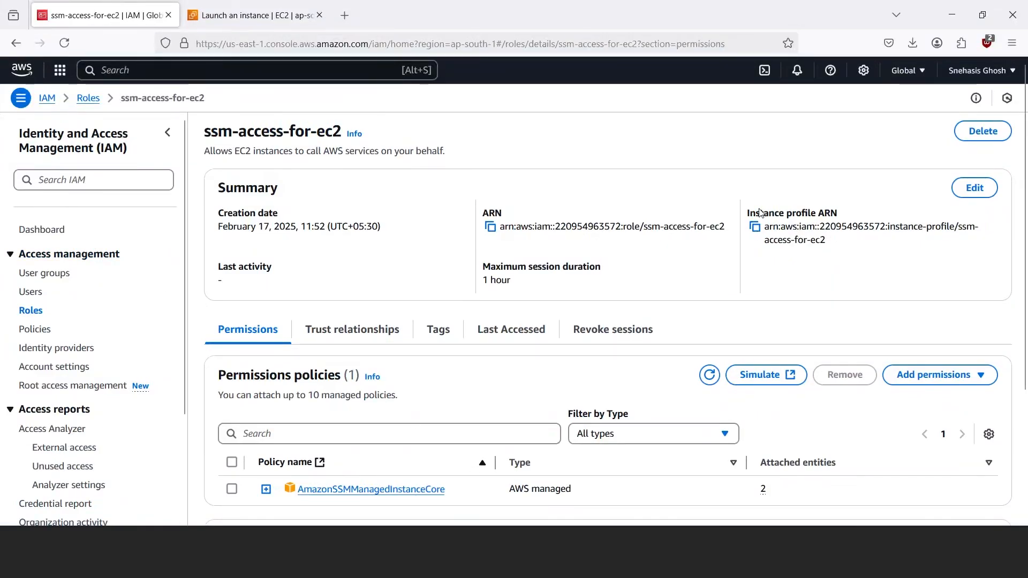
# Return to the administrator window, open the IAM user's details and review the attached policies and the options for adding permissions
pyautogui.click(36, 292)
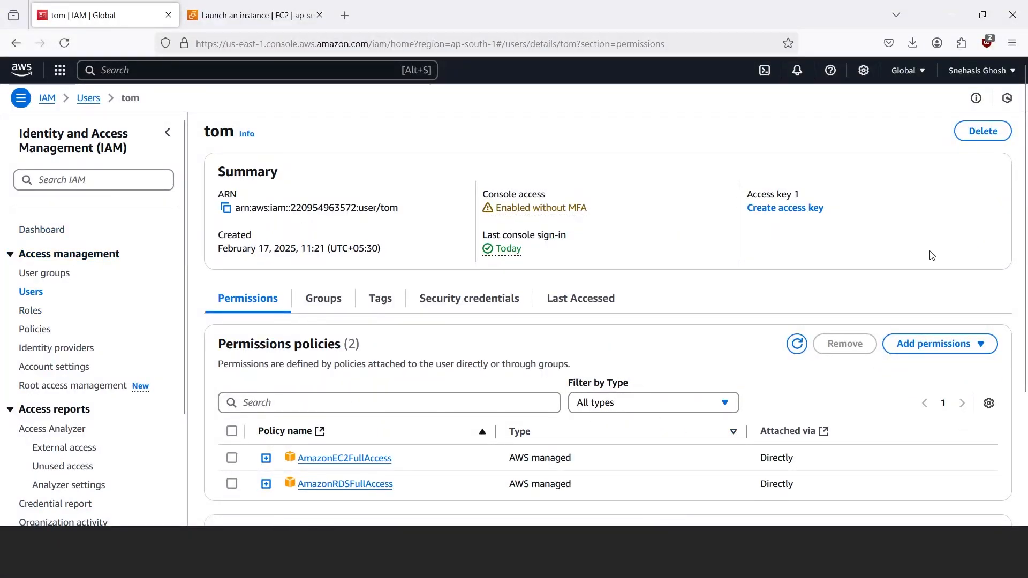
pyautogui.scroll(-2, 642, 358)
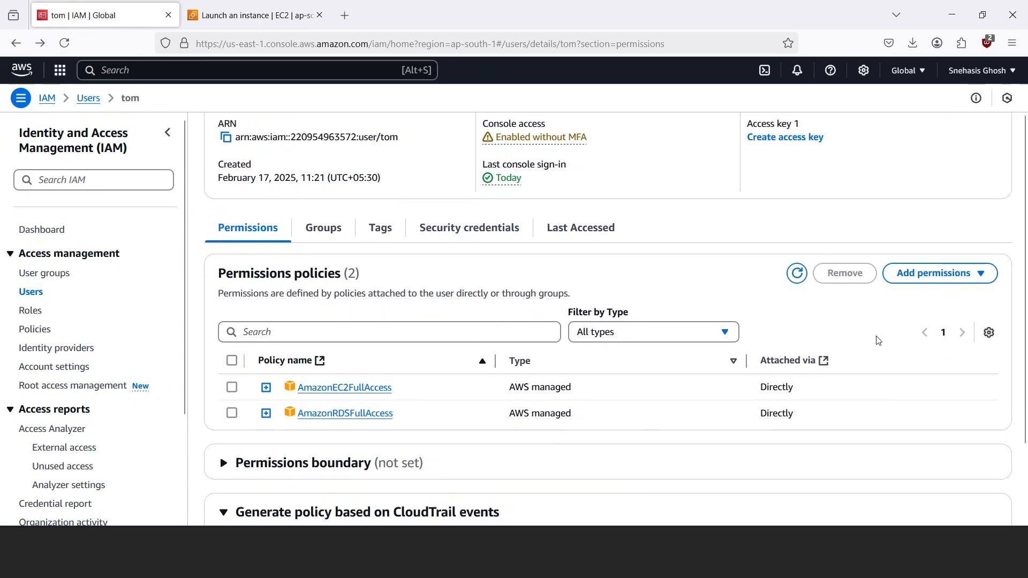
pyautogui.scroll(2, 684, 389)
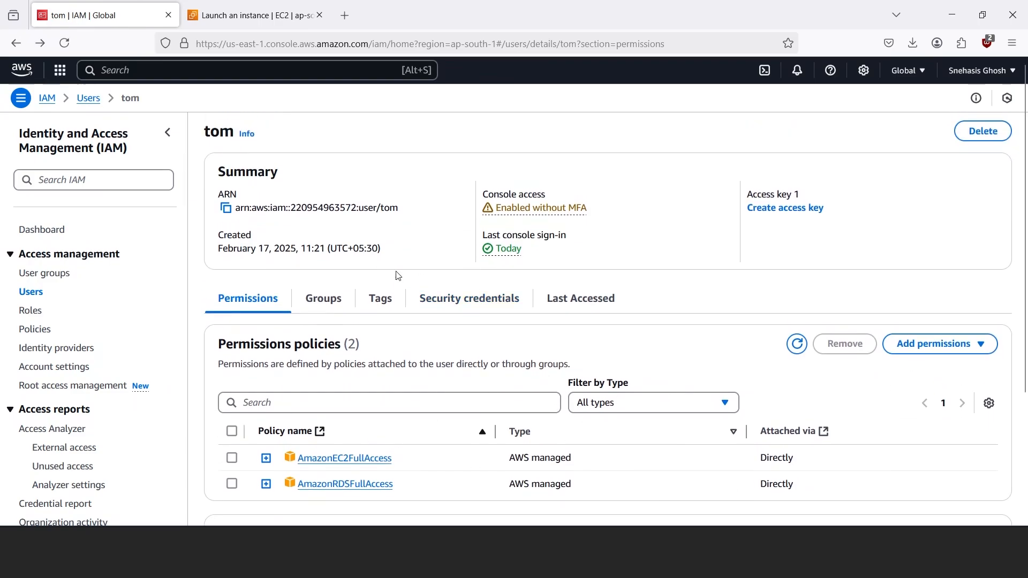
pyautogui.click(937, 348)
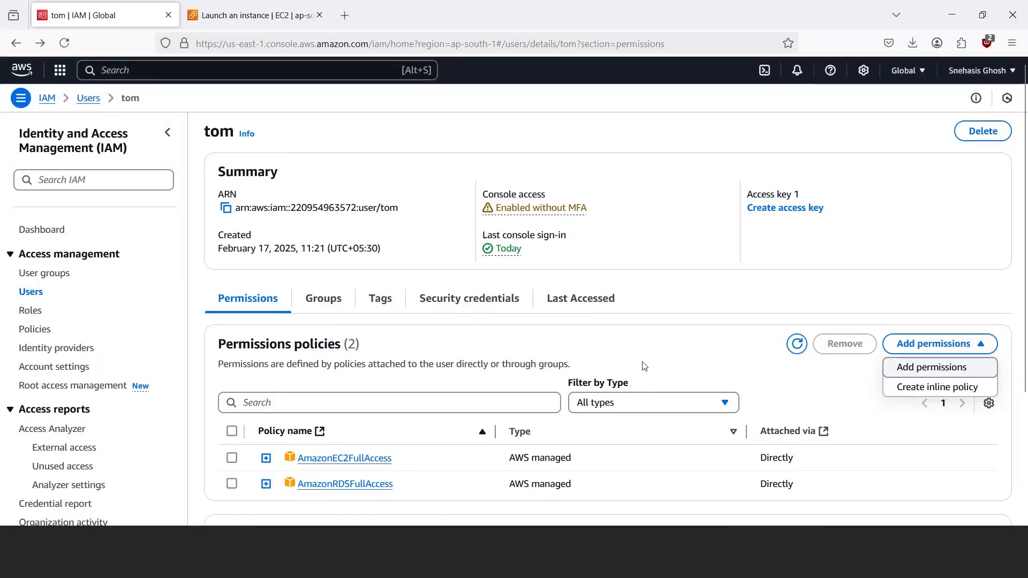
pyautogui.click(672, 363)
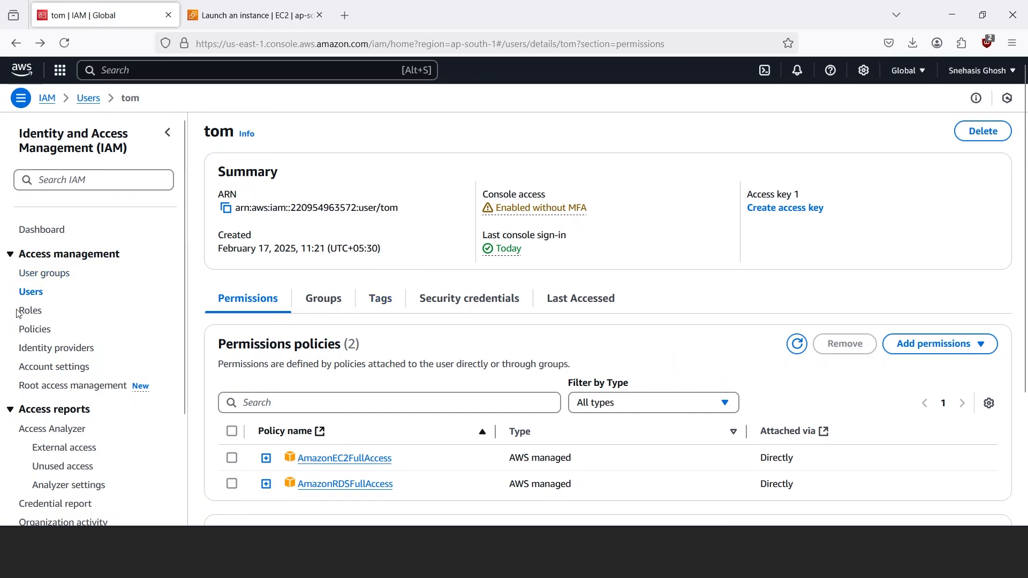
# Start creating a new IAM policy in the visual editor and choose IAM as its service
pyautogui.click(42, 329)
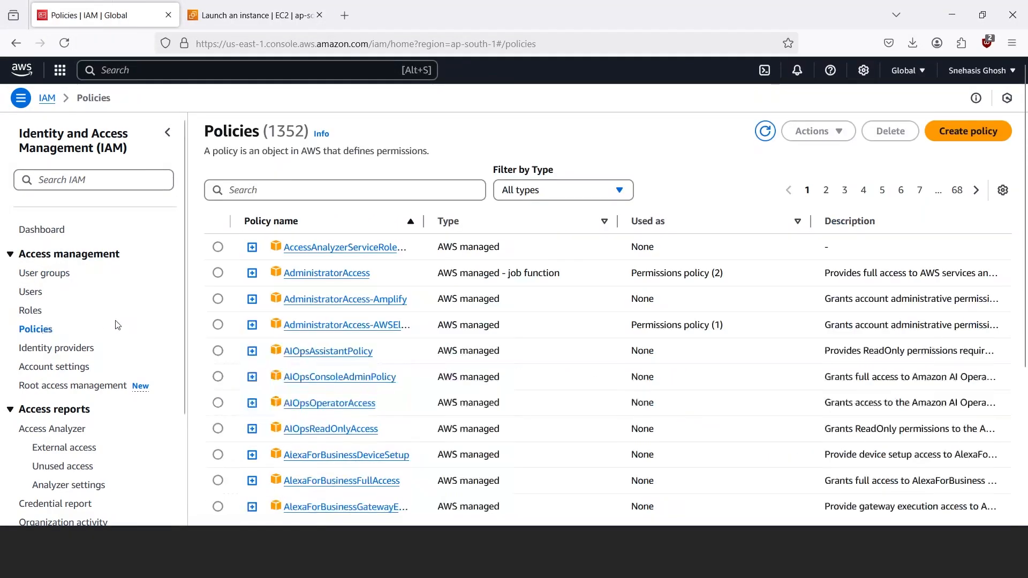
pyautogui.click(968, 131)
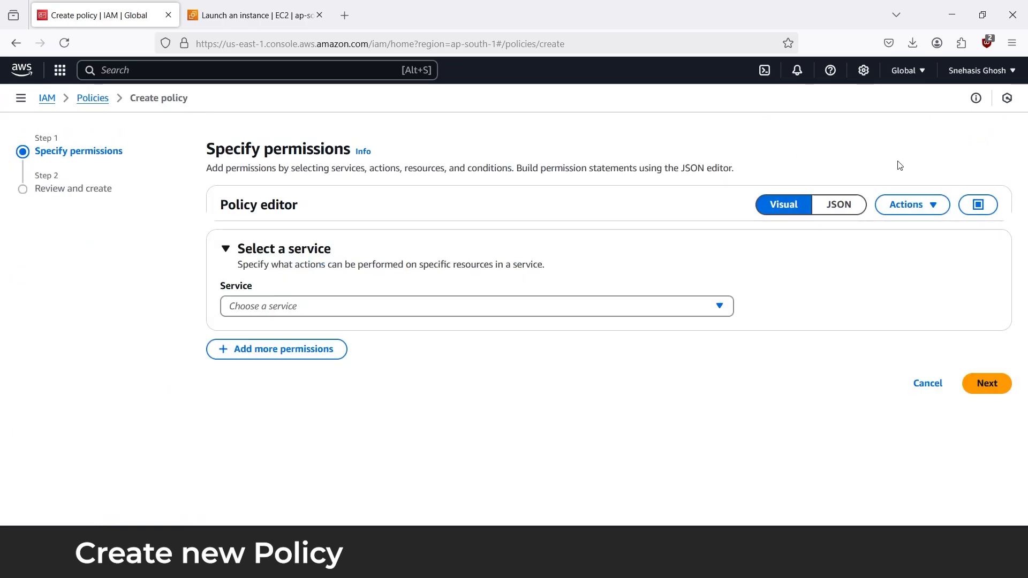
pyautogui.click(484, 304)
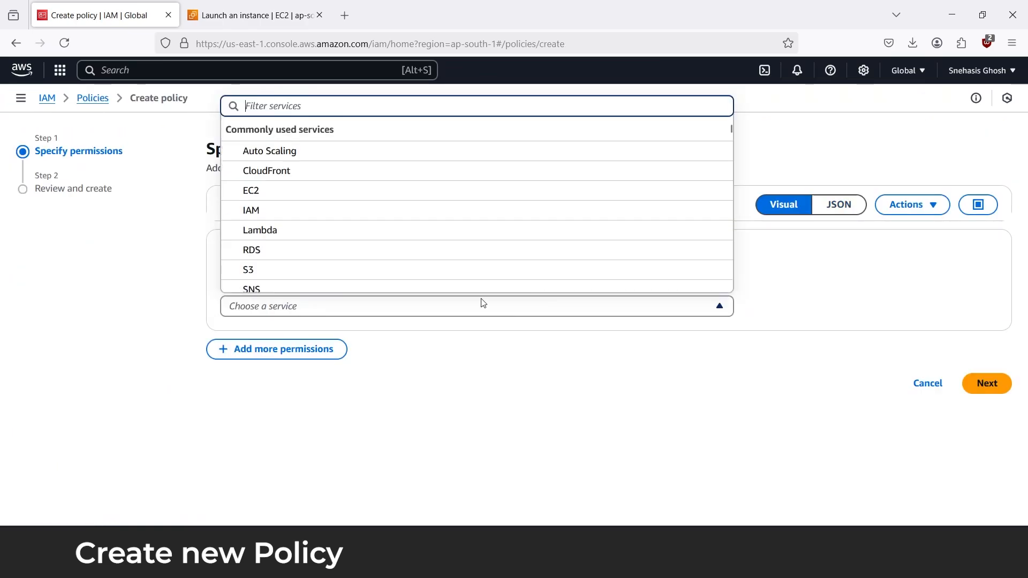
pyautogui.click(294, 212)
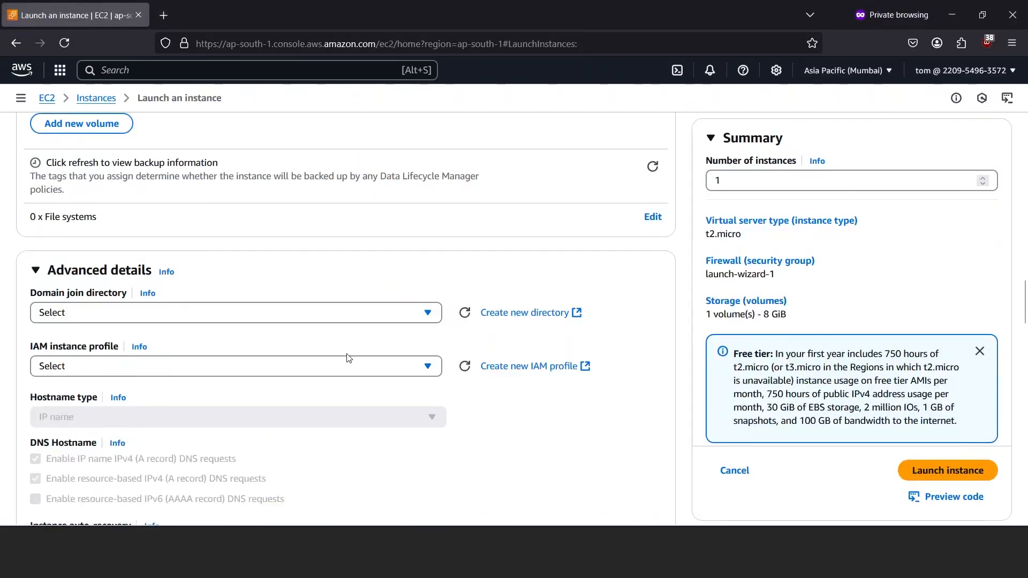
# Check the IAM instance profile field in the private window, and allow the ListInstanceProfiles action in the new policy, filtering actions by ListIn
pyautogui.click(206, 367)
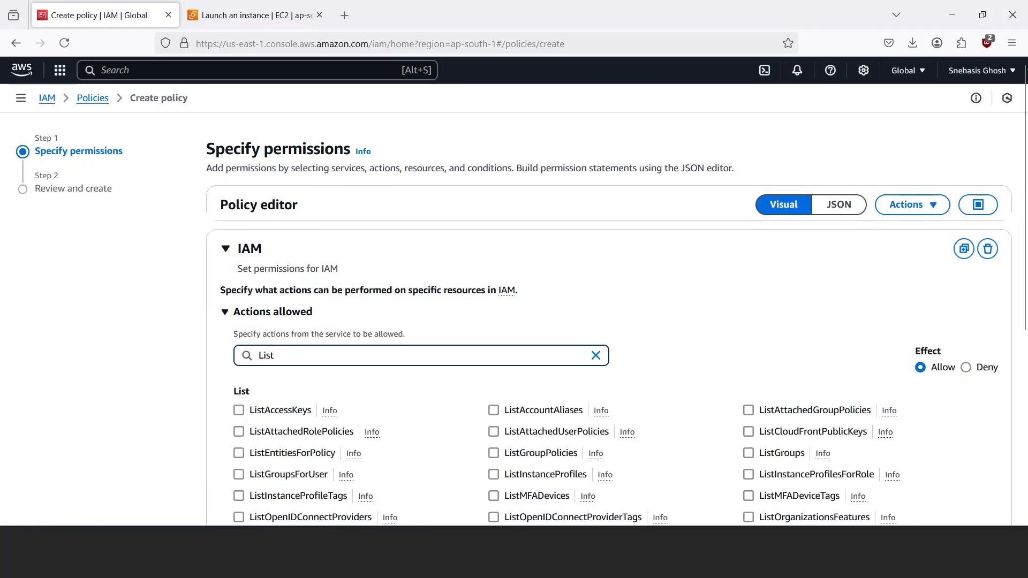
pyautogui.write('In')
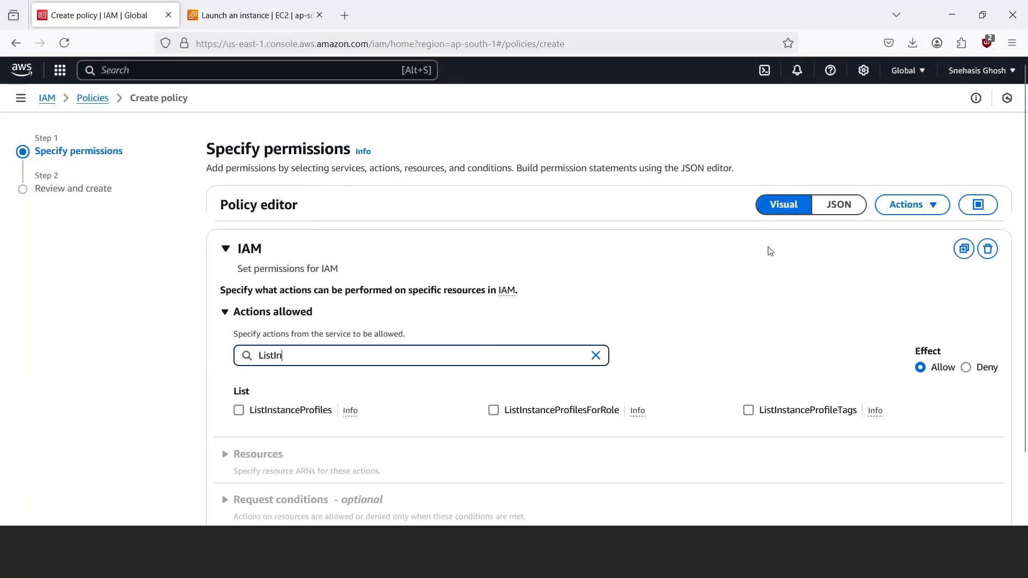
pyautogui.click(239, 411)
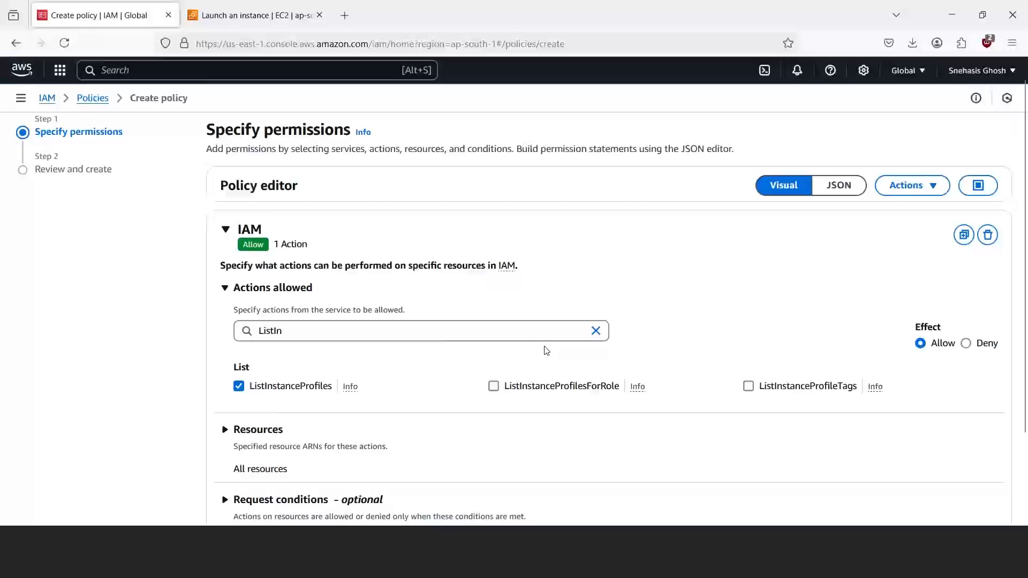
# Accept the policy's permissions, name it tom-iam-extras and create the policy
pyautogui.scroll(-3, 547, 349)
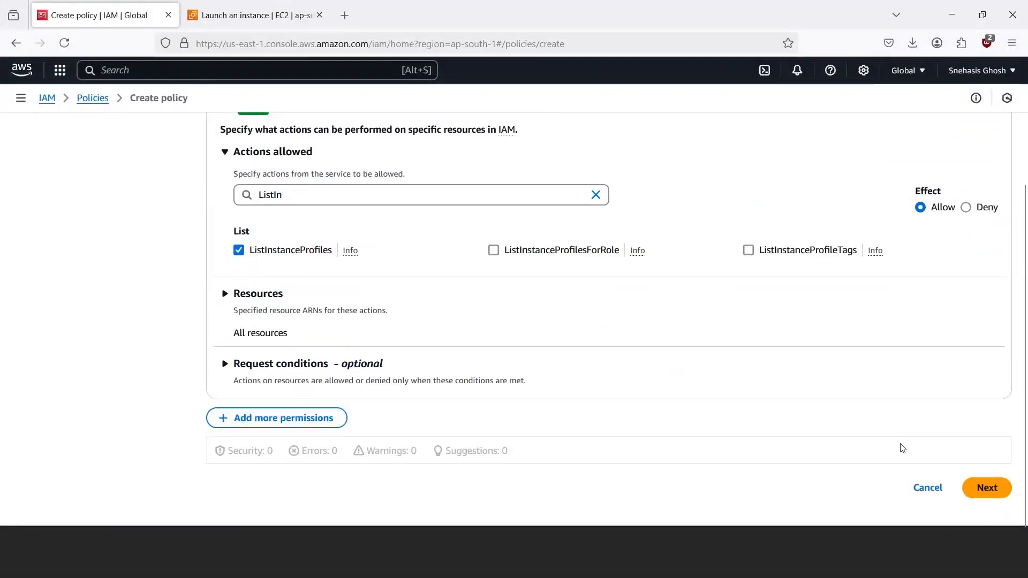
pyautogui.click(987, 488)
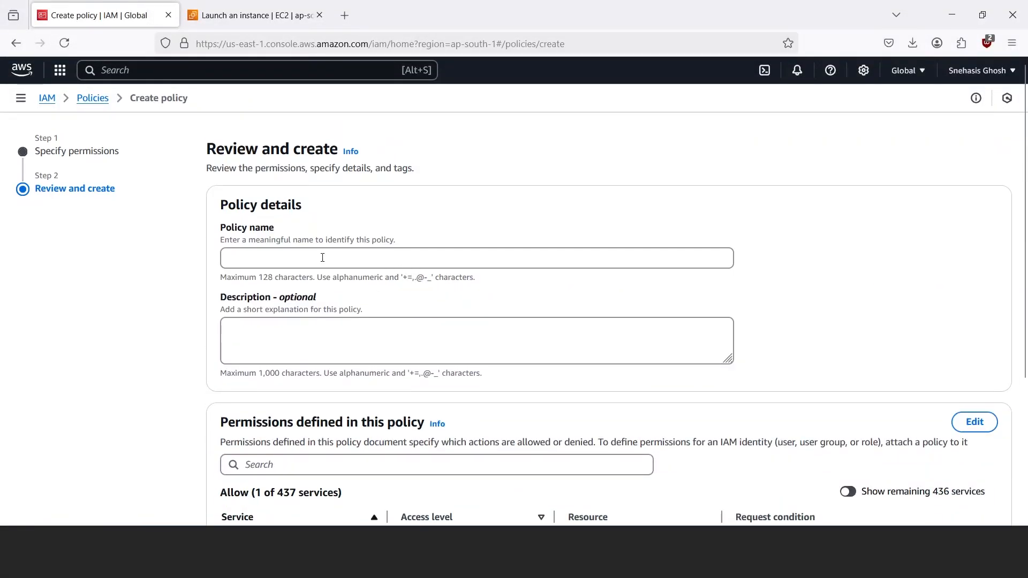
pyautogui.click(323, 258)
pyautogui.write('tom-iam-extra')
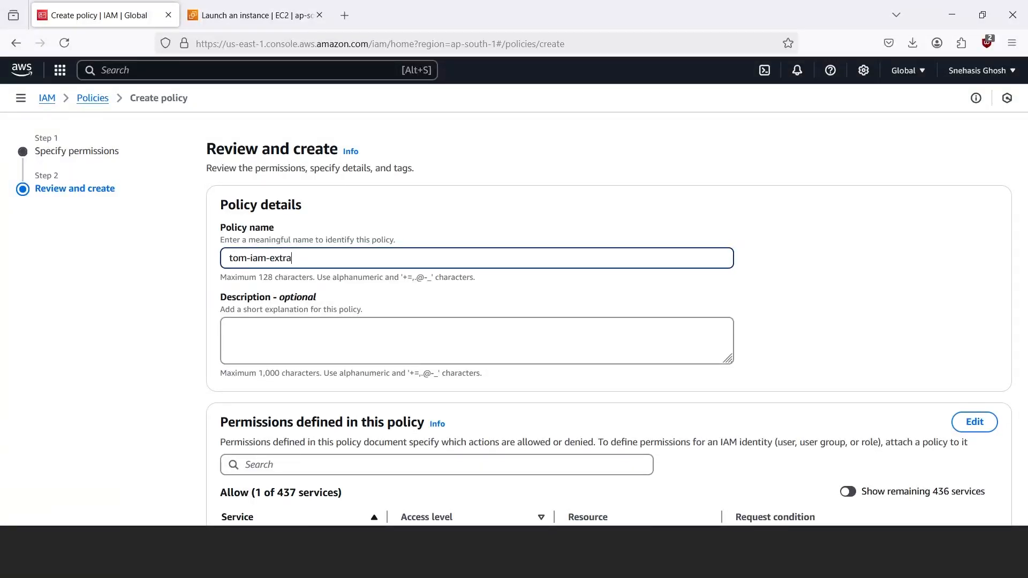
pyautogui.write('s')
pyautogui.scroll(-5, 971, 482)
pyautogui.click(976, 488)
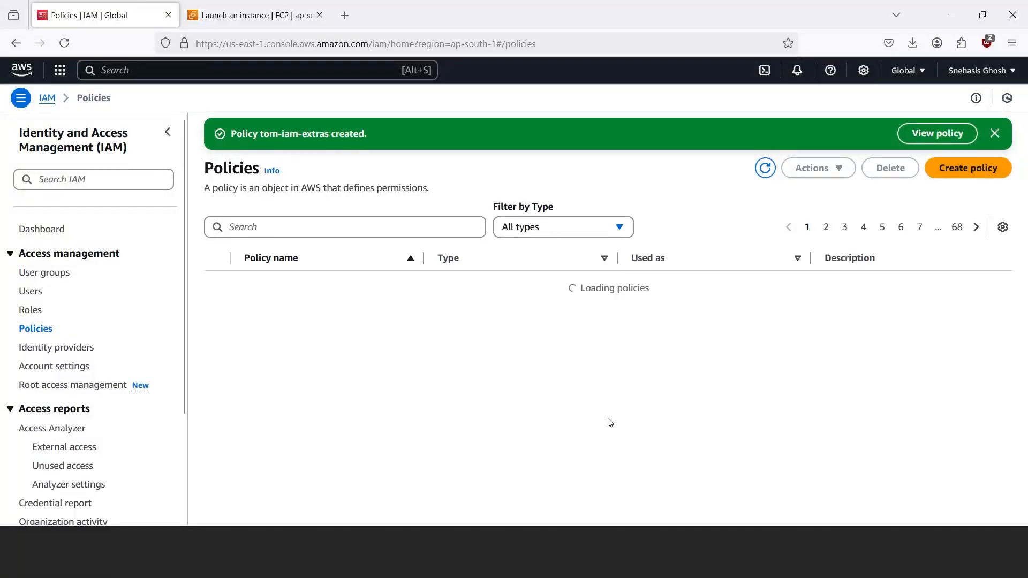
# Open the test IAM user's details and start adding permissions with the option to attach policies directly
pyautogui.click(37, 293)
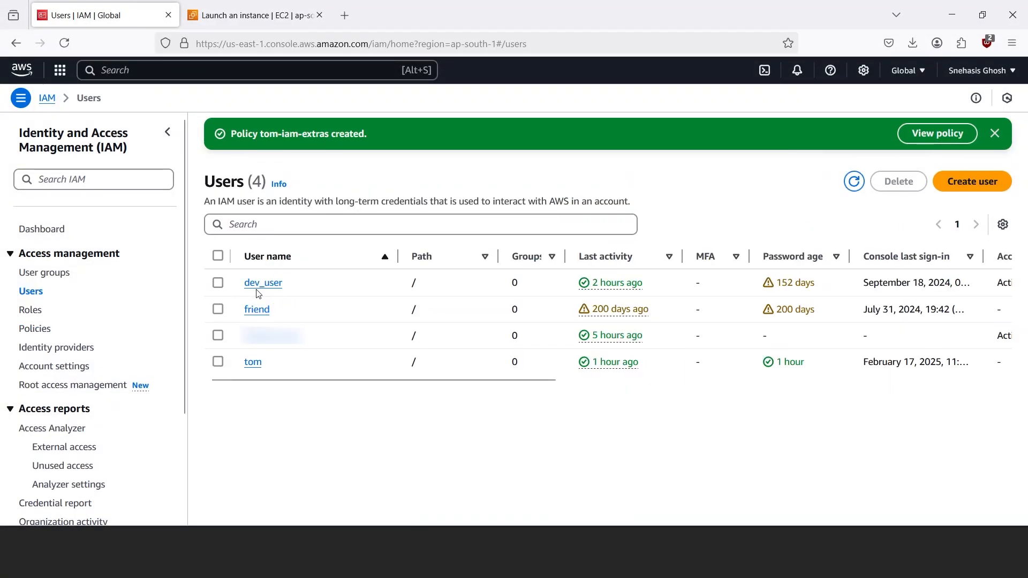
pyautogui.click(252, 364)
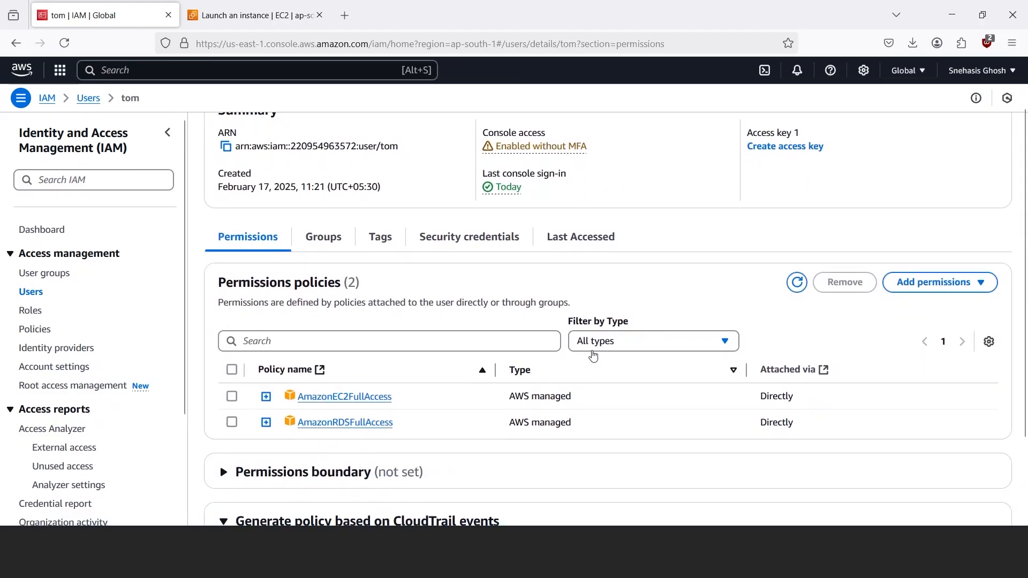
pyautogui.click(944, 286)
pyautogui.click(931, 306)
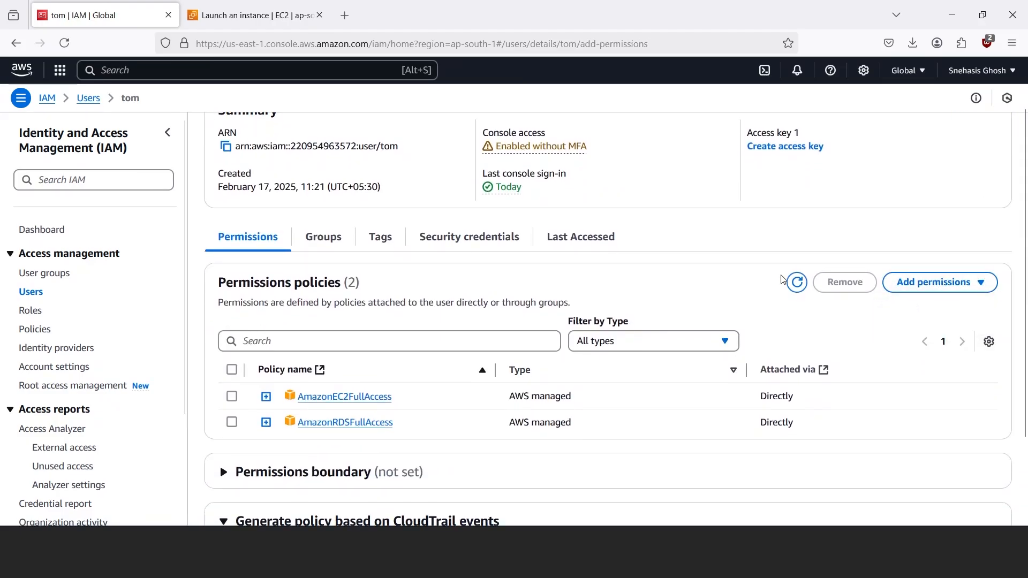
pyautogui.click(877, 248)
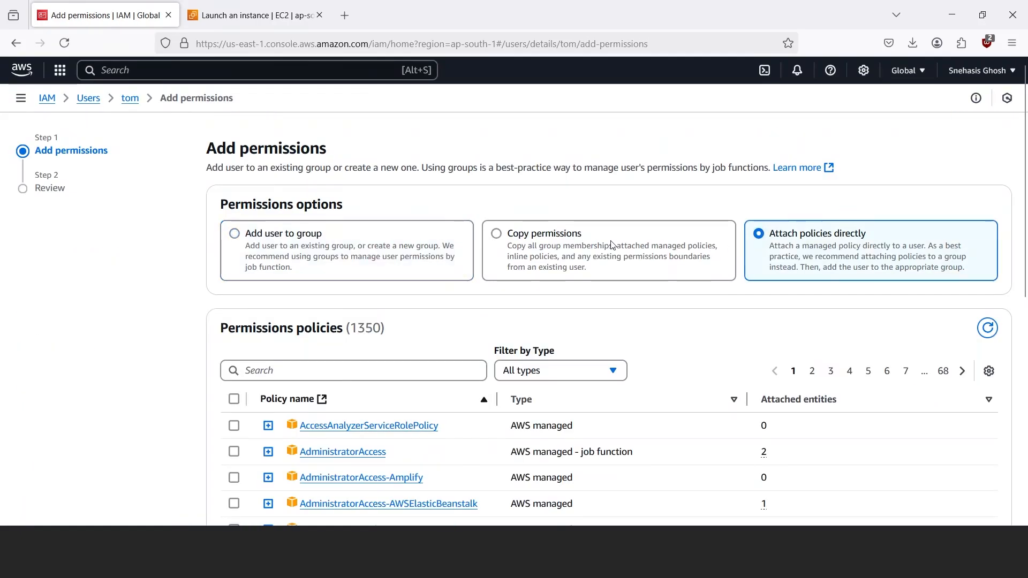
# Find the tom-iam-extras policy by filtering for tom-, check its JSON action and attach it to the user
pyautogui.click(413, 371)
pyautogui.write('tom-')
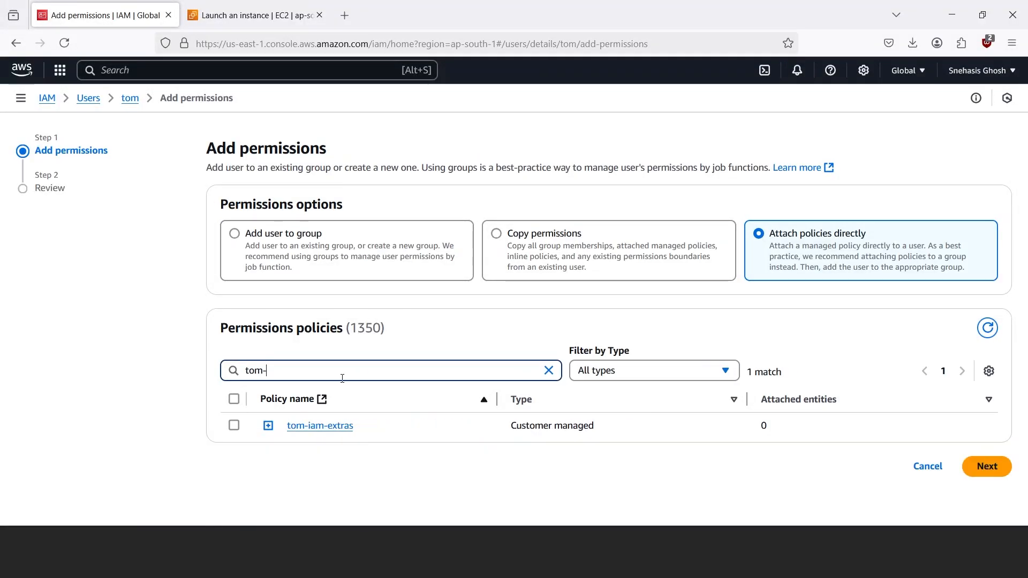
pyautogui.click(234, 426)
pyautogui.click(268, 426)
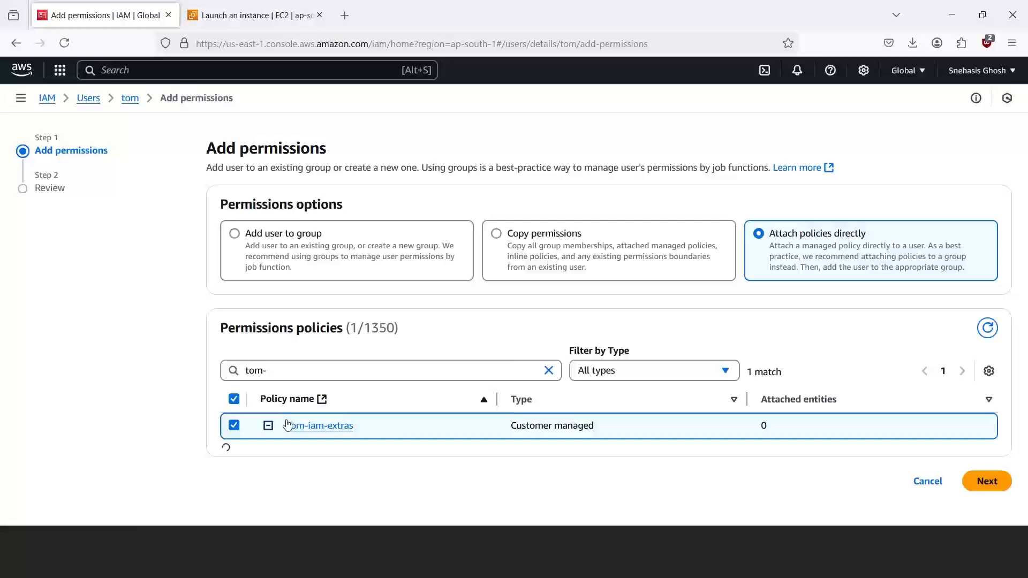
pyautogui.scroll(-3, 467, 373)
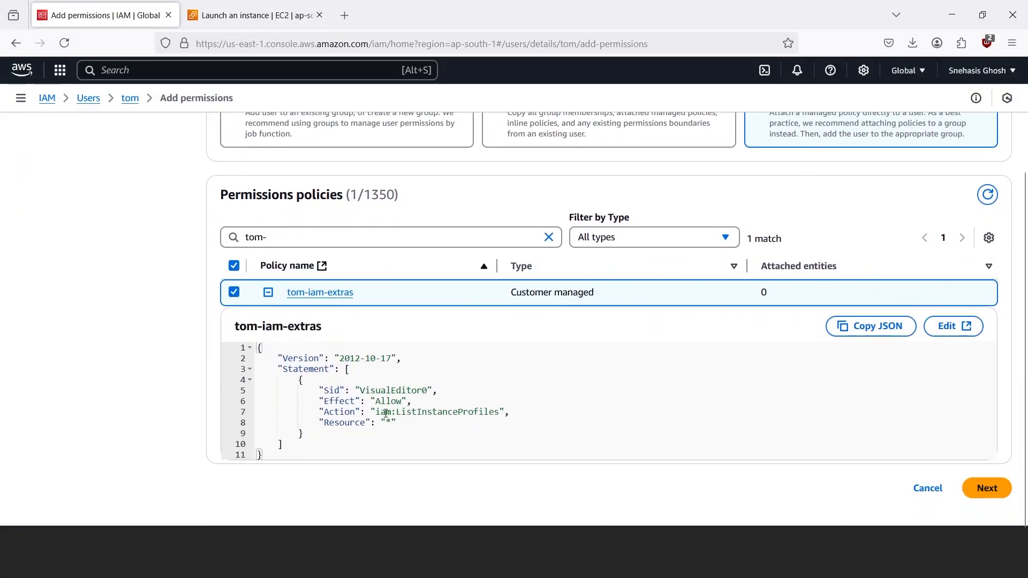
pyautogui.moveTo(387, 414); pyautogui.dragTo(490, 417)
pyautogui.click(986, 488)
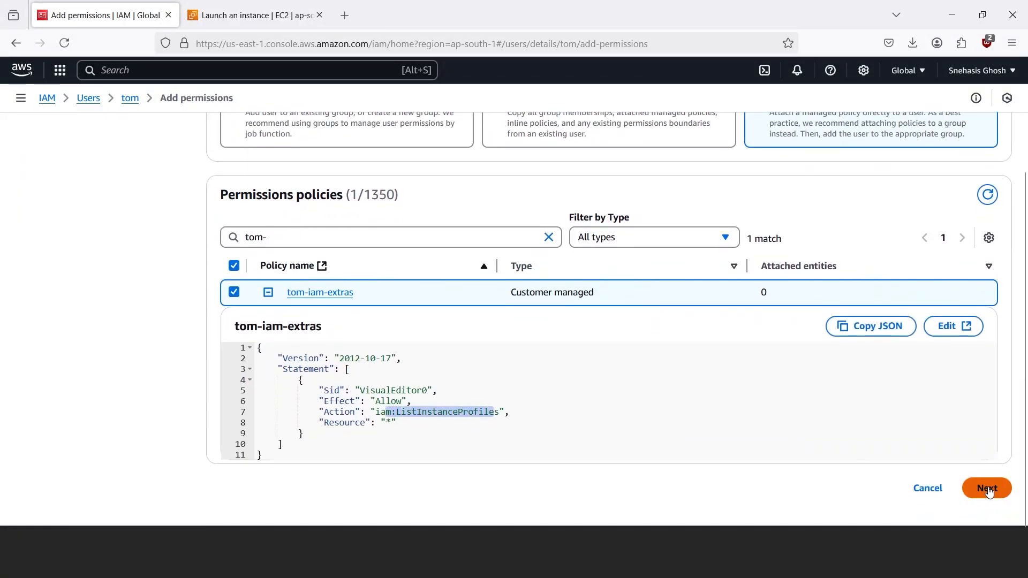
pyautogui.click(984, 393)
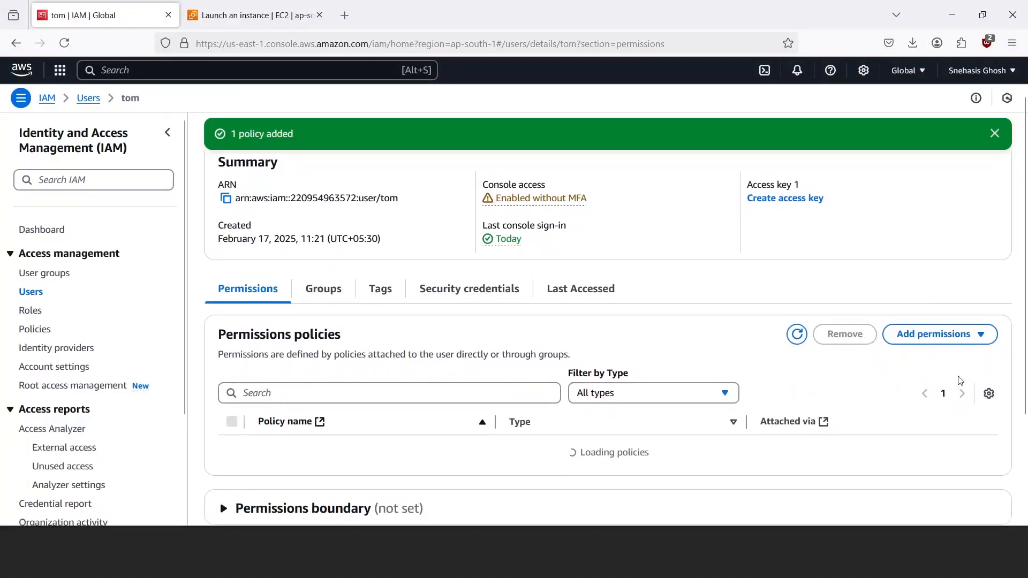
# Switch to the private window, reload the instance launch page and set the IAM instance profile to ssm-access-for-ec2
pyautogui.hotkey('alt', 'Tab')
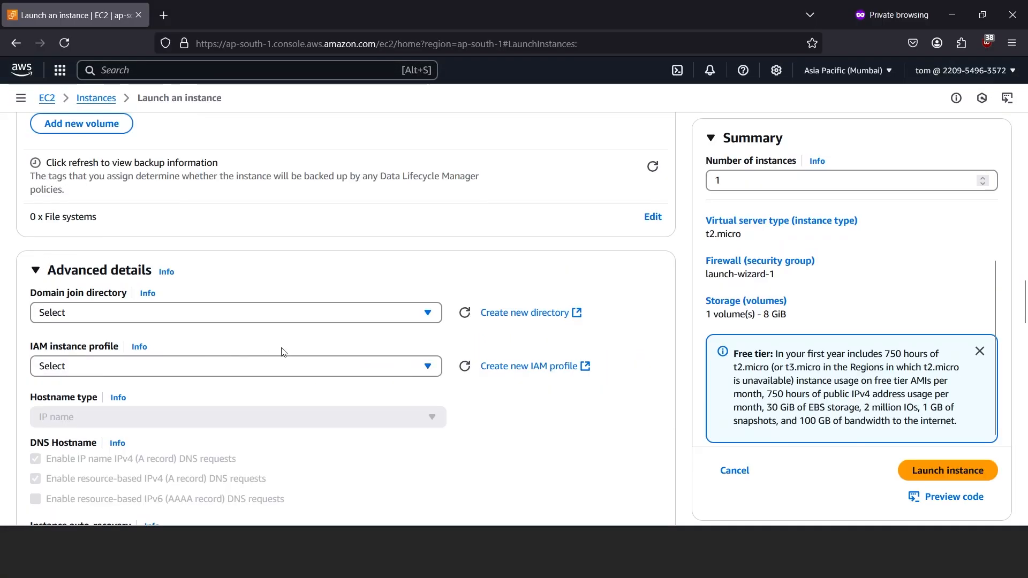
pyautogui.click(65, 43)
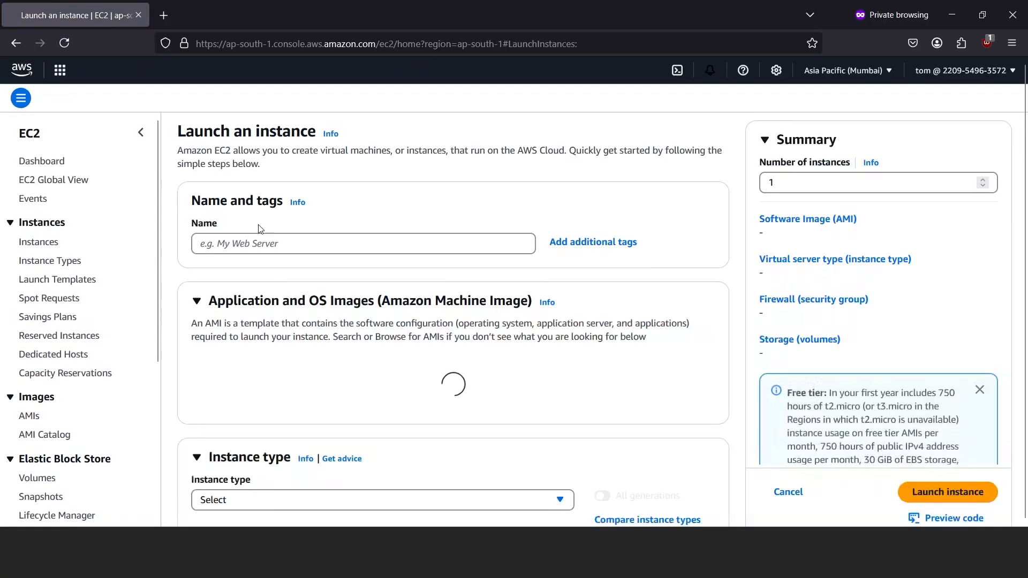
pyautogui.scroll(-15, 428, 349)
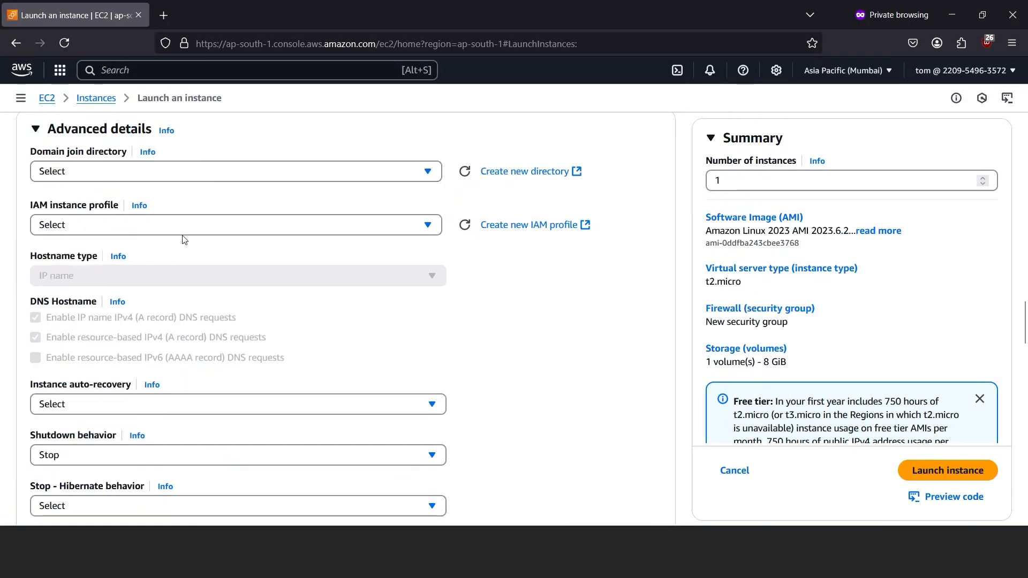
pyautogui.click(195, 225)
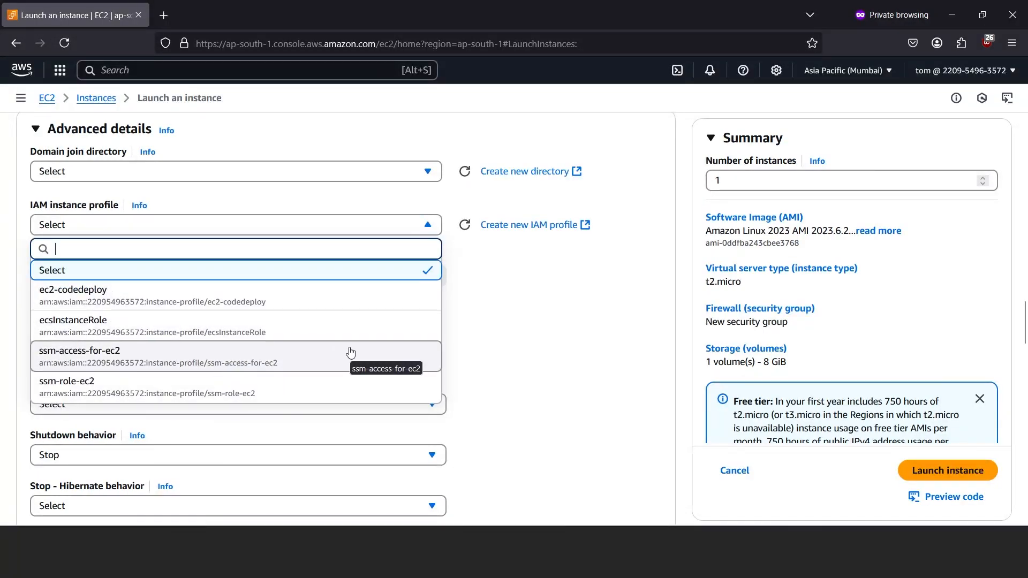
pyautogui.click(77, 364)
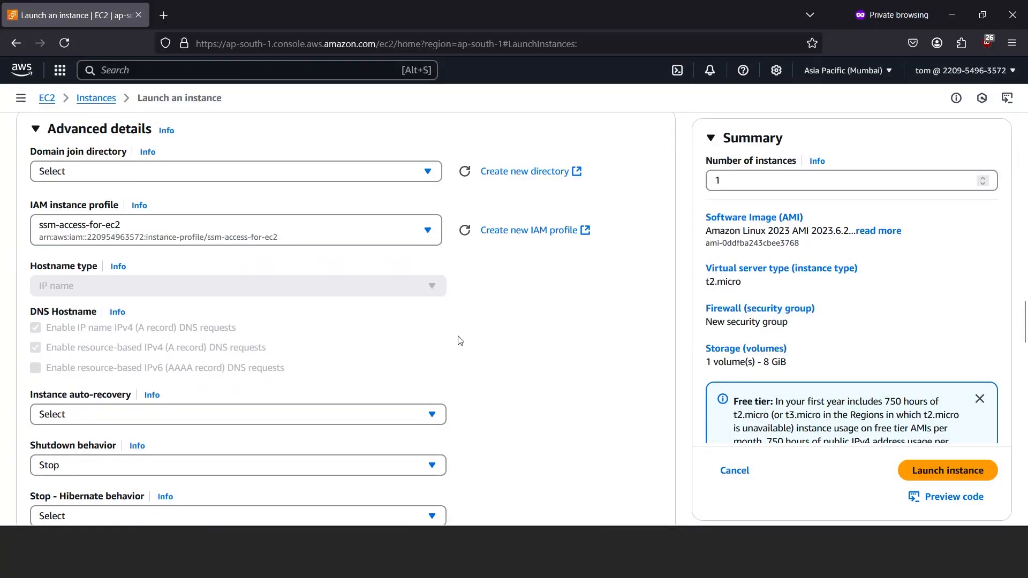
# Assign the existing security group launch-wizard-1 and the key pair mypair to the instance
pyautogui.scroll(1, 458, 340)
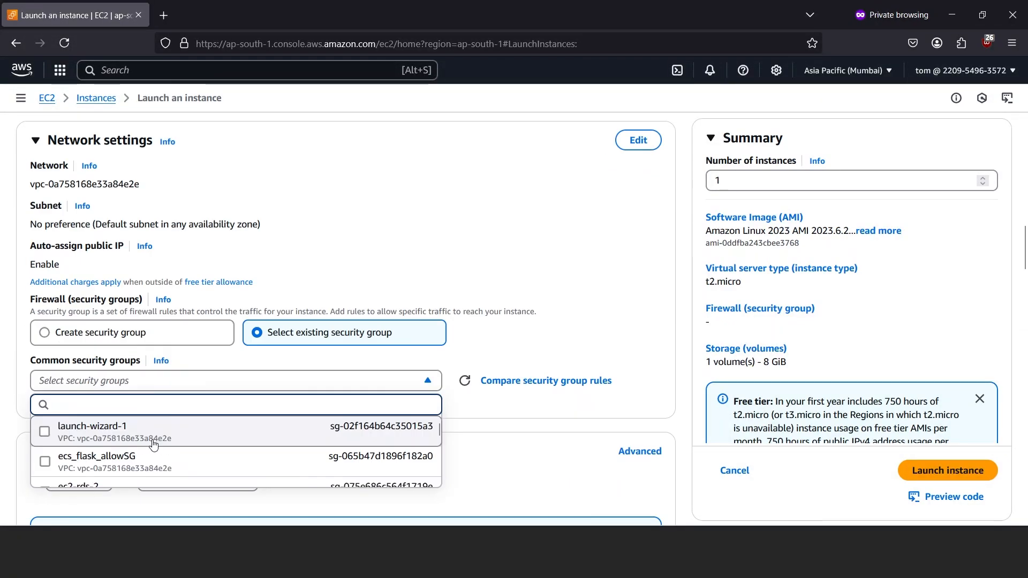
pyautogui.click(137, 427)
pyautogui.scroll(5, 229, 313)
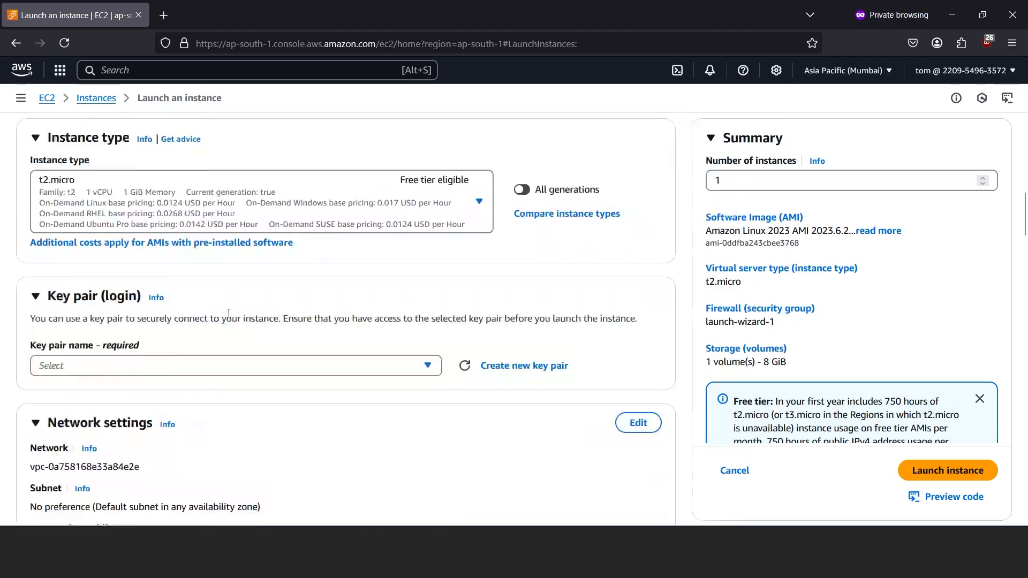
pyautogui.scroll(2, 228, 313)
pyautogui.click(185, 507)
pyautogui.scroll(-2, 204, 422)
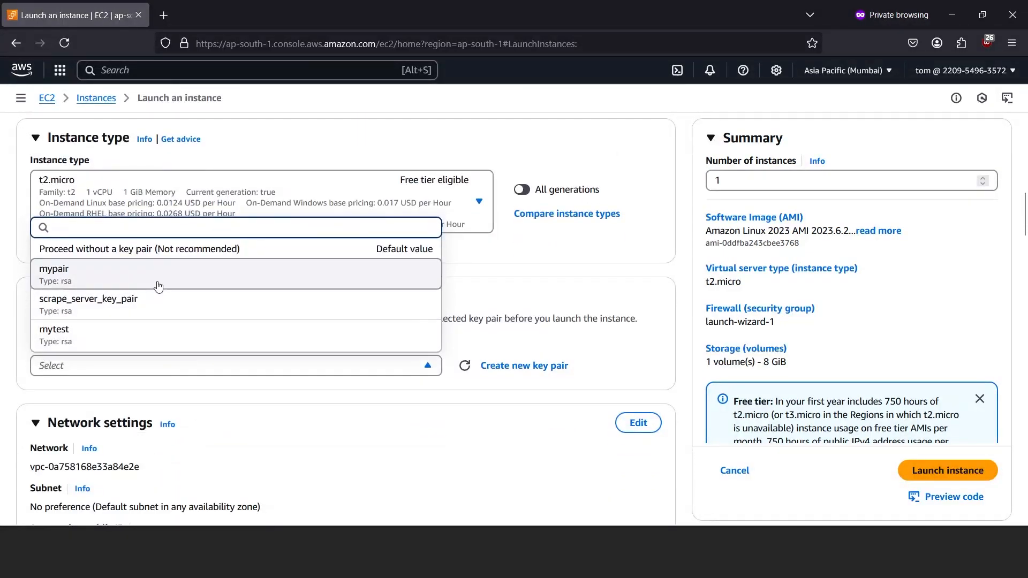
pyautogui.click(157, 285)
# Try to launch the instance and examine the launch response for the IAM action it names
pyautogui.scroll(5, 253, 287)
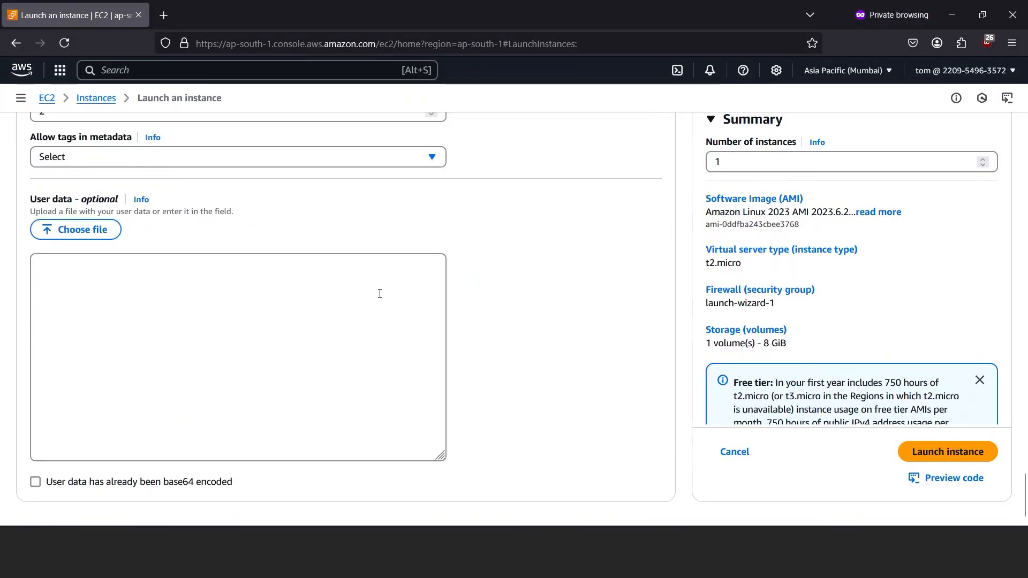
pyautogui.click(941, 452)
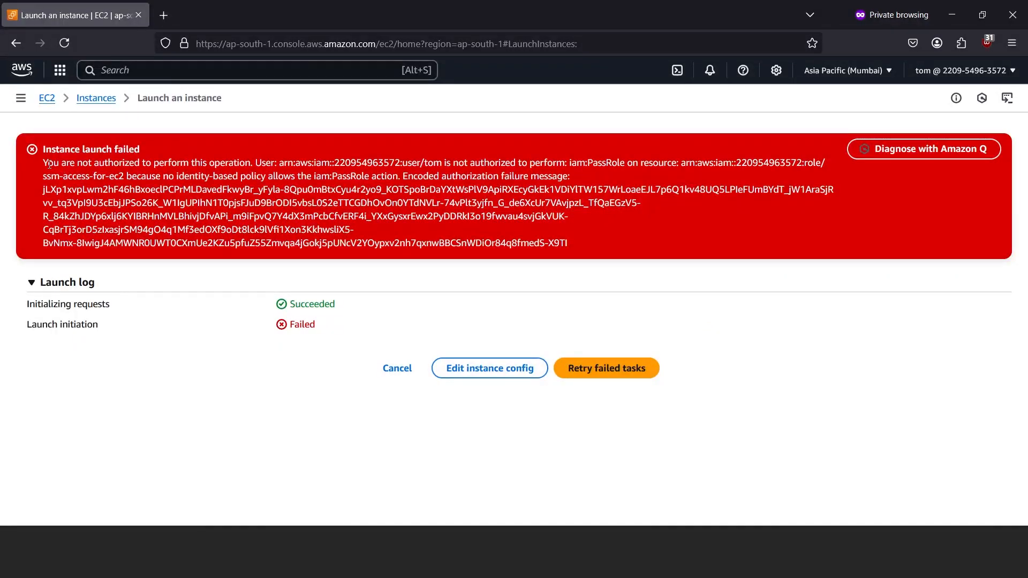
pyautogui.moveTo(82, 163); pyautogui.dragTo(189, 164)
pyautogui.click(272, 171)
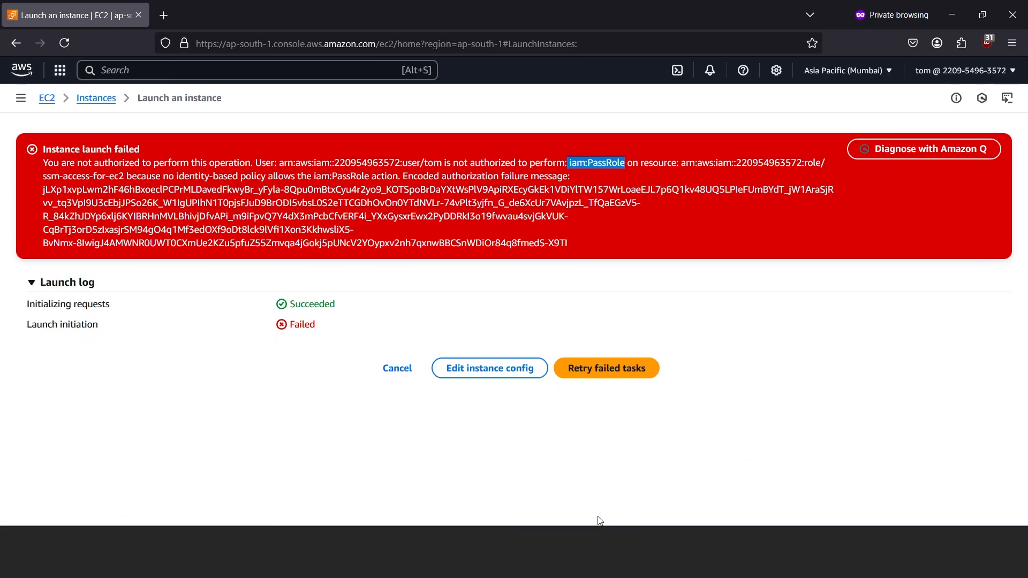
# Return to the administrator window and open the tom-iam-extras policy for editing in the JSON editor
pyautogui.hotkey('alt', 'Tab')
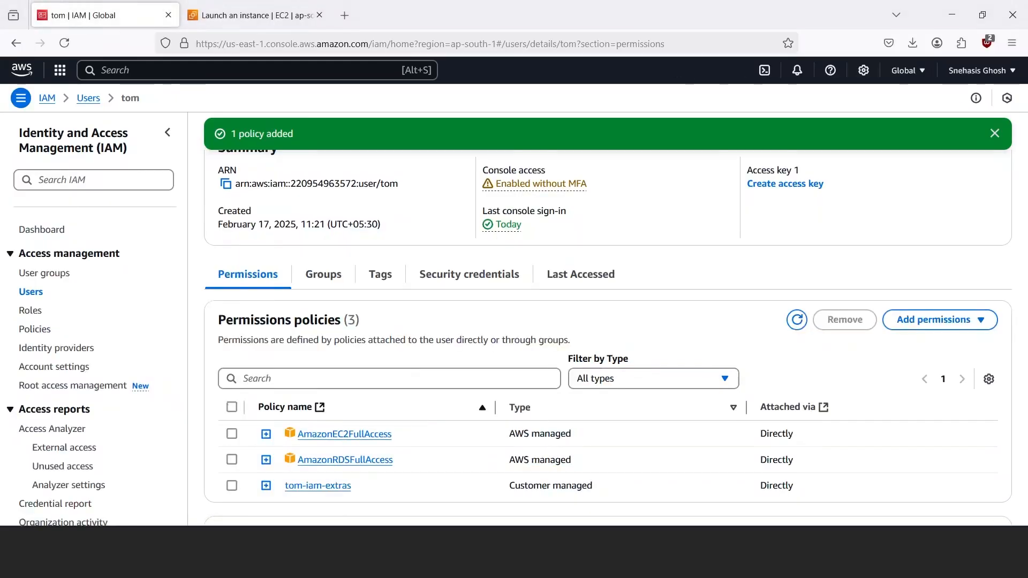
pyautogui.click(318, 487)
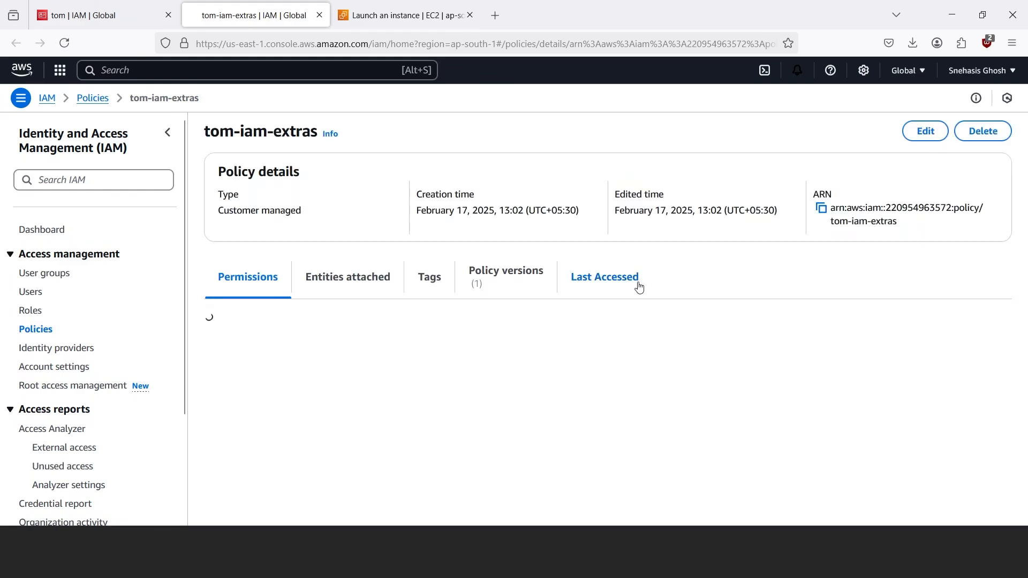
pyautogui.click(927, 132)
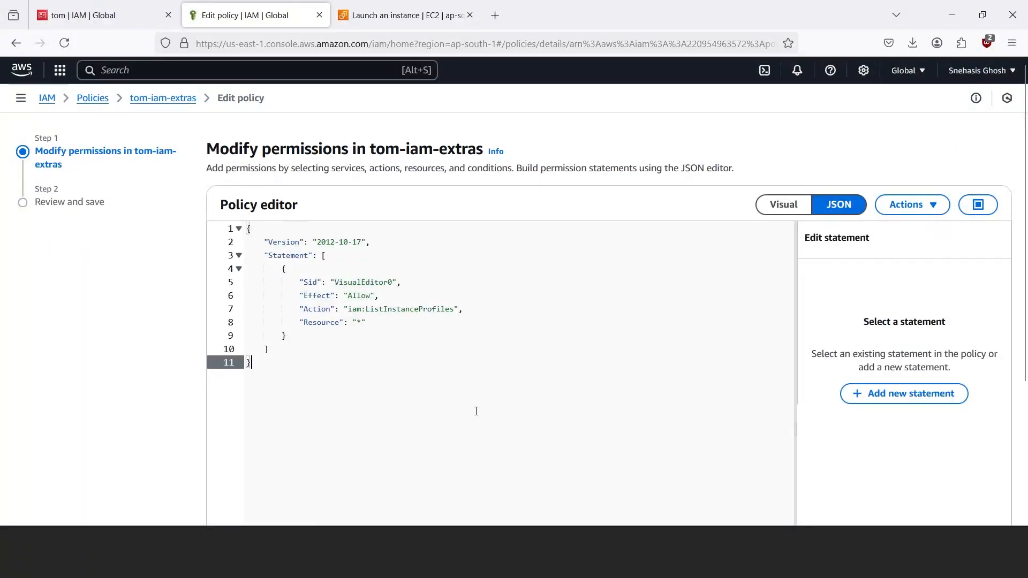
pyautogui.click(774, 211)
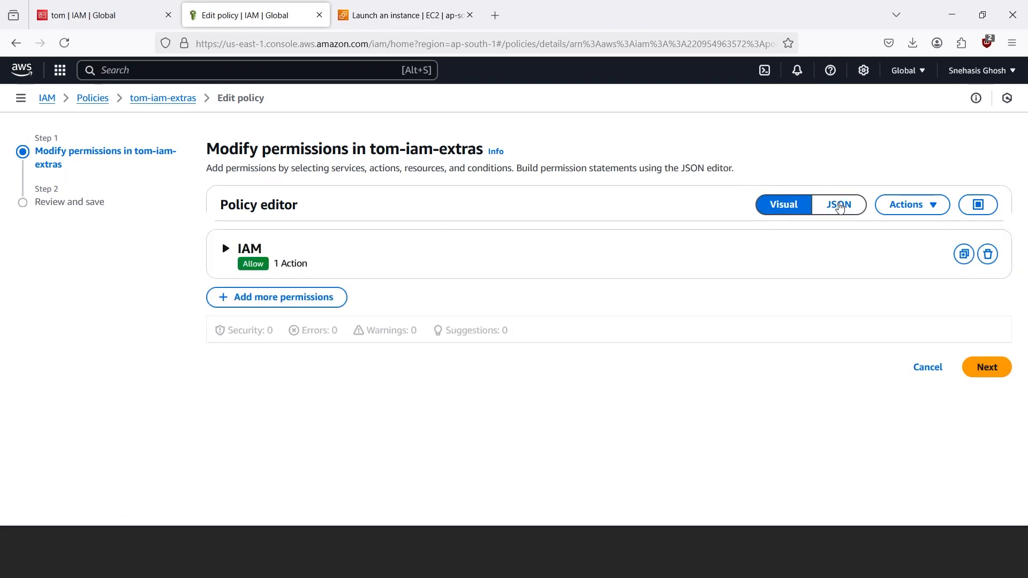
pyautogui.click(839, 206)
# Enclose the statement's "iam:ListInstanceProfiles" action value in square brackets to make it a list
pyautogui.click(524, 312)
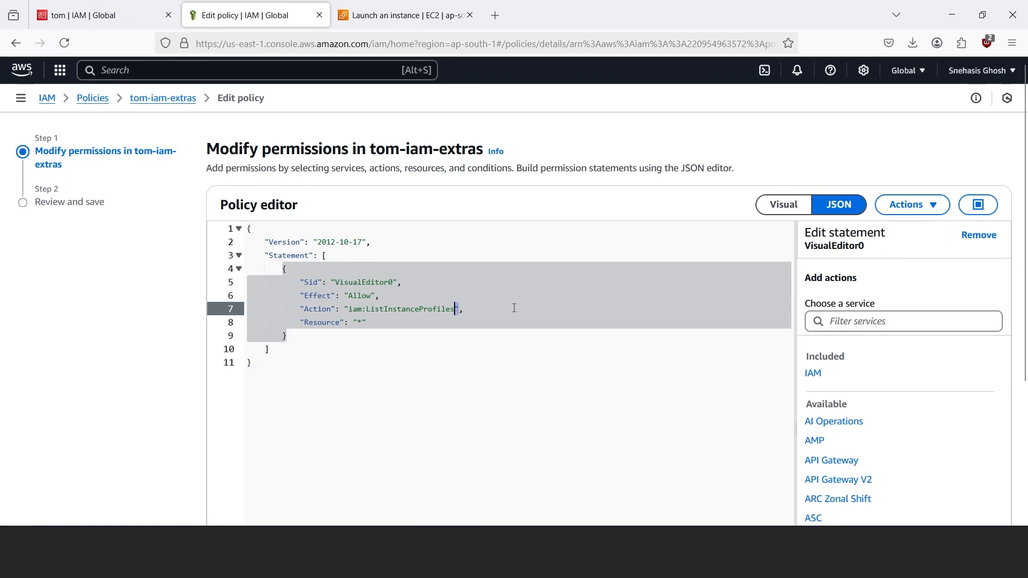
pyautogui.hotkey('shift', 'Left')
pyautogui.hotkey('shift', 'Left')
pyautogui.hotkey('shift', 'Left')
pyautogui.hotkey('shift', 'Left')
pyautogui.hotkey('shift', 'Left')
pyautogui.hotkey('shift', 'Left')
pyautogui.hotkey('shift', 'Left')
pyautogui.hotkey('shift', 'Left')
pyautogui.hotkey('shift', 'Left')
pyautogui.hotkey('shift', 'Left')
pyautogui.hotkey('shift', 'Left')
pyautogui.hotkey('shift', 'Left')
pyautogui.hotkey('shift', 'Left')
pyautogui.hotkey('shift', 'Left')
pyautogui.hotkey('shift', 'Left')
pyautogui.hotkey('shift', 'Left')
pyautogui.hotkey('shift', 'Left')
pyautogui.hotkey('shift', 'Left')
pyautogui.hotkey('shift', 'Left')
pyautogui.hotkey('shift', 'Left')
pyautogui.hotkey('shift', 'Right')
pyautogui.hotkey('shift', 'Right')
pyautogui.hotkey('shift', 'Right')
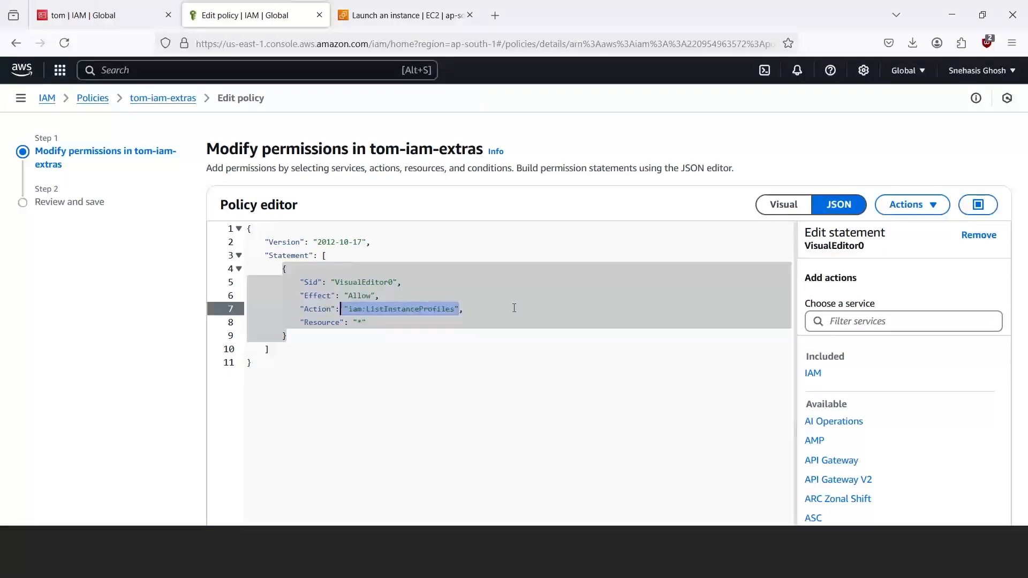
pyautogui.write('[')
pyautogui.press('Right')
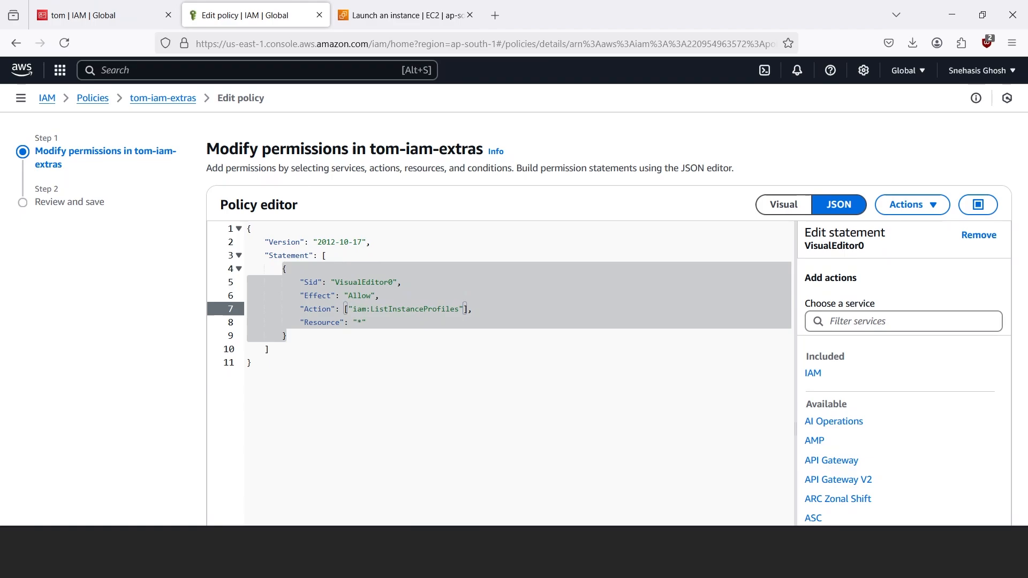
# Add "iam:PassRole" as a second entry in the statement's Action list, separated by a comma from "iam:ListInstanceProfiles"
pyautogui.write(',')
pyautogui.press('Return')
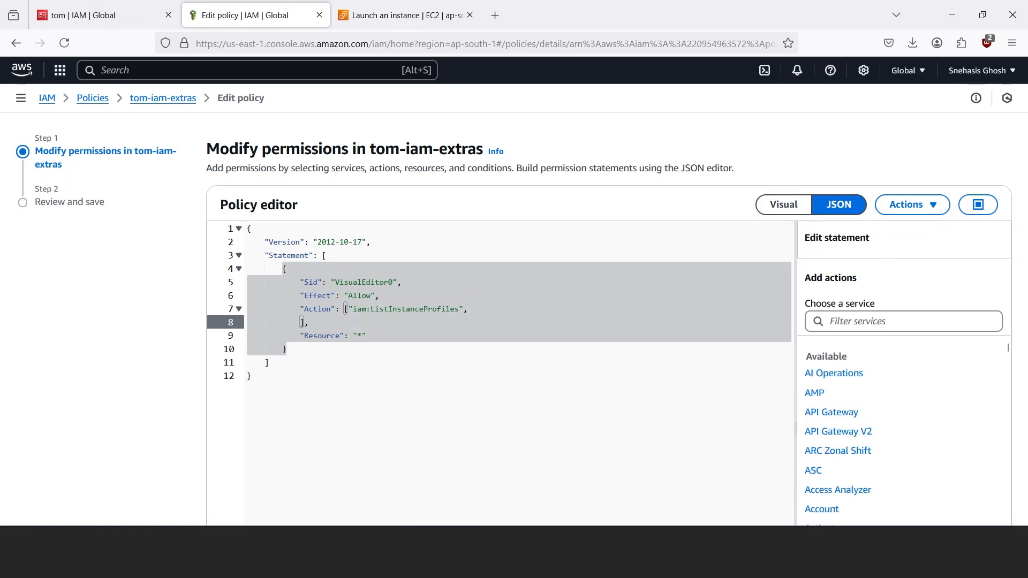
pyautogui.hotkey('alt', 'Tab')
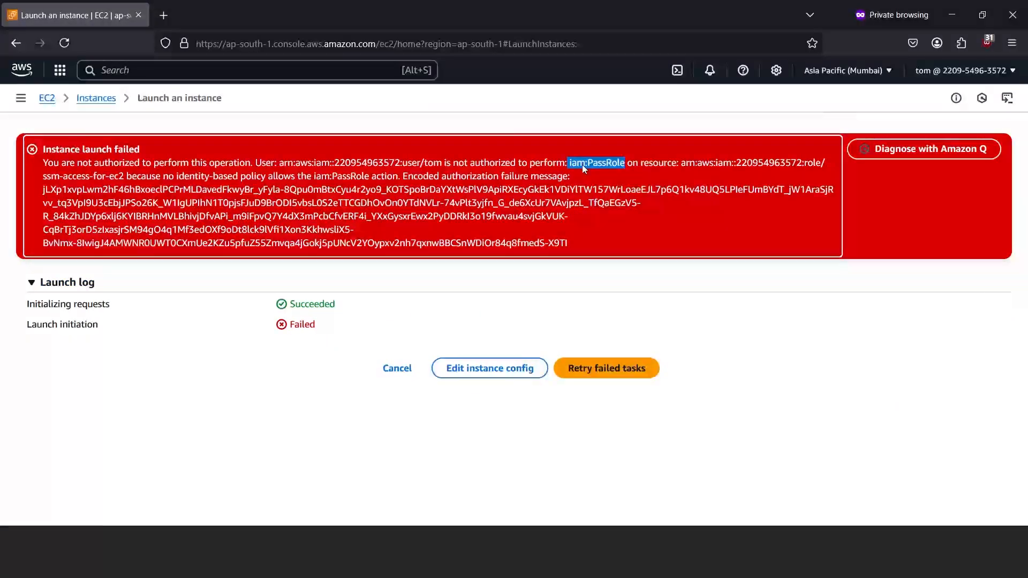
pyautogui.hotkey('alt', 'Tab')
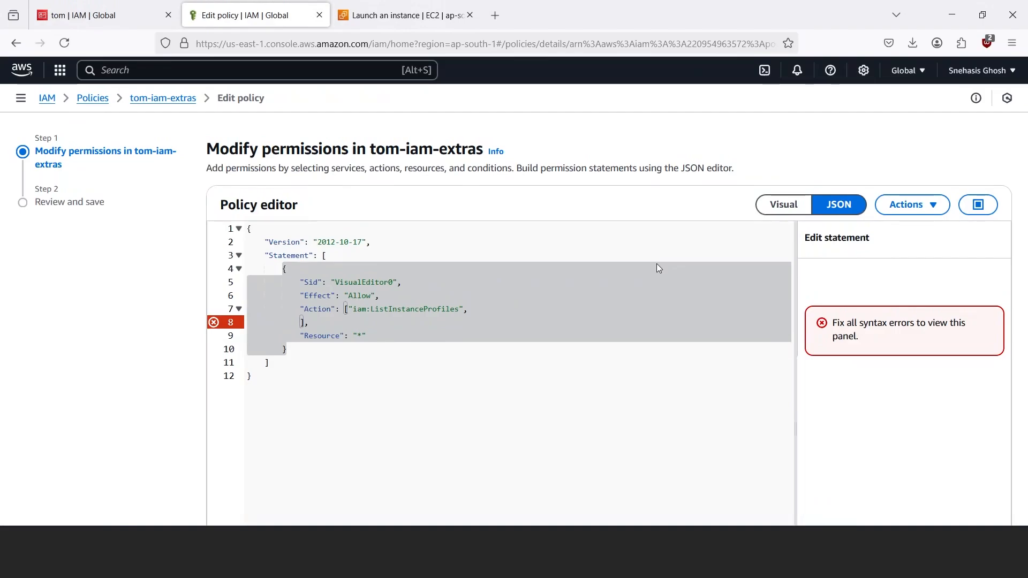
pyautogui.press('Return')
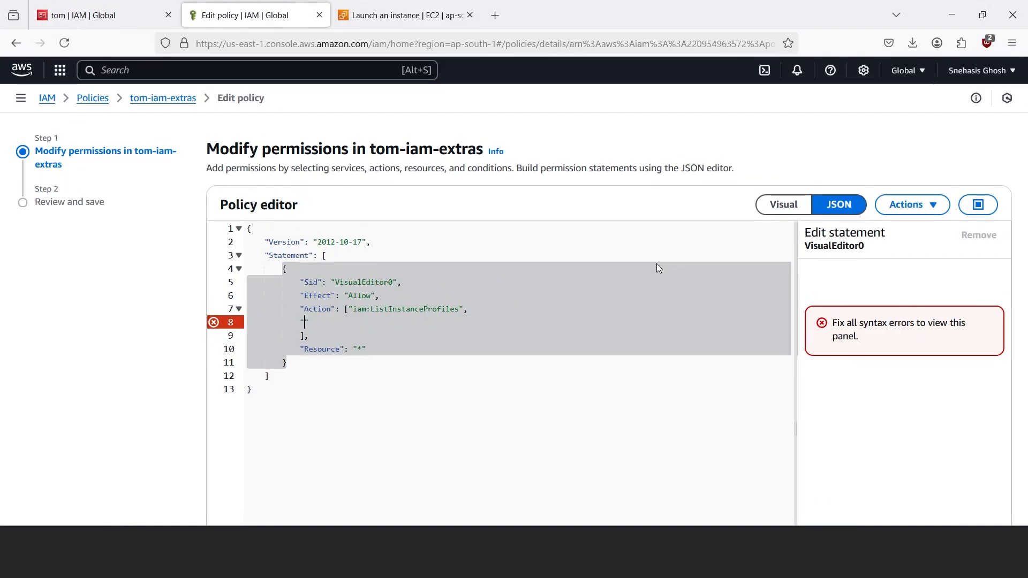
pyautogui.write('" iam:PassRole')
pyautogui.press('Left')
pyautogui.press('Left')
pyautogui.press('Left')
pyautogui.press('Left')
pyautogui.press('Left')
pyautogui.press('Left')
pyautogui.press('Left')
pyautogui.press('Left')
pyautogui.press('Left')
pyautogui.press('Left')
pyautogui.press('Left')
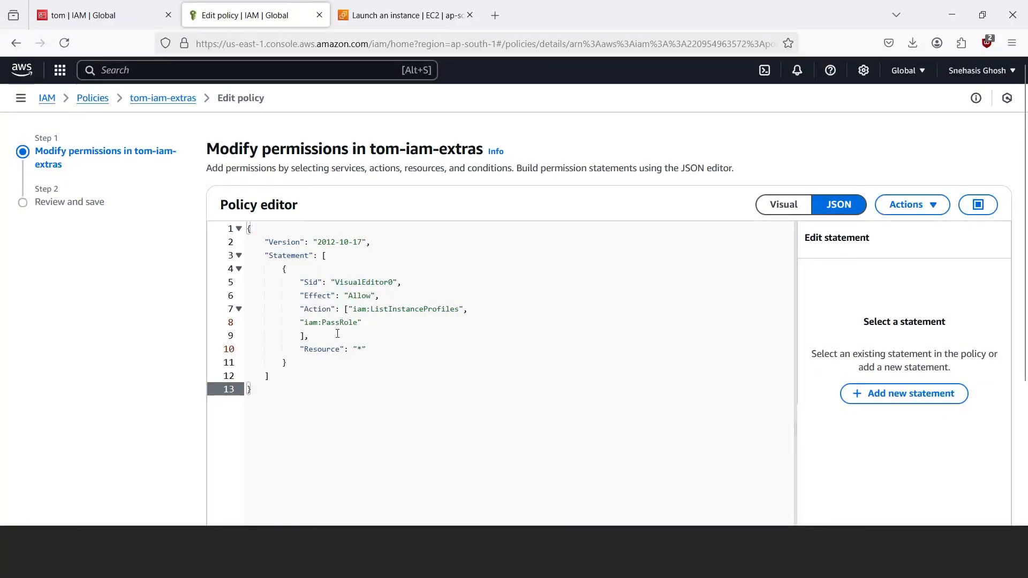
# Switch the policy editor to its visual view and examine the selected IAM actions under the List and Write access levels
pyautogui.scroll(-5, 646, 339)
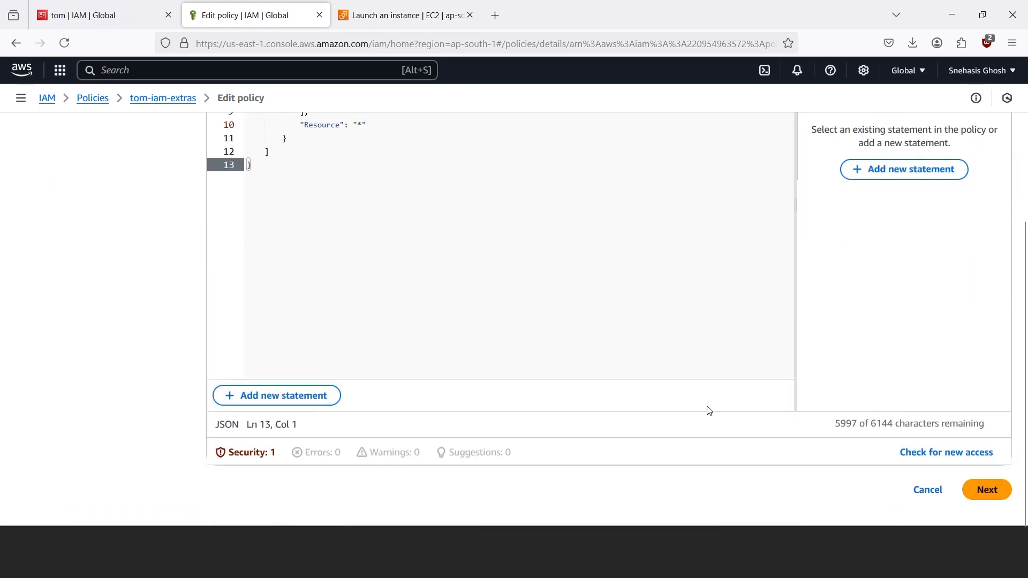
pyautogui.scroll(5, 707, 409)
pyautogui.click(790, 204)
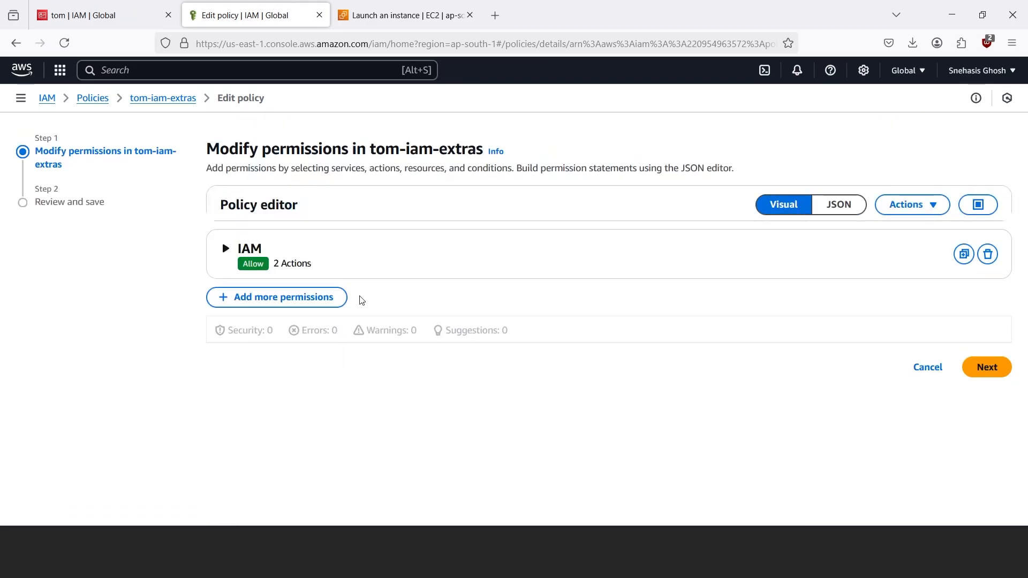
pyautogui.click(226, 249)
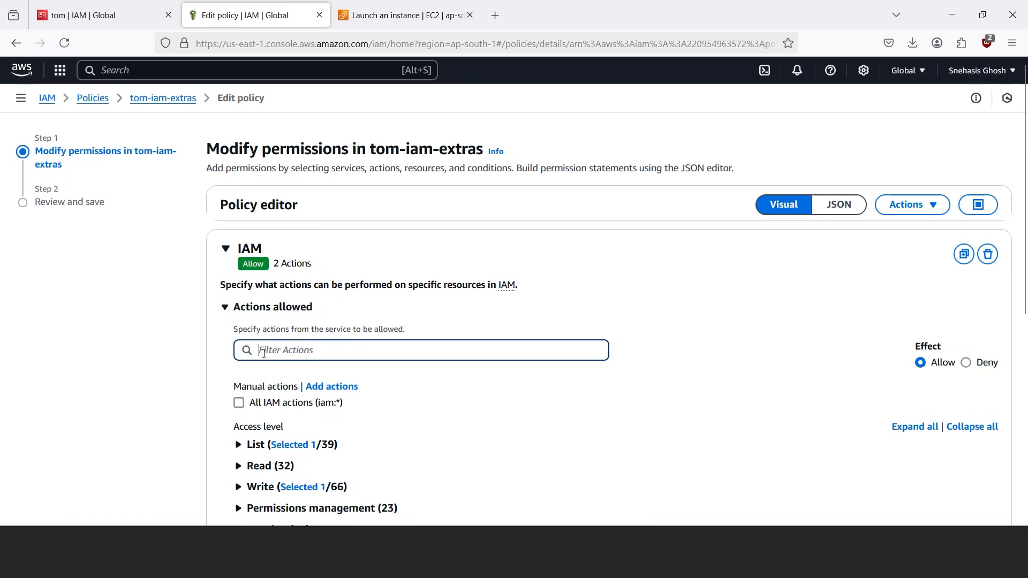
pyautogui.scroll(-3, 316, 416)
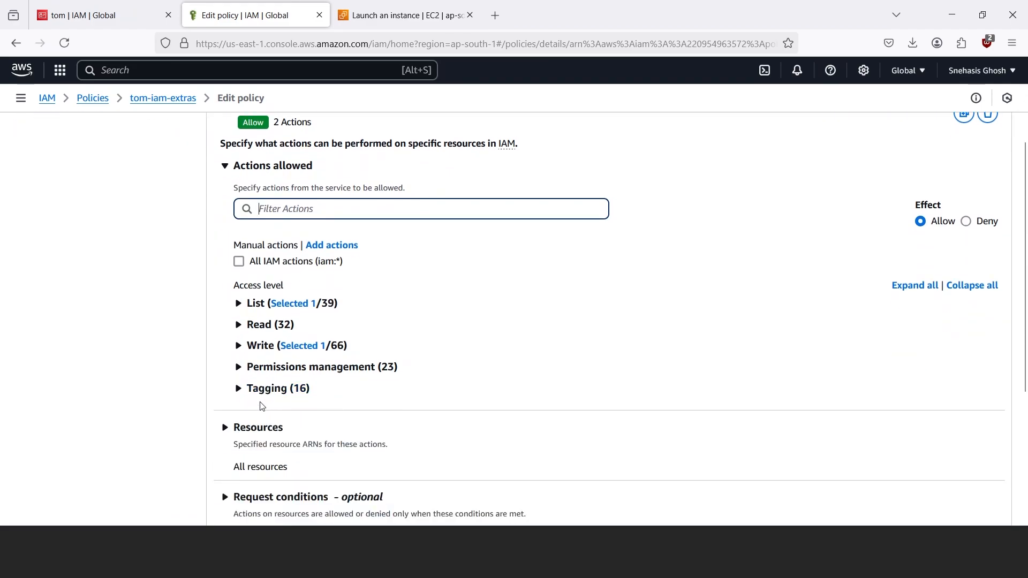
pyautogui.click(303, 346)
pyautogui.scroll(-6, 493, 362)
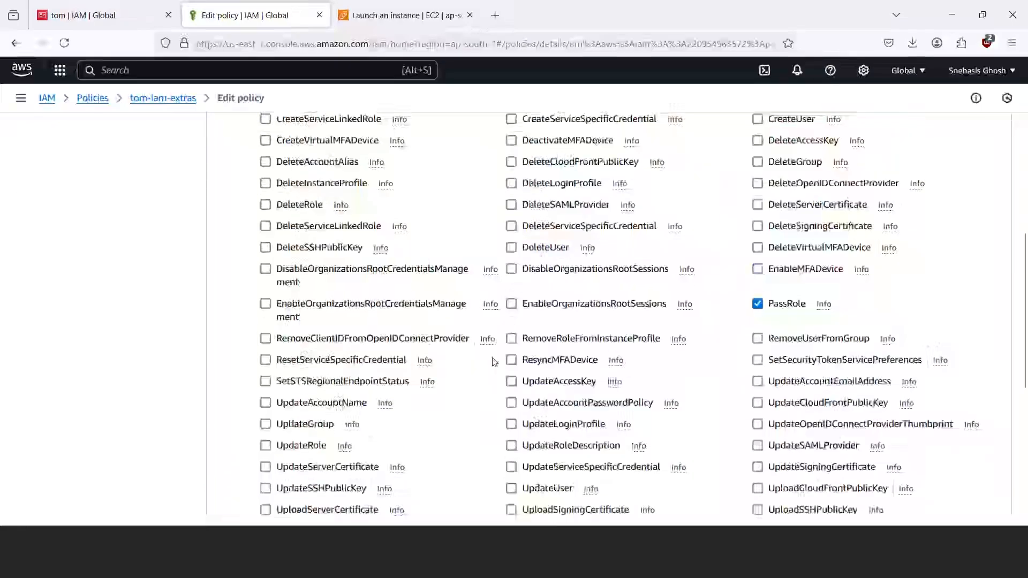
pyautogui.scroll(8, 493, 362)
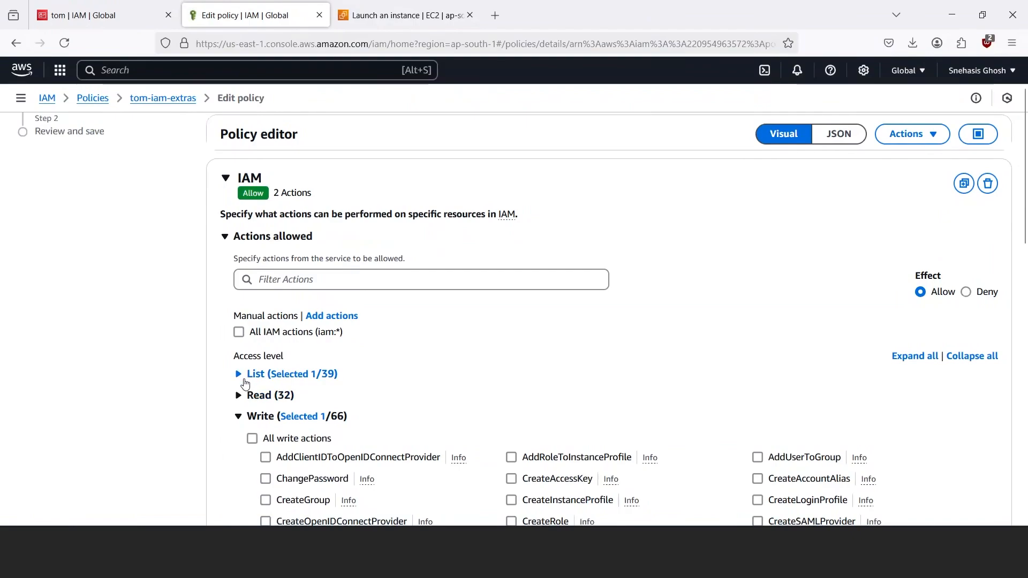
pyautogui.click(245, 379)
pyautogui.scroll(-4, 415, 379)
pyautogui.scroll(-9, 856, 391)
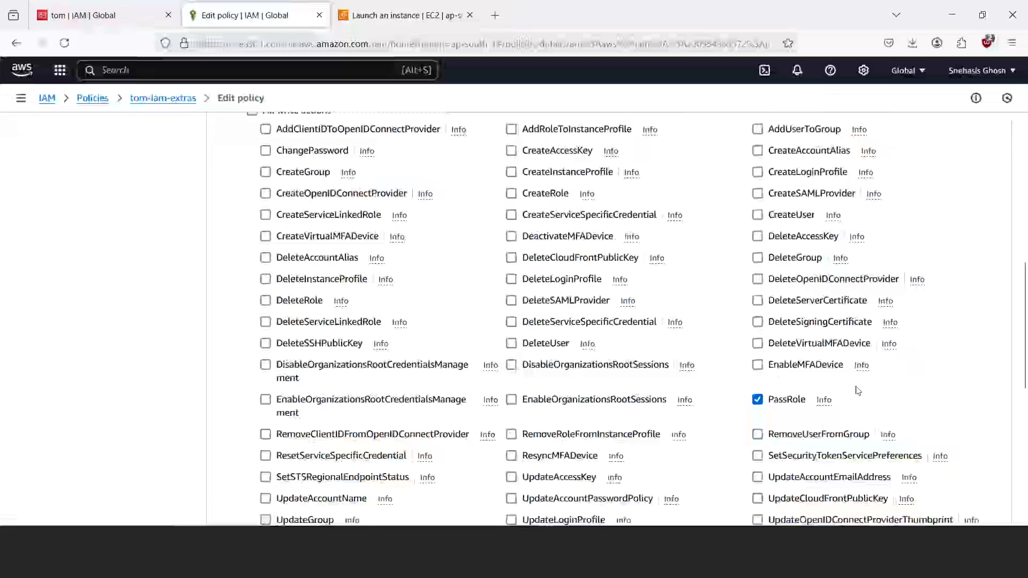
# Proceed to the policy review and save the changes with the new version set as the default
pyautogui.scroll(-10, 857, 391)
pyautogui.click(987, 488)
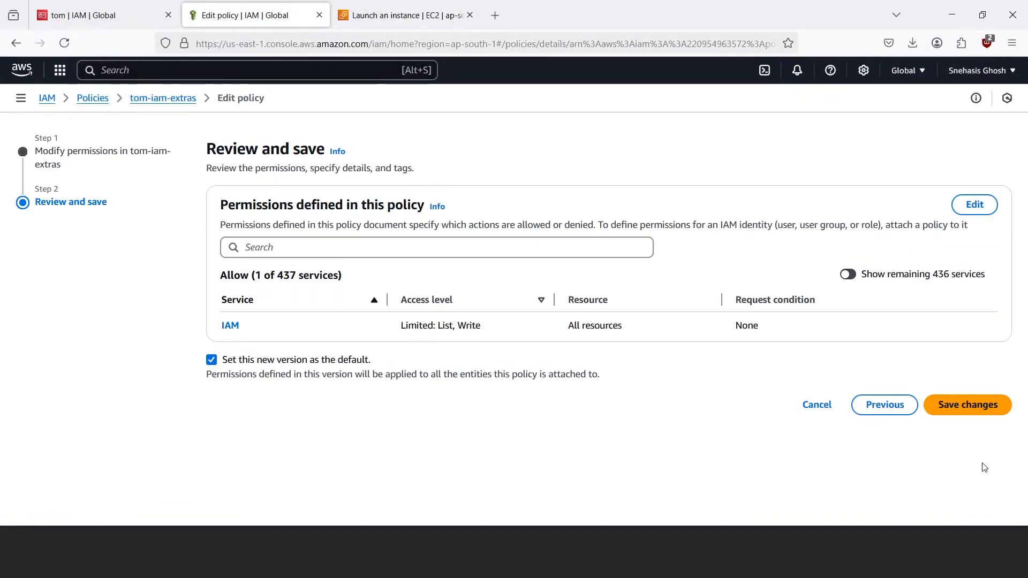
pyautogui.click(977, 406)
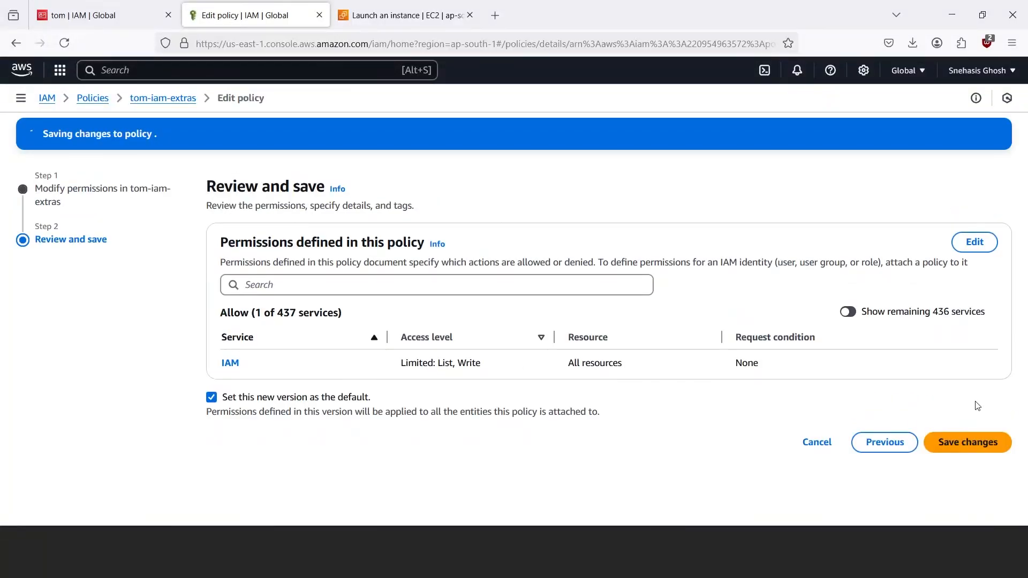
# Refresh the test user's permissions policies and examine the two IAM actions in the expanded tom-iam-extras policy
pyautogui.hotkey('ctrl', 'shift', 'Tab')
pyautogui.click(797, 381)
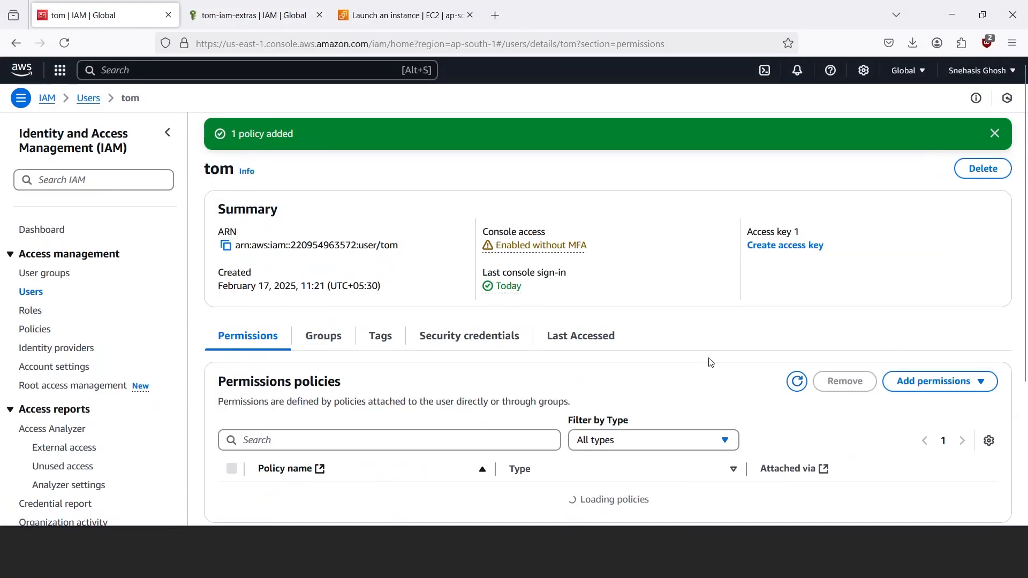
pyautogui.scroll(-4, 691, 348)
pyautogui.click(265, 324)
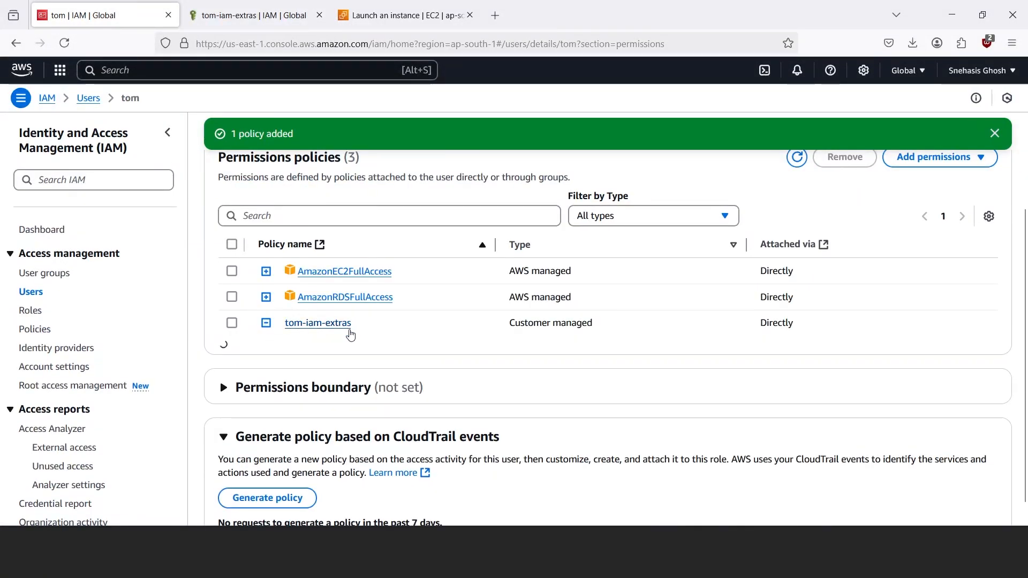
pyautogui.scroll(-1, 400, 383)
pyautogui.moveTo(337, 382); pyautogui.dragTo(514, 380)
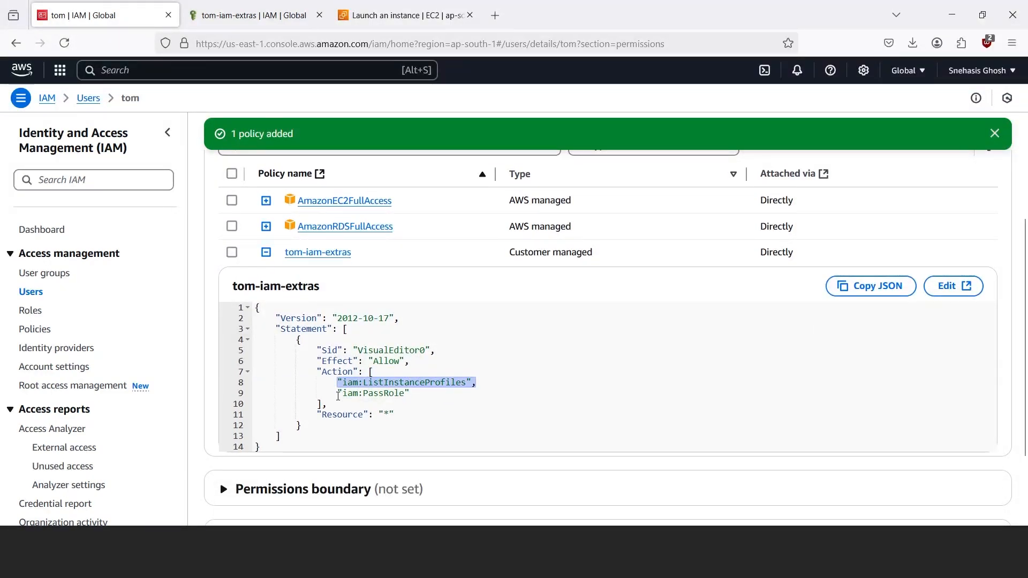
pyautogui.moveTo(338, 395); pyautogui.dragTo(409, 394)
# Return to the test user's window, retry the failed instance launch, and open the EC2 instances list
pyautogui.click(952, 15)
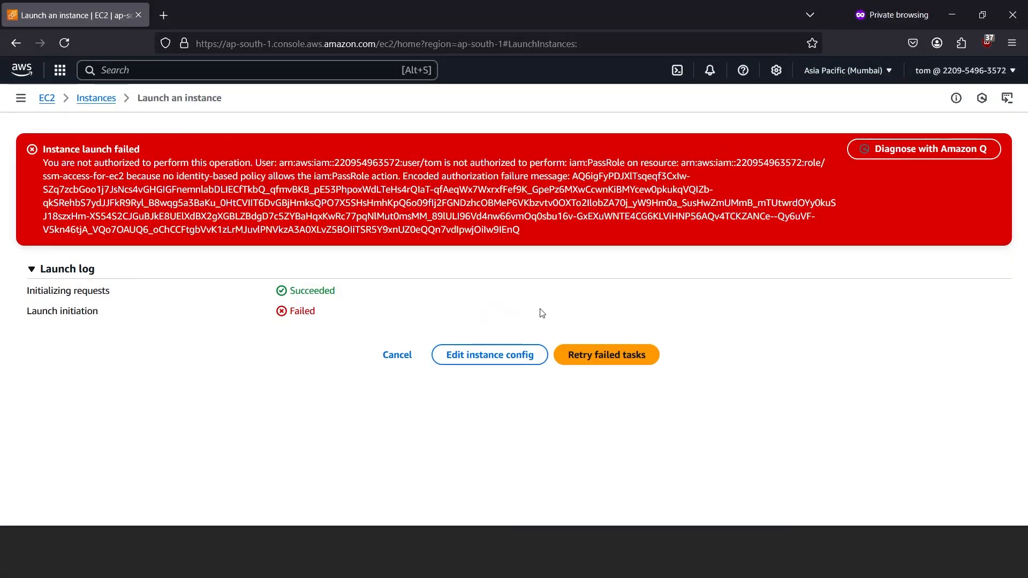
pyautogui.click(619, 363)
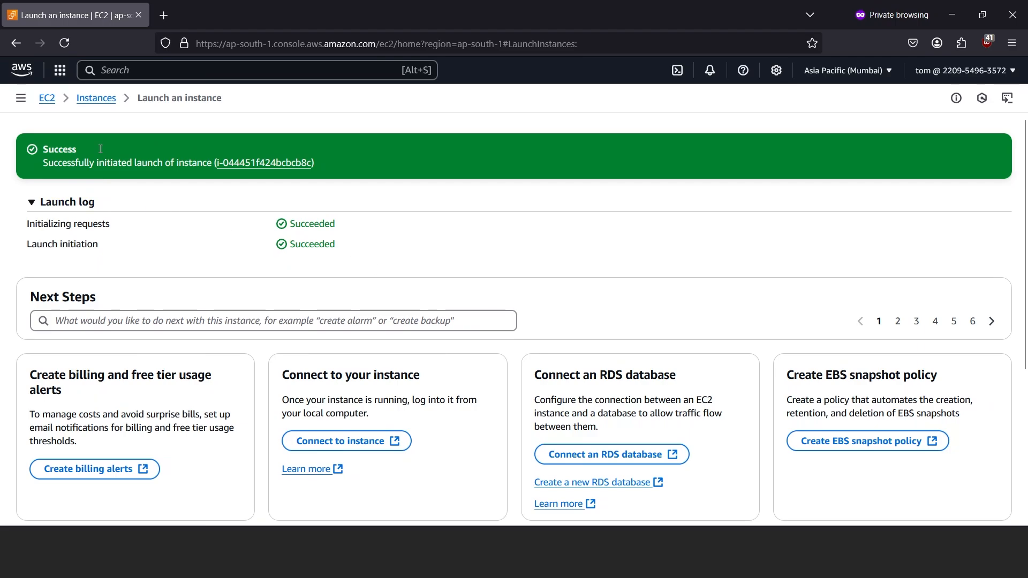
pyautogui.click(96, 98)
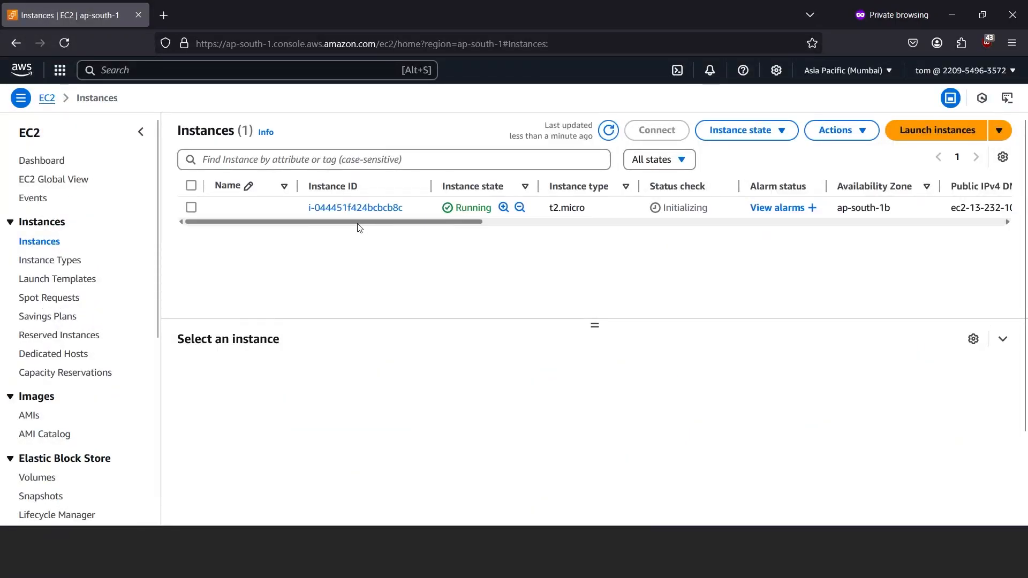
# Select the newly launched t2.micro instance and open its Session Manager connection options
pyautogui.moveTo(664, 209); pyautogui.dragTo(708, 212)
pyautogui.moveTo(445, 223); pyautogui.dragTo(455, 261)
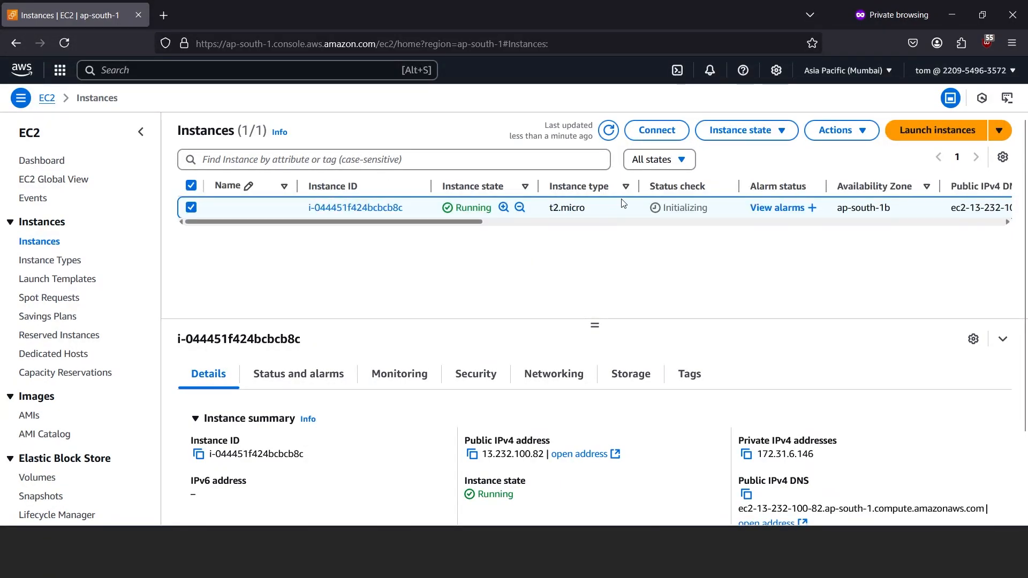
pyautogui.click(649, 133)
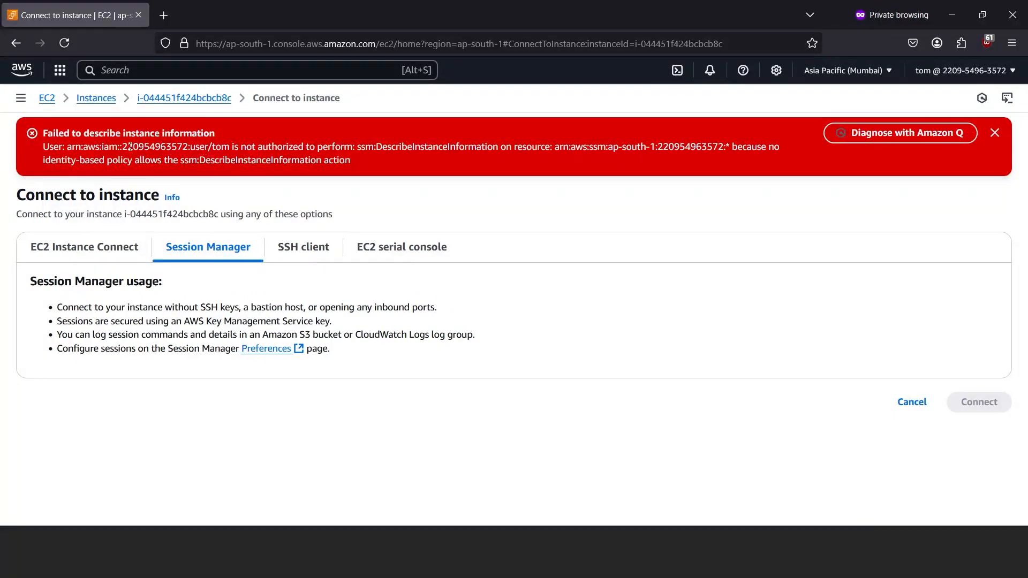
# Copy the name of the denied SSM action from the authorization error on the connection page
pyautogui.moveTo(122, 147); pyautogui.dragTo(208, 147)
pyautogui.click(305, 147)
pyautogui.moveTo(361, 151); pyautogui.dragTo(388, 146)
pyautogui.click(494, 149)
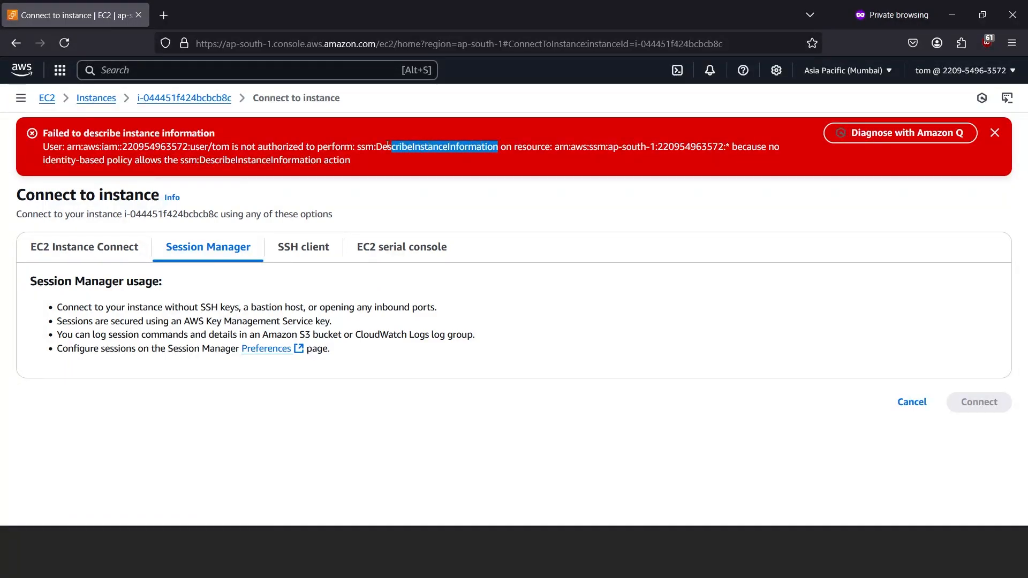
# Return to the administrator window, open tom-iam-extras in the JSON editor, and add "ssm:DescribeInstanceInformation" to the Action list
pyautogui.hotkey('alt', 'Tab')
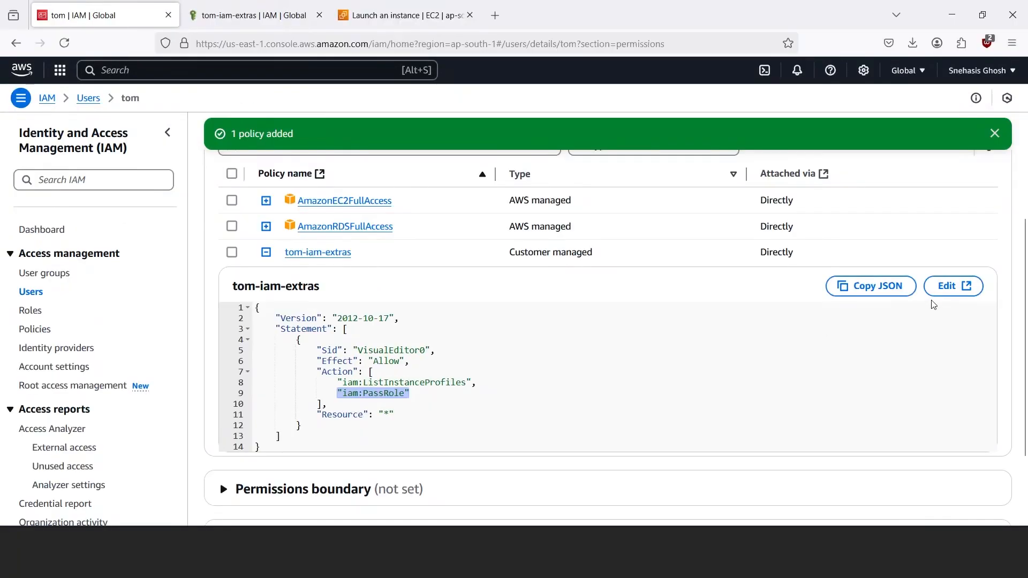
pyautogui.click(248, 20)
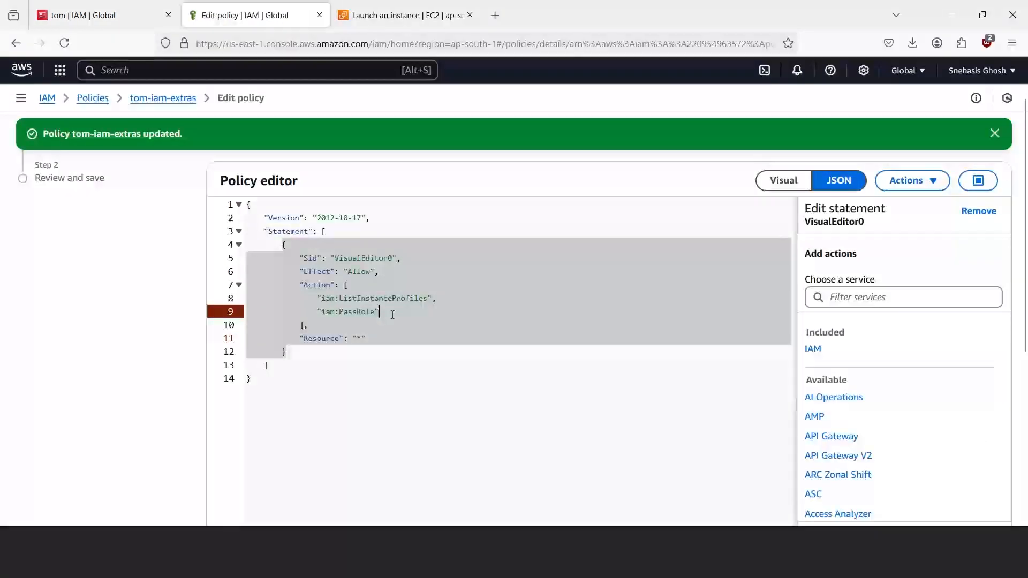
pyautogui.write(',')
pyautogui.press('Return')
pyautogui.write('"')
pyautogui.write('ssm:DescribeInstanceInformation')
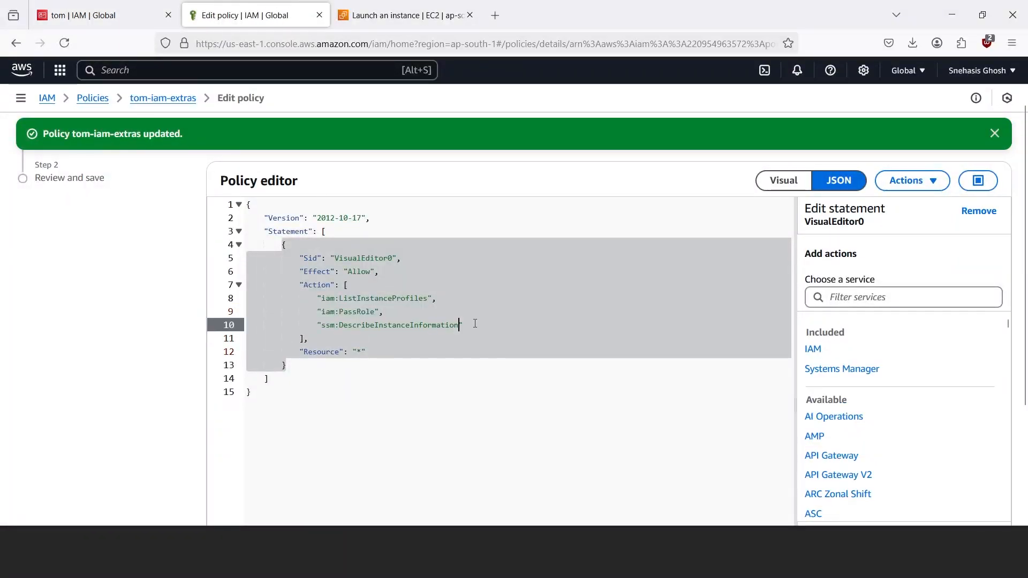
# Review and save the edited tom-iam-extras policy
pyautogui.click(347, 338)
pyautogui.scroll(-3, 885, 418)
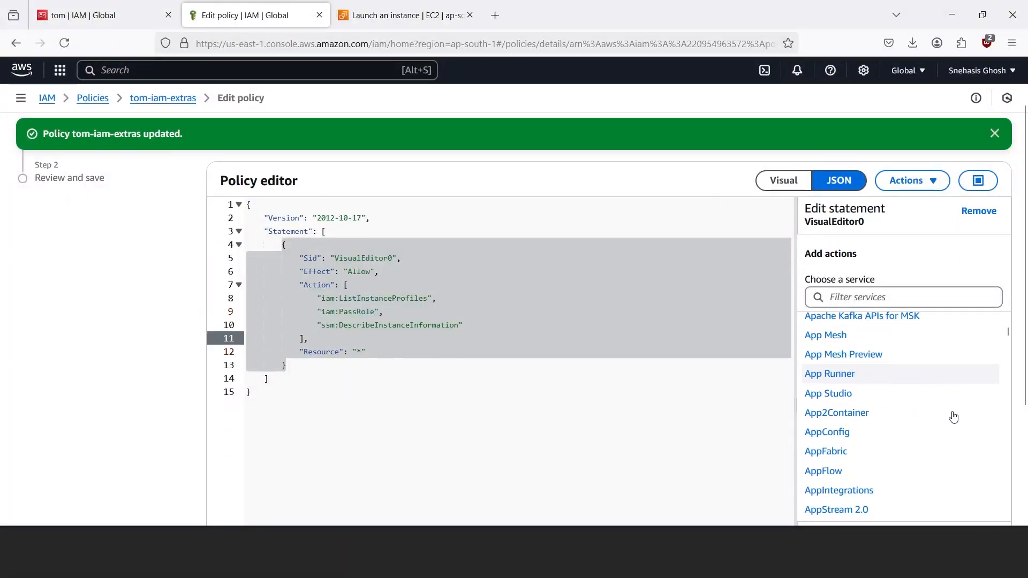
pyautogui.scroll(-4, 945, 442)
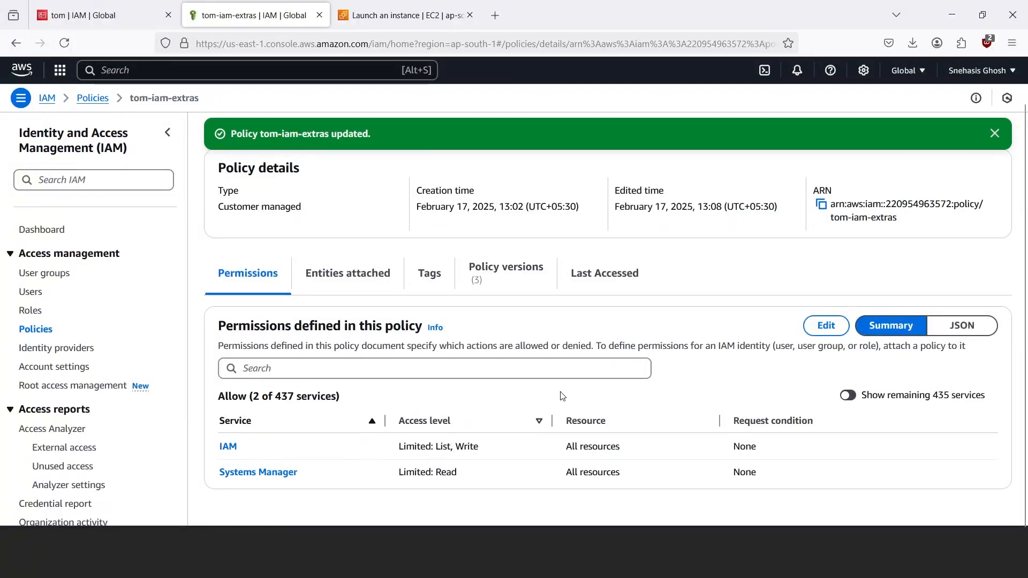
# Reload the test user's attached policies and check the tom-iam-extras JSON for its IAM and SSM actions
pyautogui.click(102, 15)
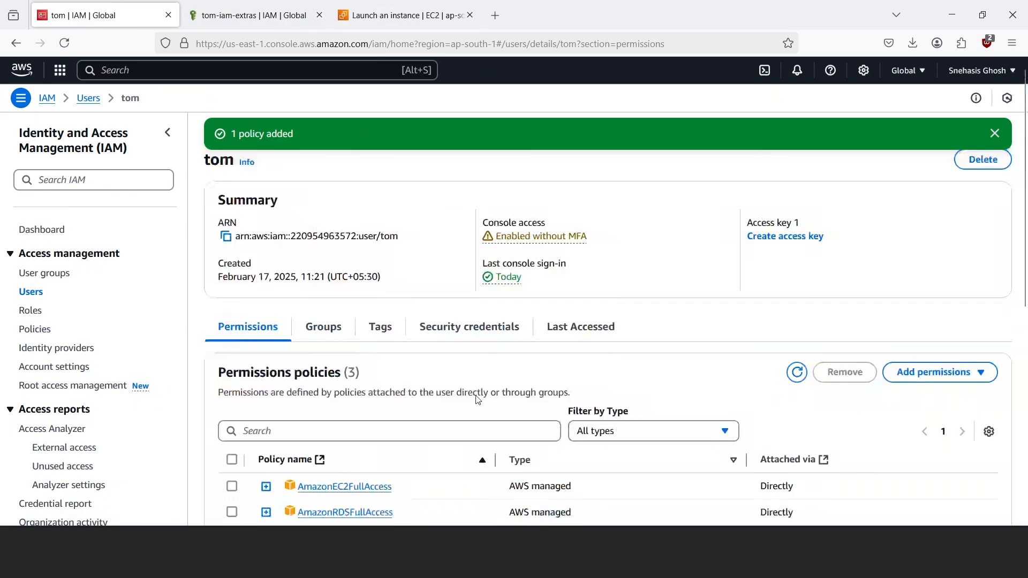
pyautogui.click(796, 381)
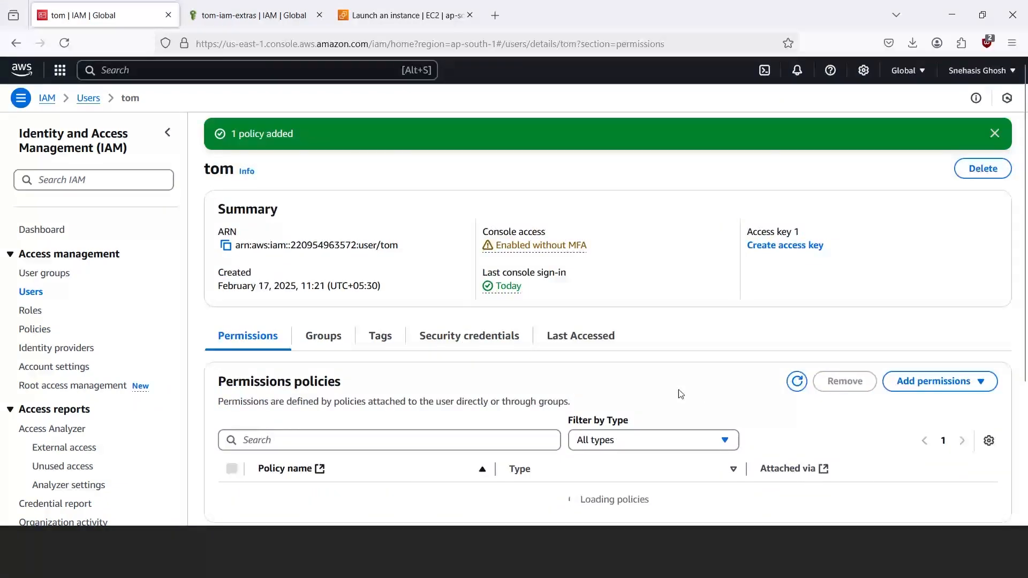
pyautogui.scroll(-3, 681, 395)
pyautogui.click(267, 336)
pyautogui.scroll(-2, 364, 361)
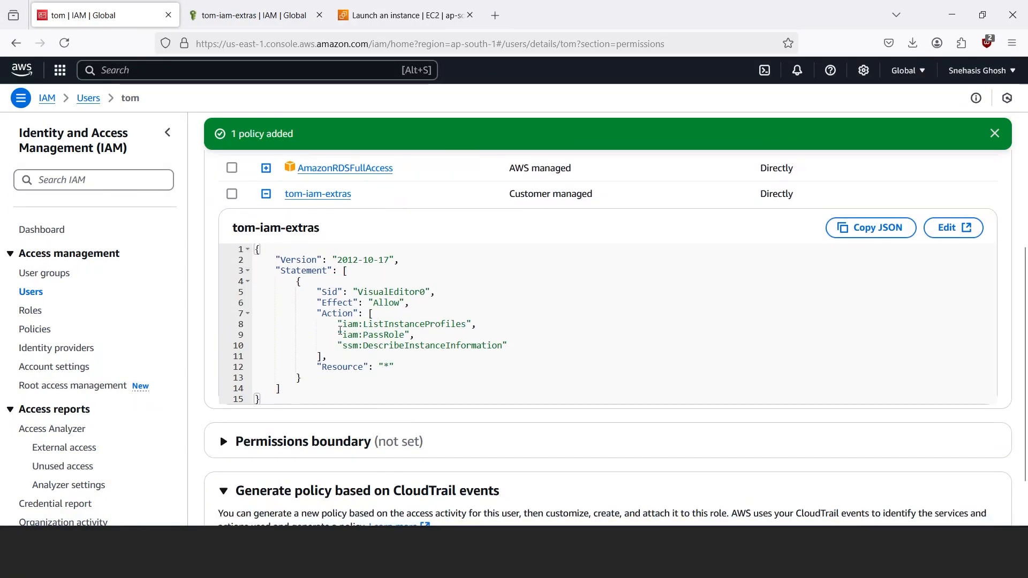
pyautogui.moveTo(338, 324); pyautogui.dragTo(555, 345)
pyautogui.click(400, 346)
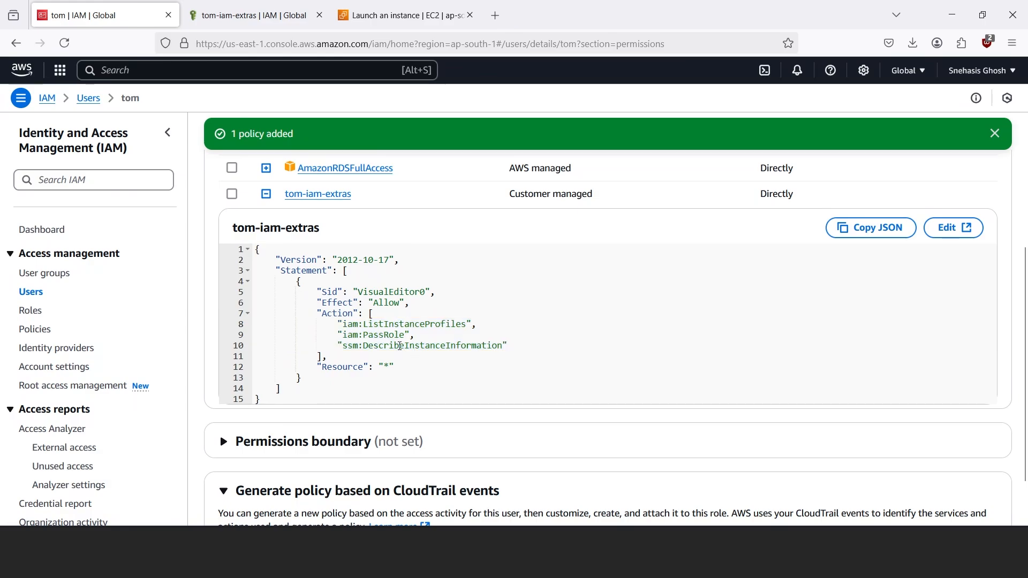
# Reload the instance connection page in the test user's window and select the SSM action named in the authorization error
pyautogui.click(951, 14)
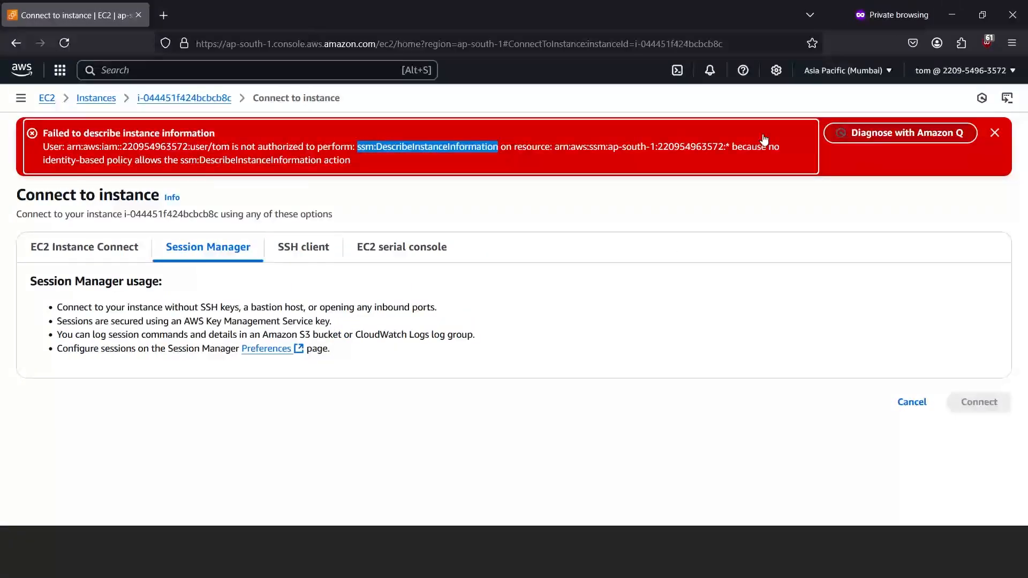
pyautogui.click(65, 43)
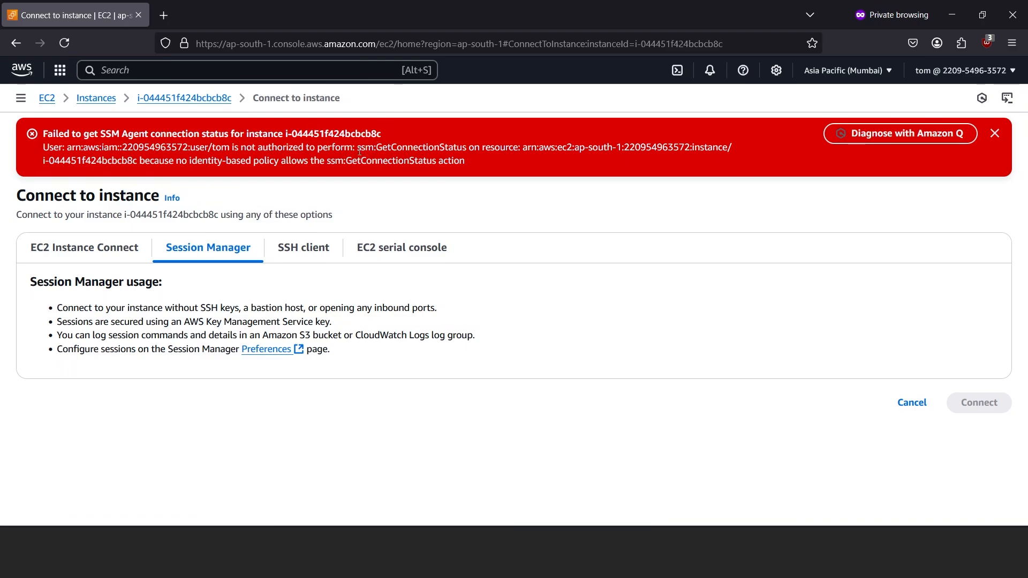
pyautogui.moveTo(358, 150); pyautogui.dragTo(467, 149)
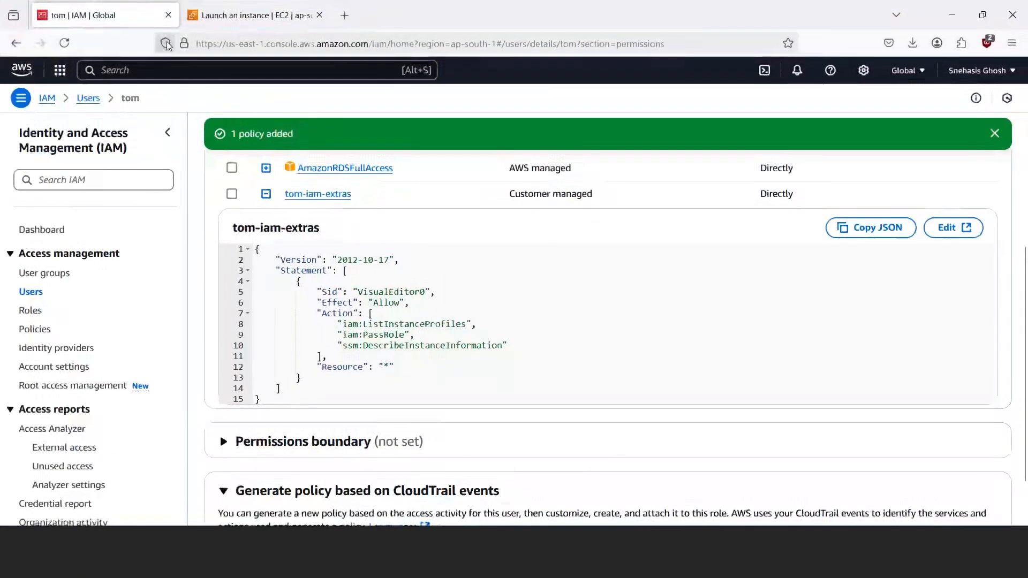
# Open tom-iam-extras for editing, add "ssm:GetConnectionStatus" to the JSON Action list, and save the policy
pyautogui.click(947, 228)
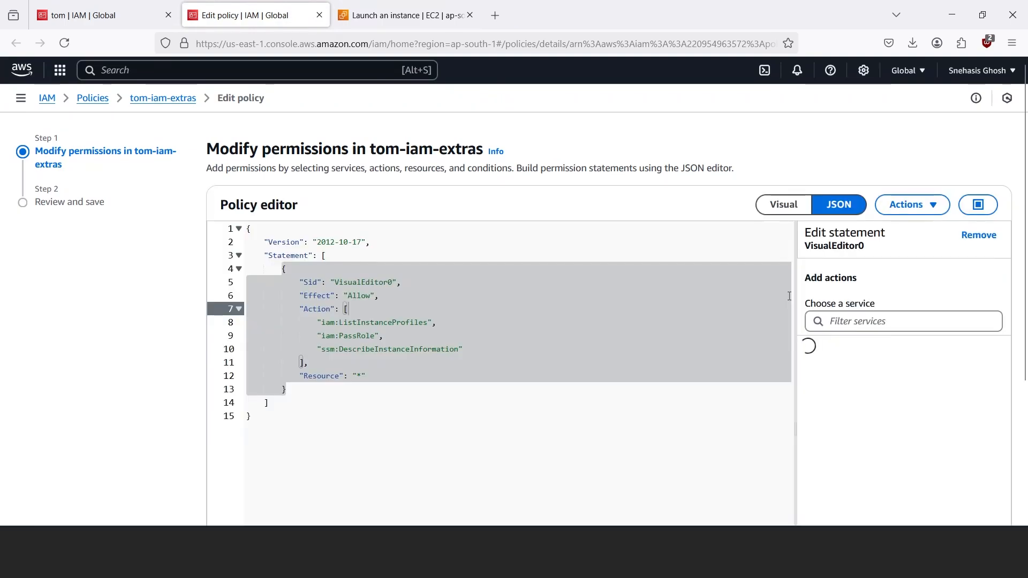
pyautogui.click(498, 349)
pyautogui.write(',')
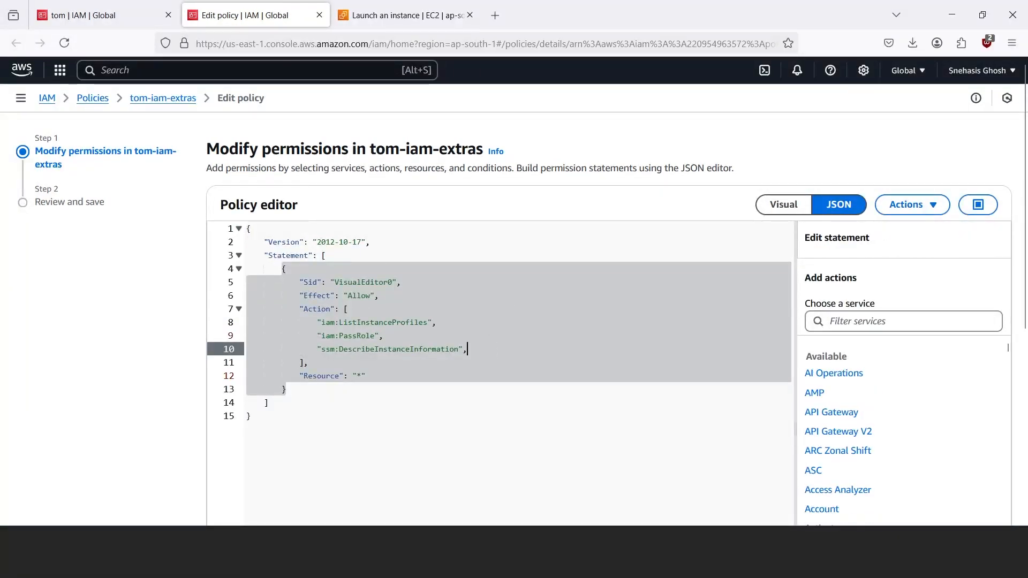
pyautogui.press('Return')
pyautogui.write('"ssm:GetConnectionStatus"')
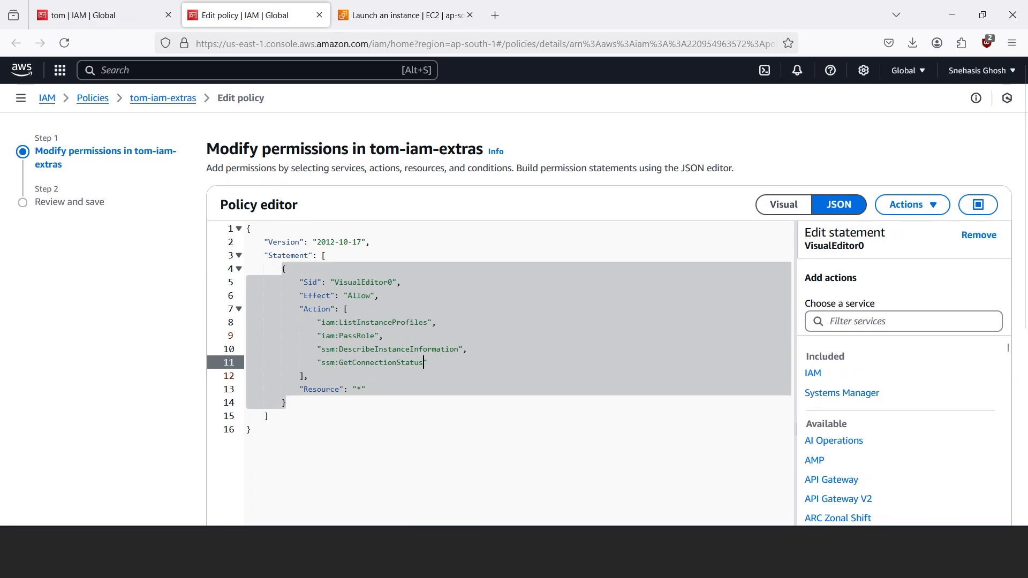
pyautogui.scroll(-10, 996, 496)
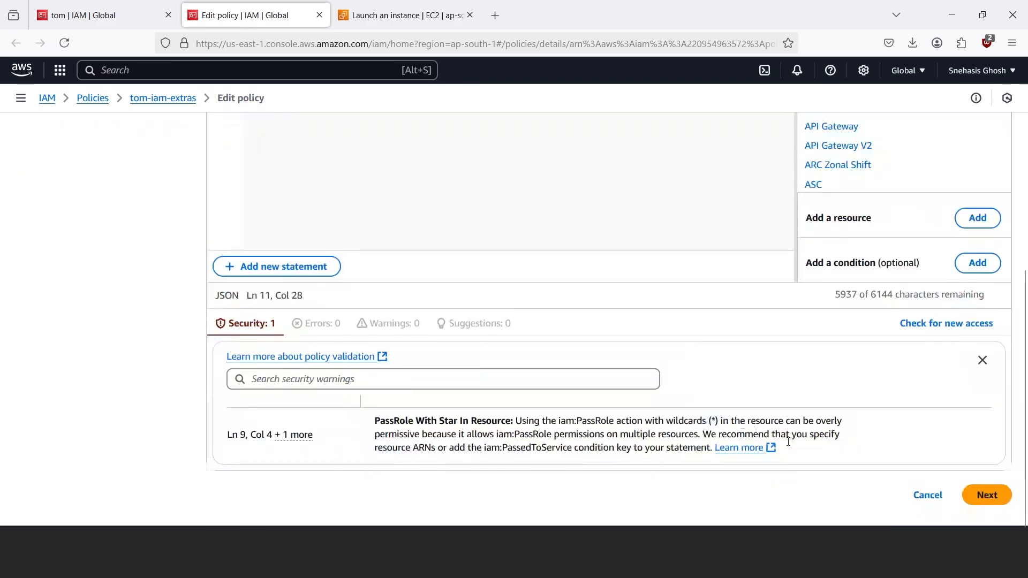
pyautogui.click(991, 494)
pyautogui.click(981, 430)
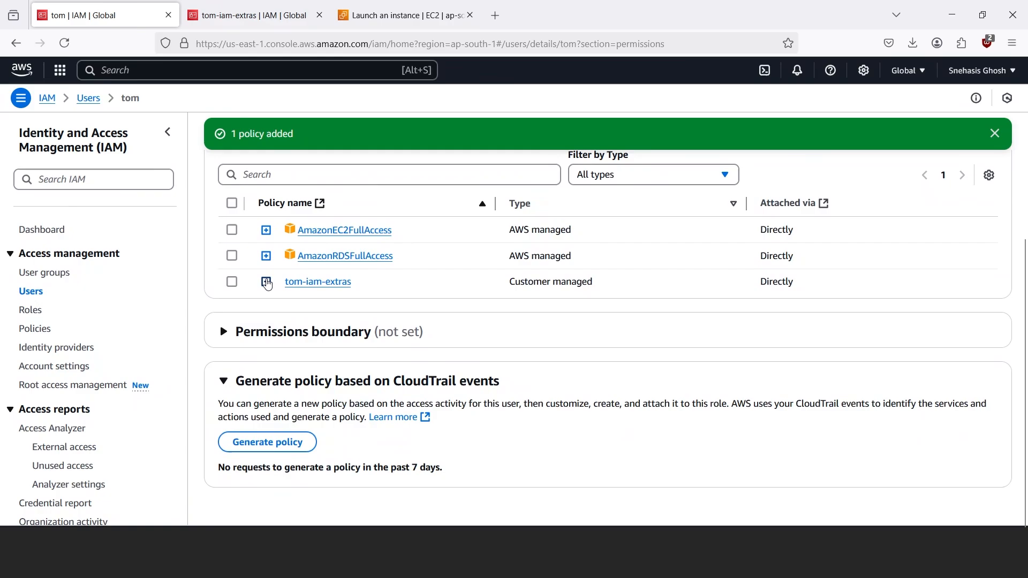
# Expand tom-iam-extras in the test user's attached policies and check the IAM and SSM actions in its JSON
pyautogui.click(266, 282)
pyautogui.scroll(-3, 435, 273)
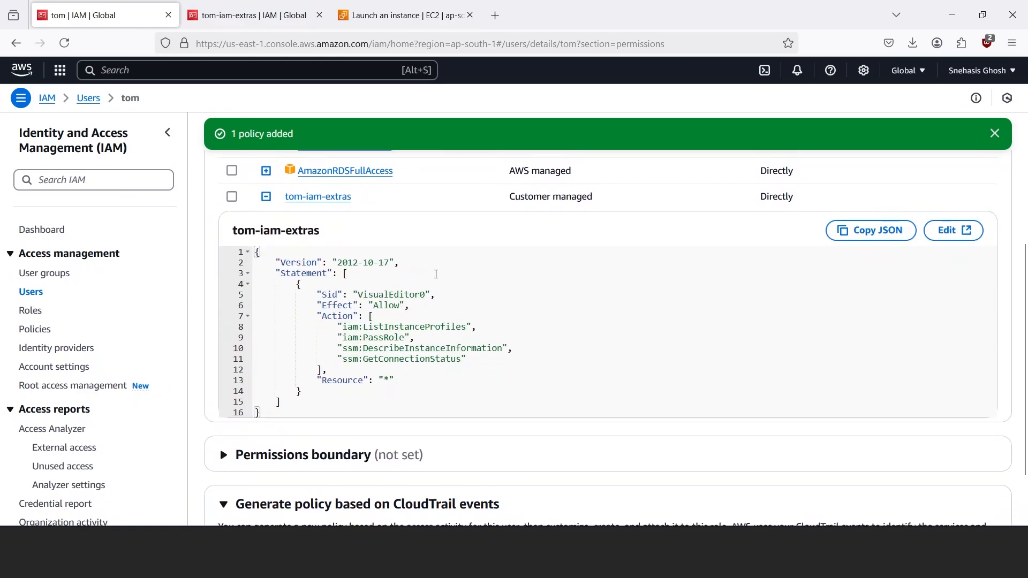
pyautogui.moveTo(433, 293); pyautogui.dragTo(275, 256)
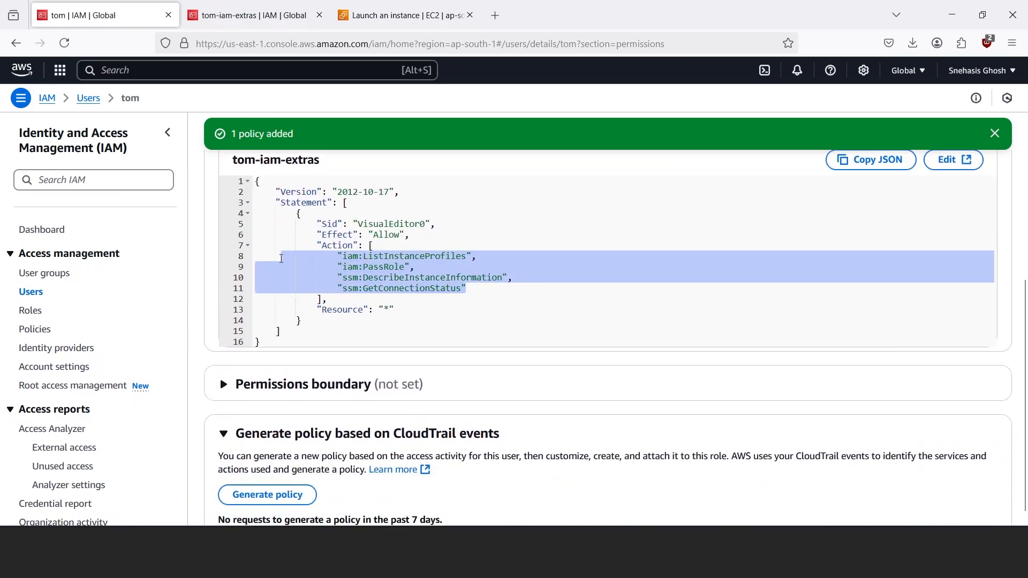
pyautogui.click(339, 244)
pyautogui.moveTo(337, 256); pyautogui.dragTo(476, 256)
pyautogui.moveTo(332, 266); pyautogui.dragTo(469, 289)
pyautogui.click(382, 294)
pyautogui.click(523, 298)
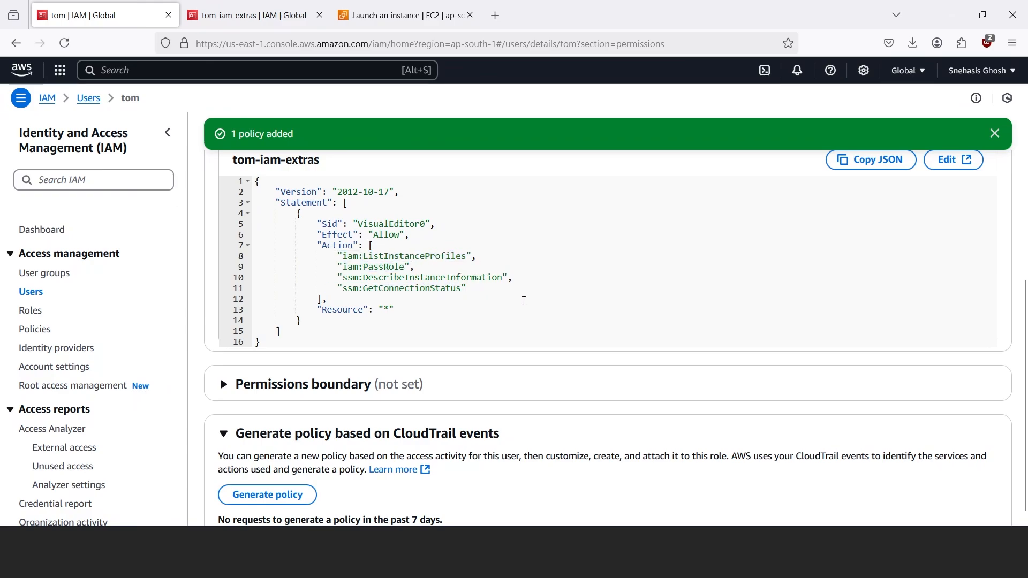
# Try to connect to the instance through Session Manager in the test user's window and examine the denied action in the error
pyautogui.click(952, 5)
pyautogui.click(311, 183)
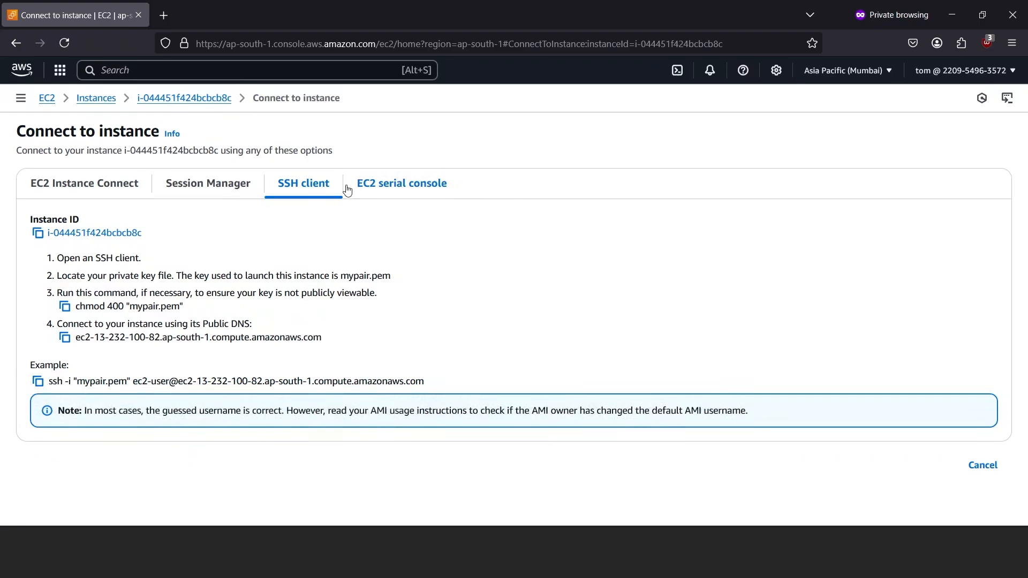
pyautogui.click(230, 184)
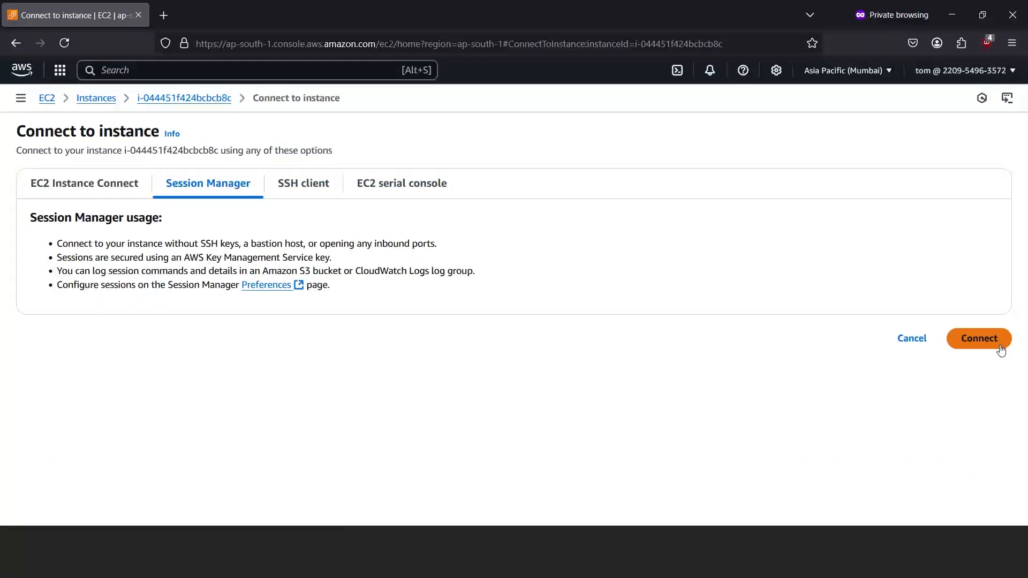
pyautogui.click(972, 342)
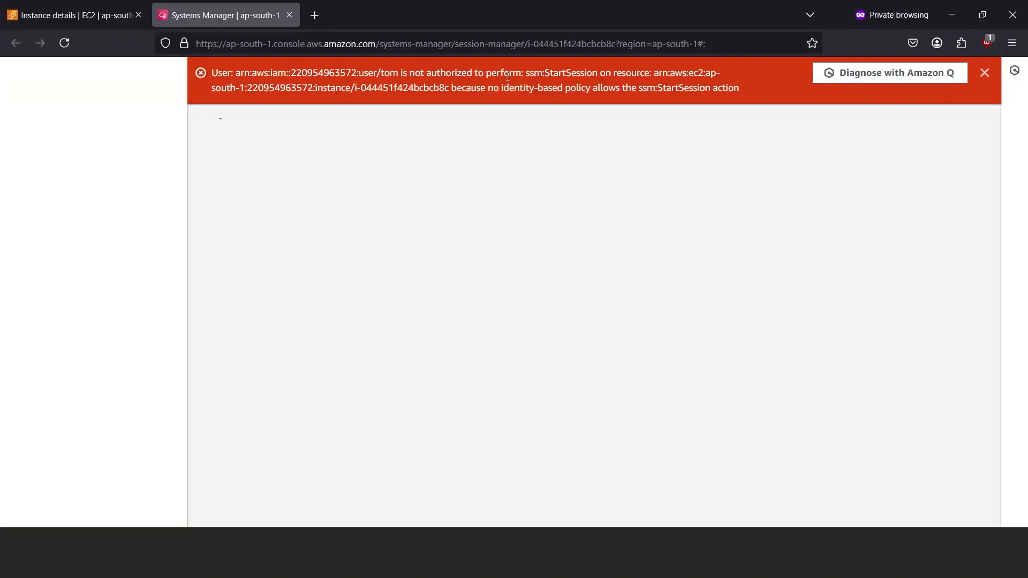
pyautogui.moveTo(427, 74); pyautogui.dragTo(599, 70)
pyautogui.click(673, 81)
# Return to the administrator window, search the policies for "ssm", and attach AmazonSSMFullAccess directly to the test user
pyautogui.click(956, 3)
pyautogui.click(909, 291)
pyautogui.click(922, 315)
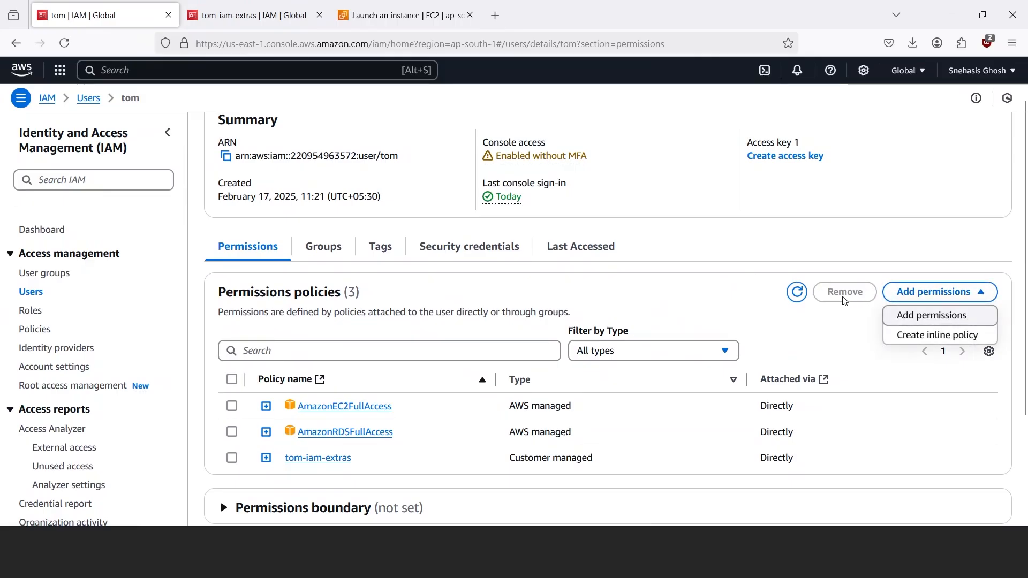
pyautogui.click(885, 251)
pyautogui.click(356, 368)
pyautogui.write('ssm')
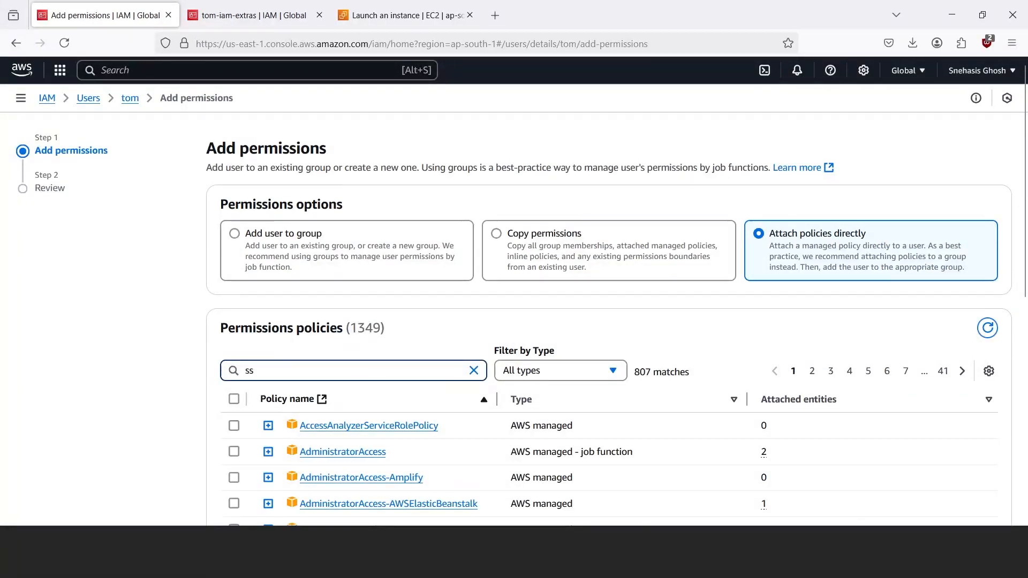
pyautogui.scroll(-3, 253, 407)
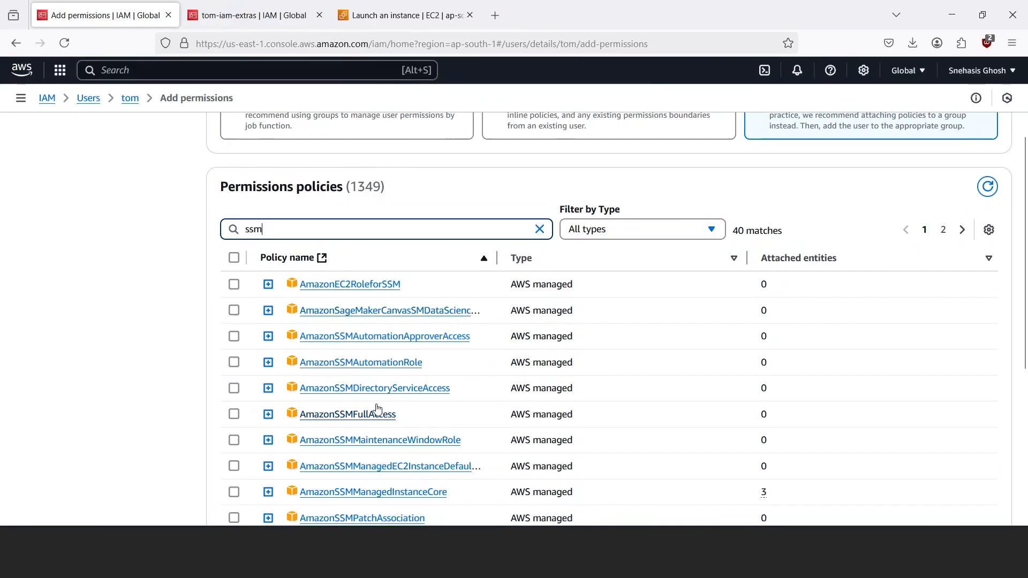
pyautogui.click(234, 413)
pyautogui.scroll(-6, 535, 374)
pyautogui.click(983, 487)
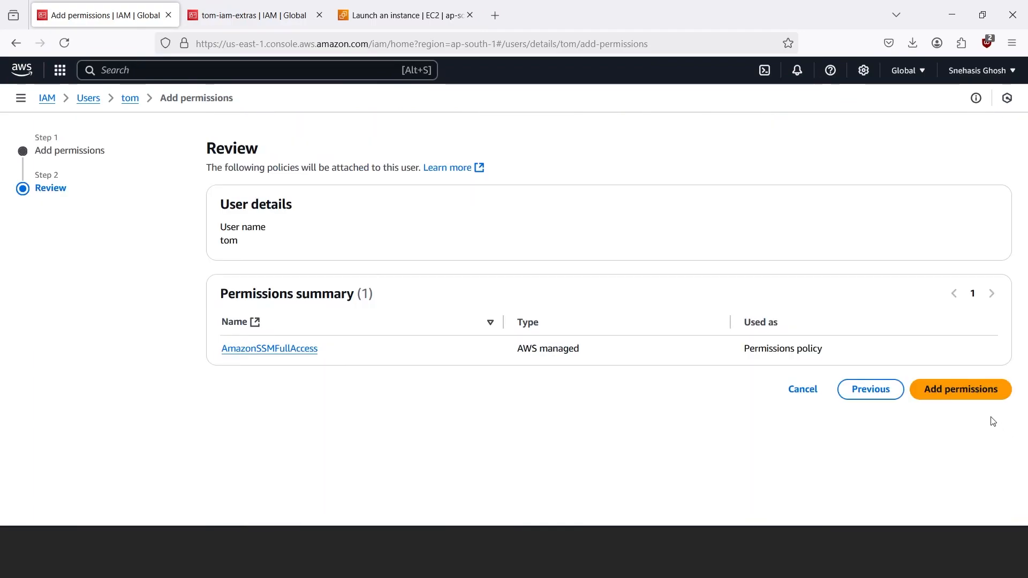
pyautogui.click(985, 399)
# Switch back to the test user's window and reload the Session Manager page to start the instance session
pyautogui.hotkey('alt', 'Tab')
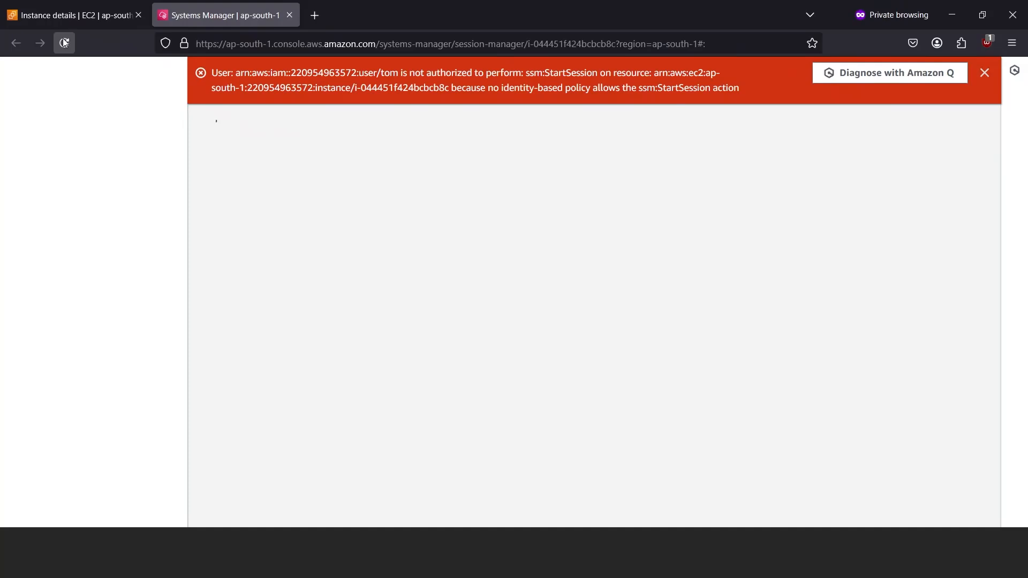
pyautogui.click(64, 41)
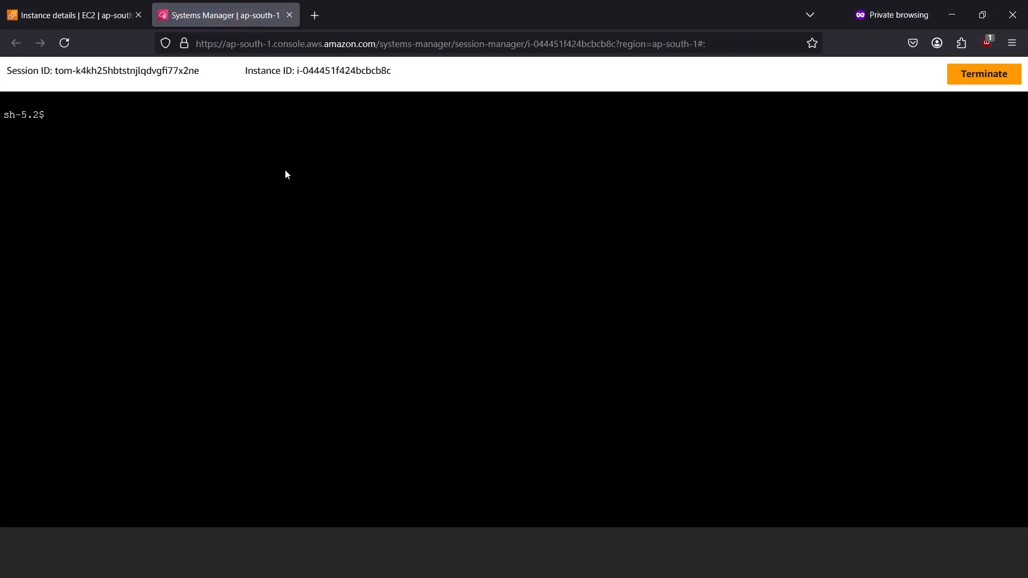